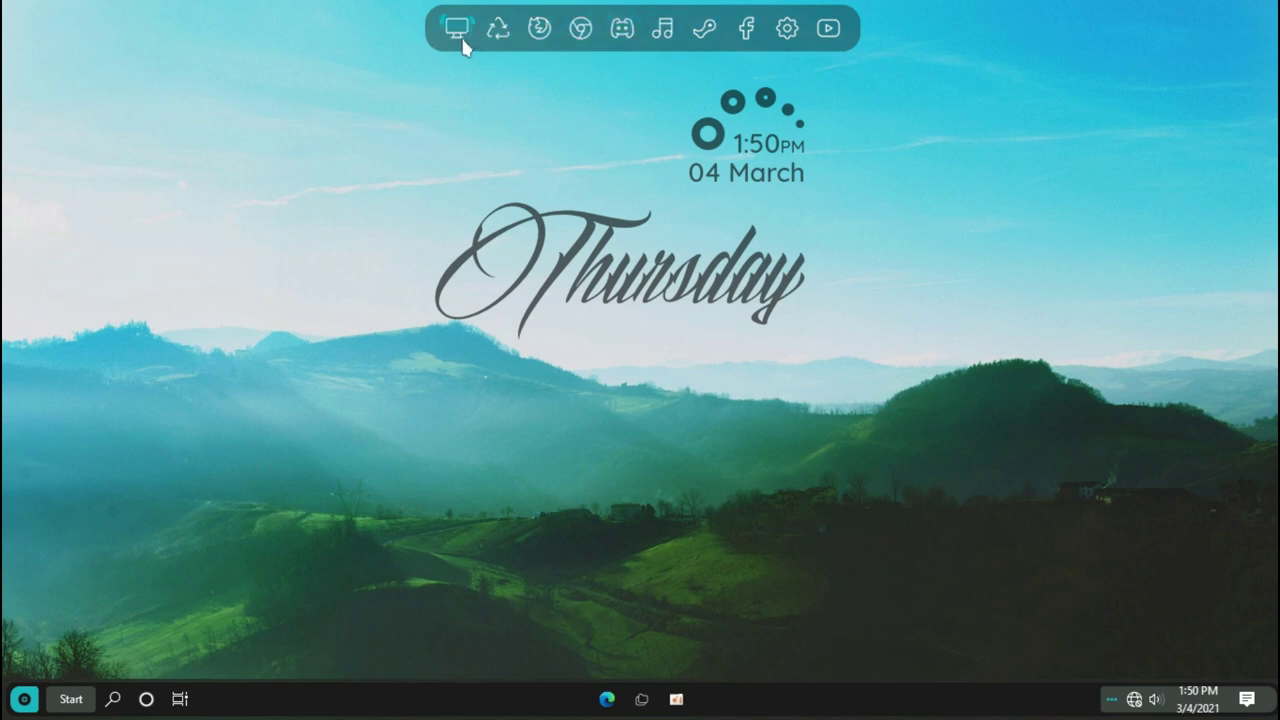
Step: Examine the themed File Explorer's Quick access, Libraries, This PC and Local Disk (C:) views, as well as the customized Start menu
{"action": "left_click", "coordinate": [462, 38]}
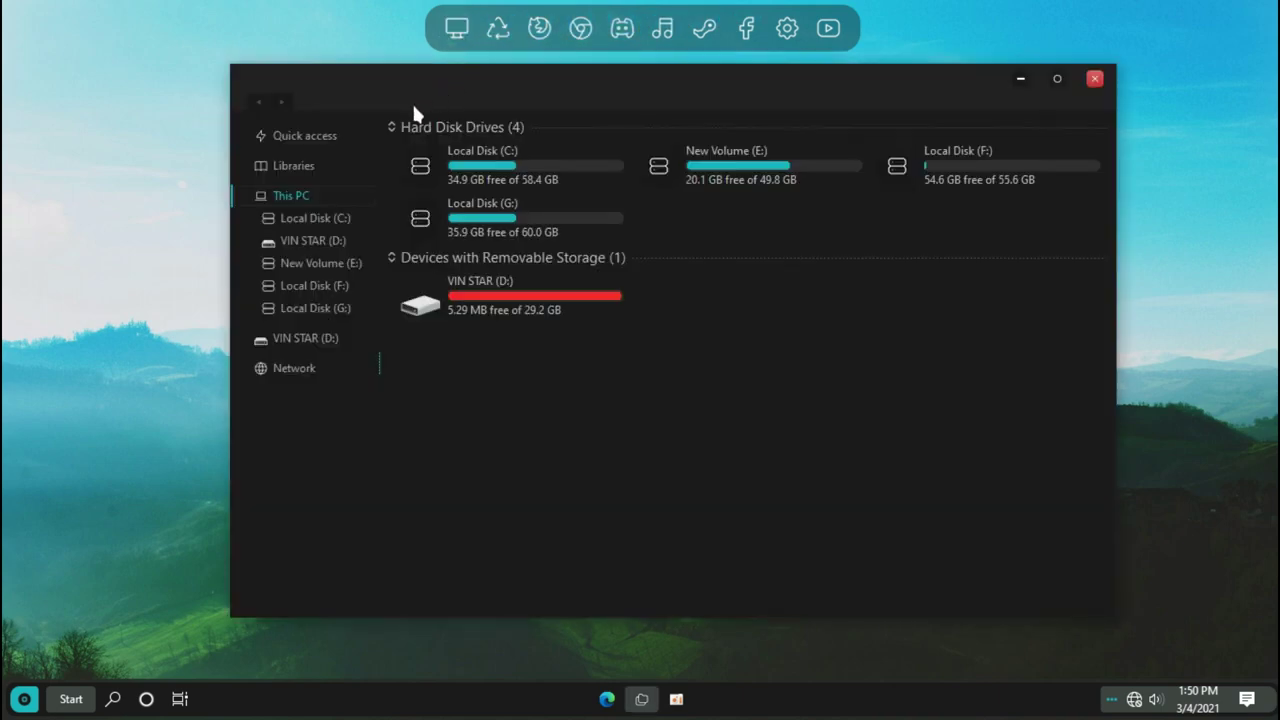
{"action": "left_click", "coordinate": [353, 131]}
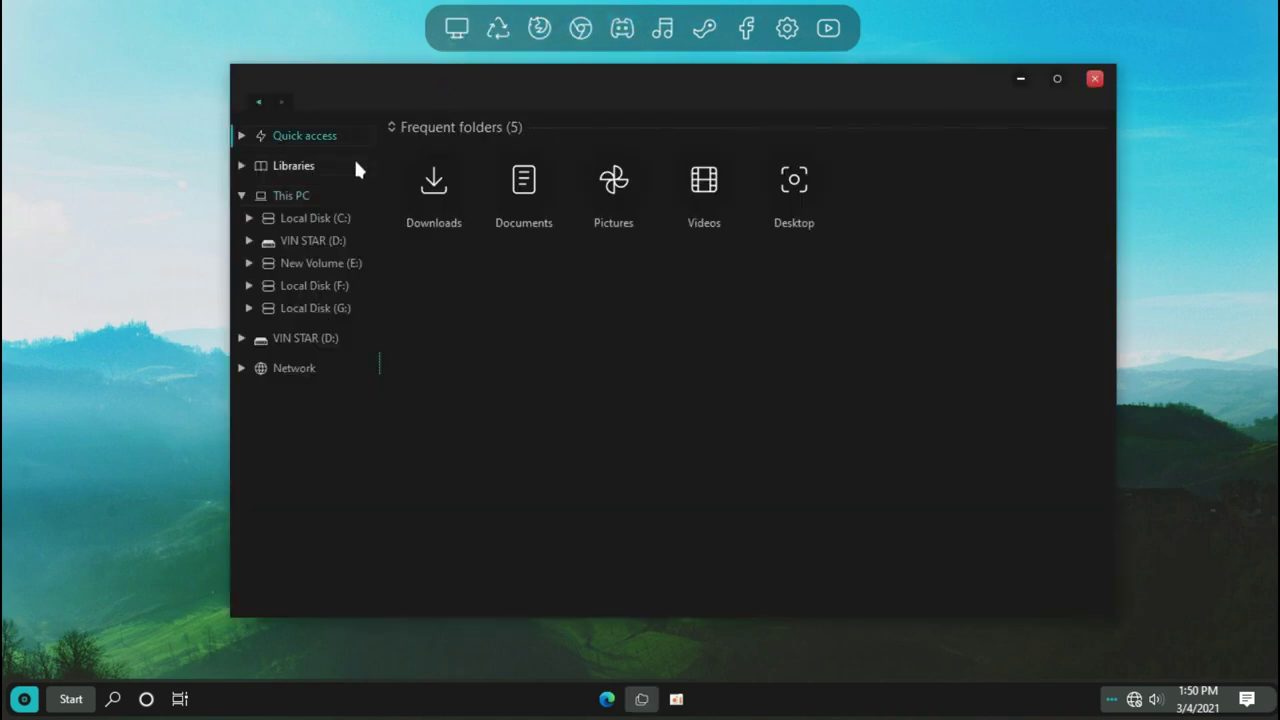
{"action": "left_click", "coordinate": [354, 168]}
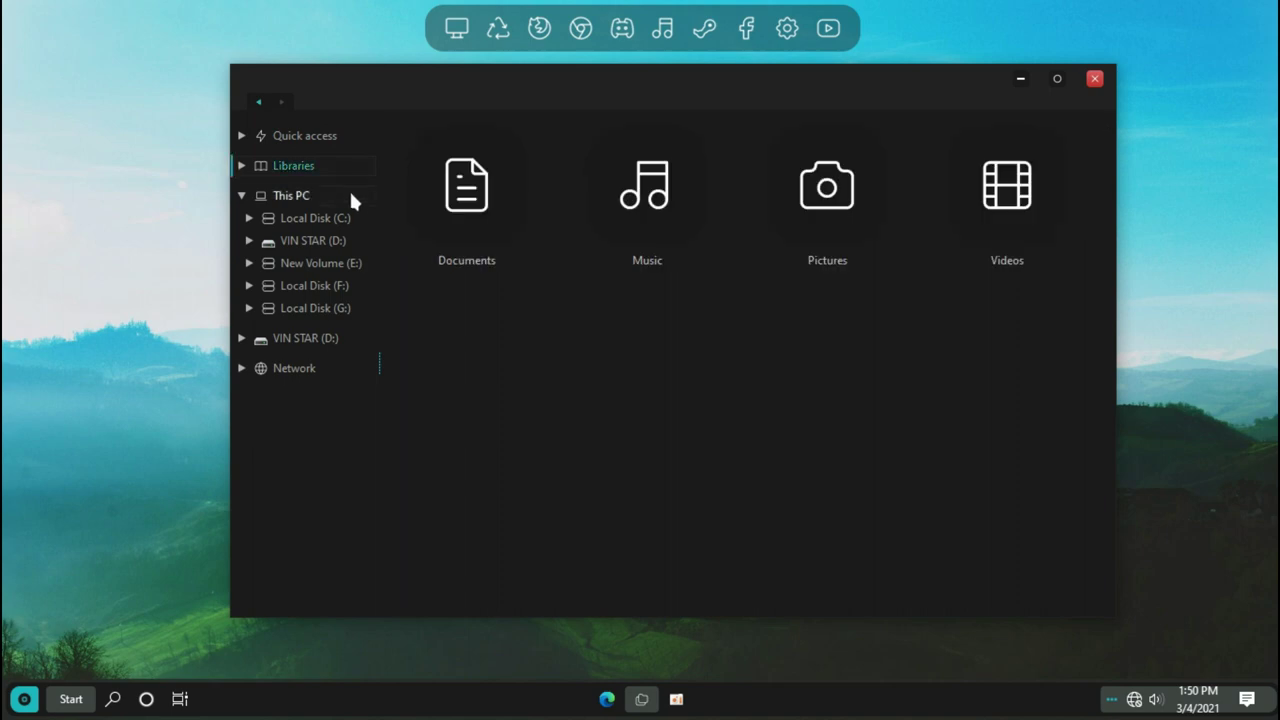
{"action": "left_click", "coordinate": [350, 197]}
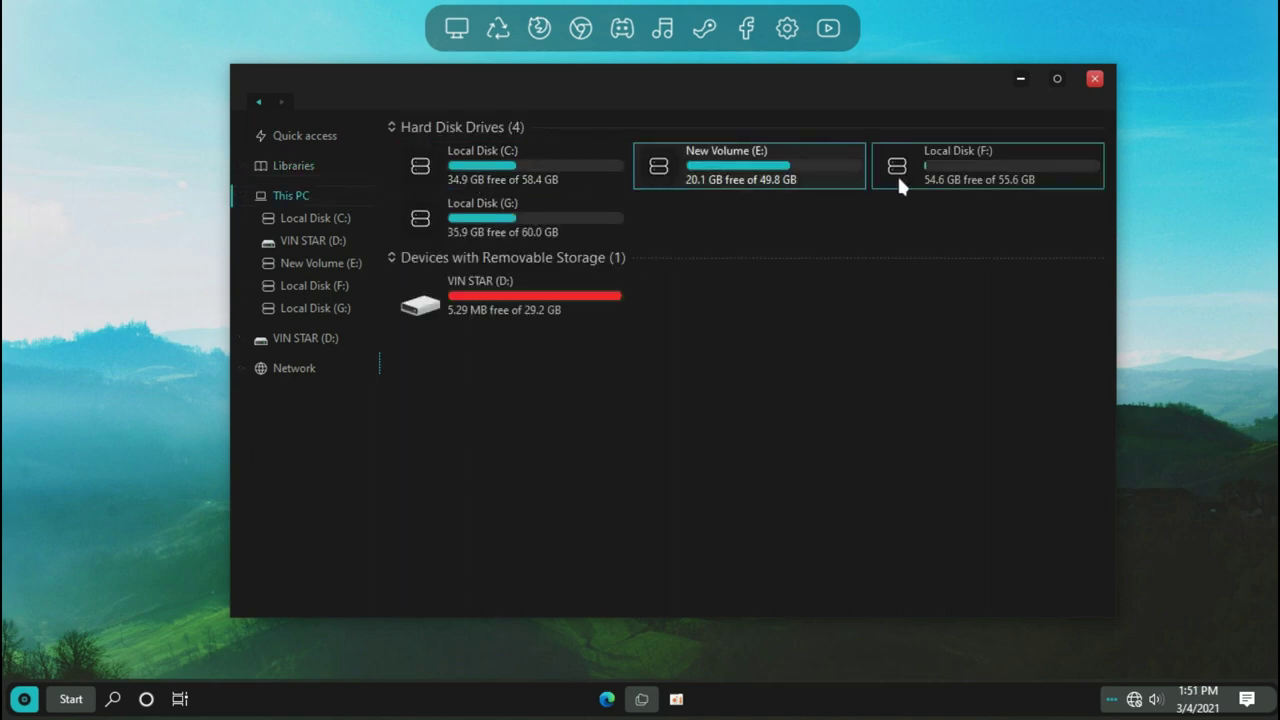
{"action": "double_click", "coordinate": [600, 186]}
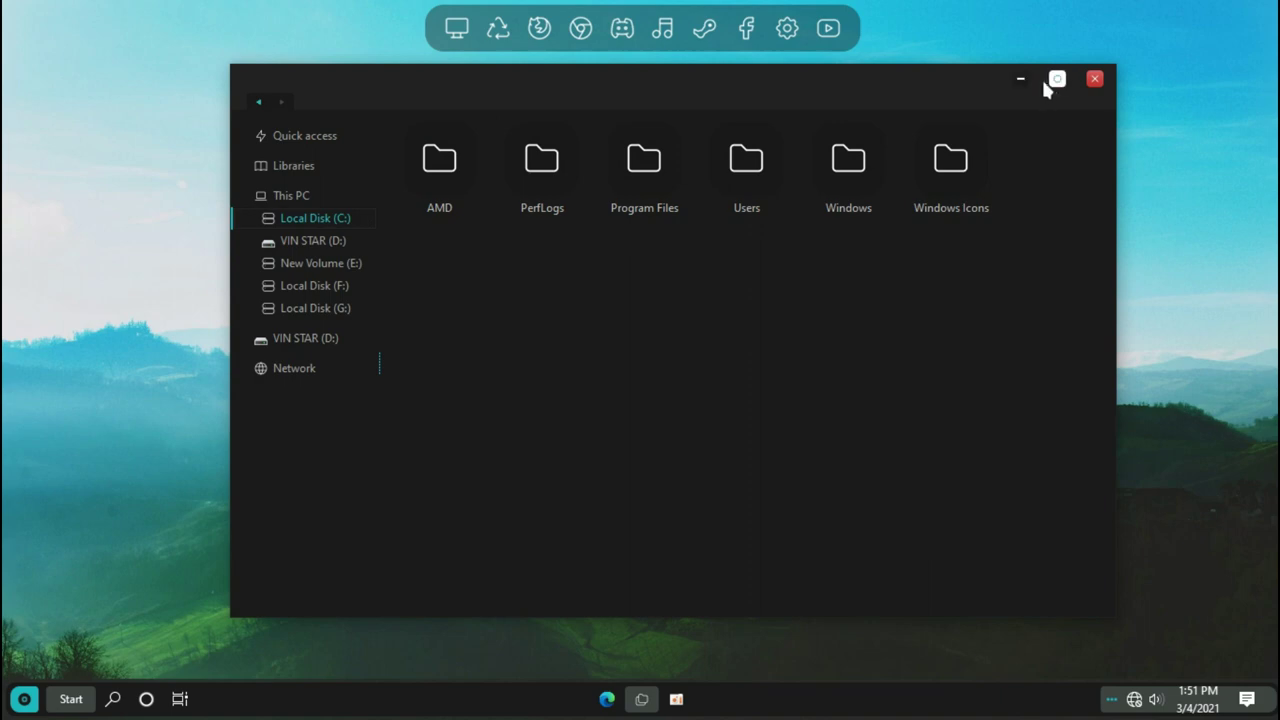
{"action": "left_click", "coordinate": [1094, 79]}
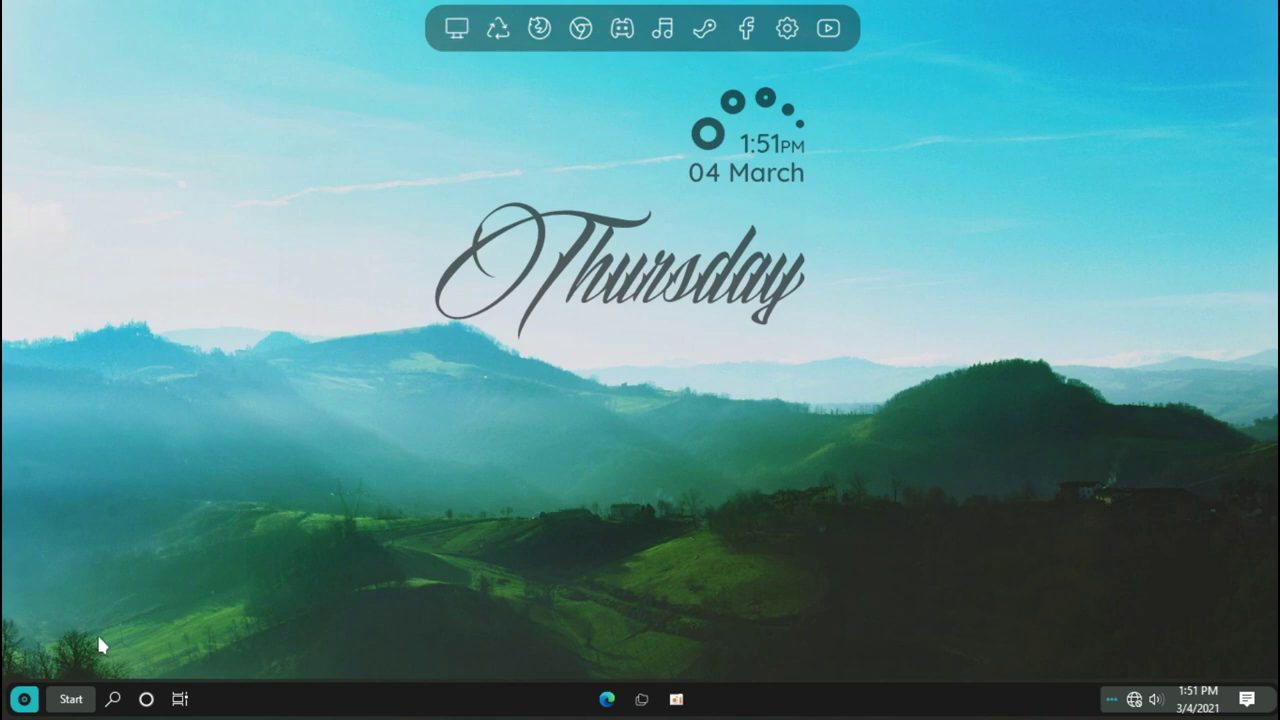
{"action": "left_click", "coordinate": [79, 699]}
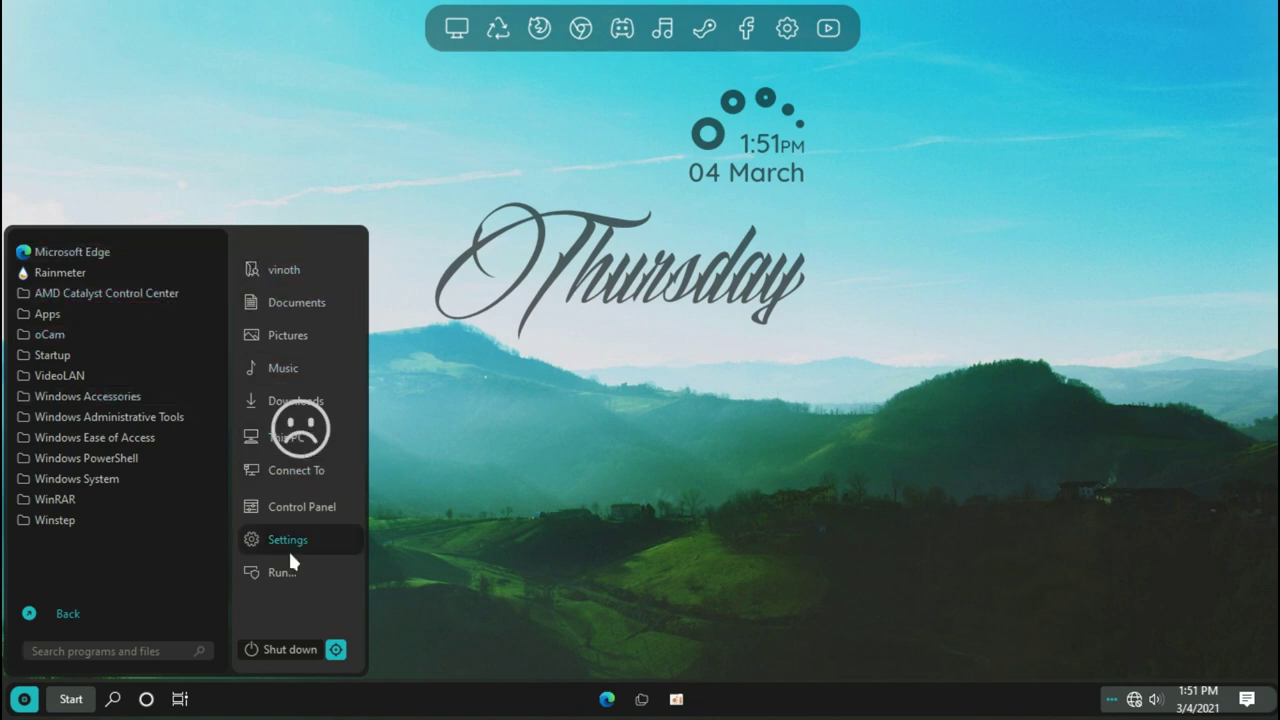
{"action": "left_click", "coordinate": [399, 670]}
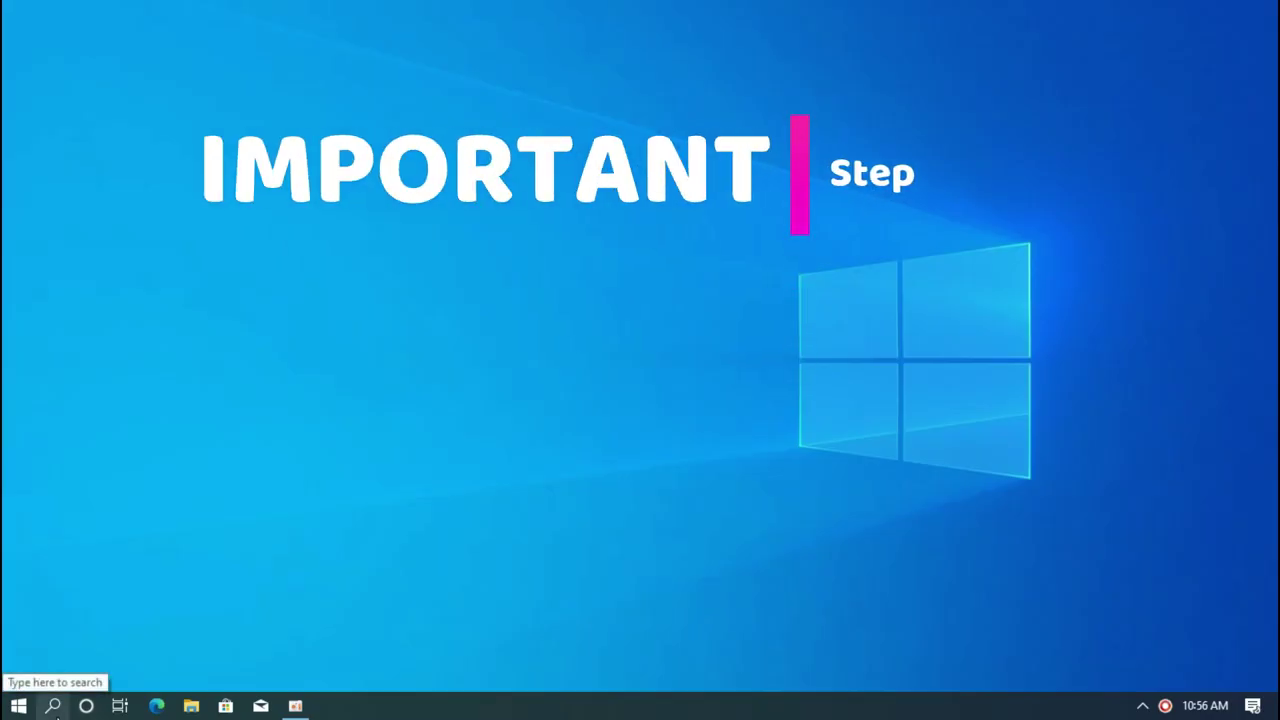
Step: Search Windows for "create restore point" and open the Create a restore point settings
{"action": "left_click", "coordinate": [53, 706]}
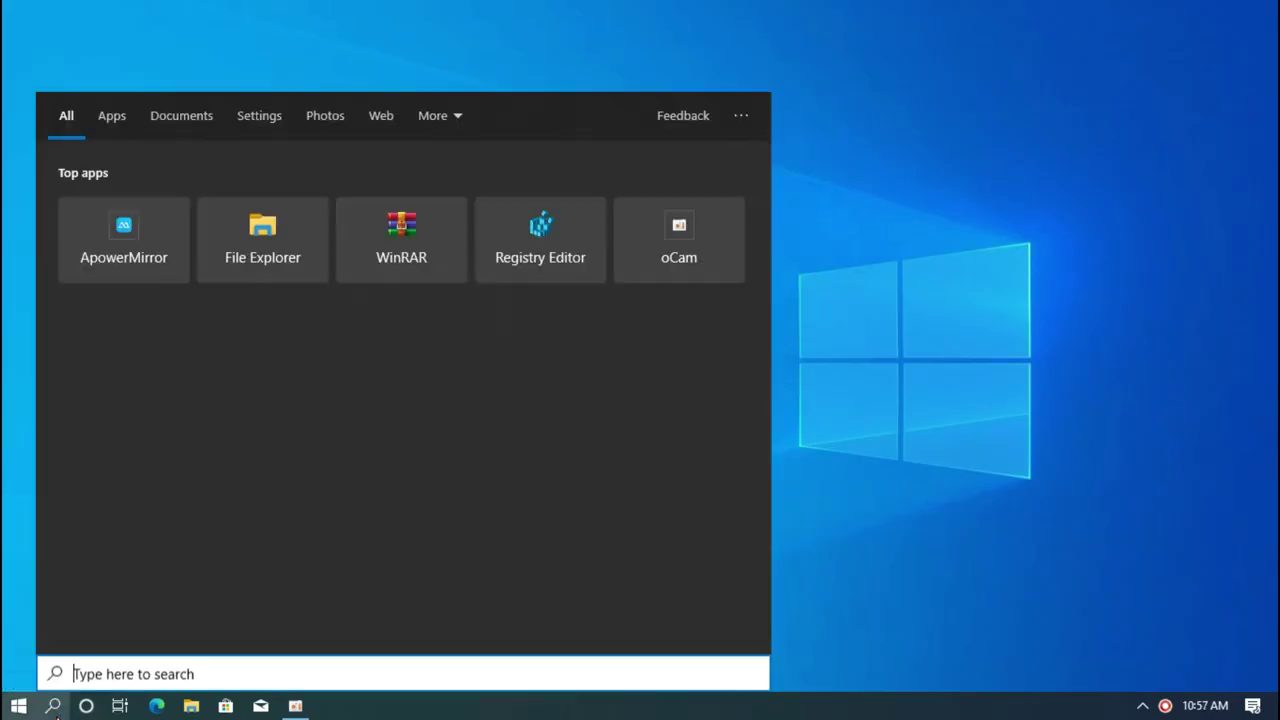
{"action": "type", "text": "cr"}
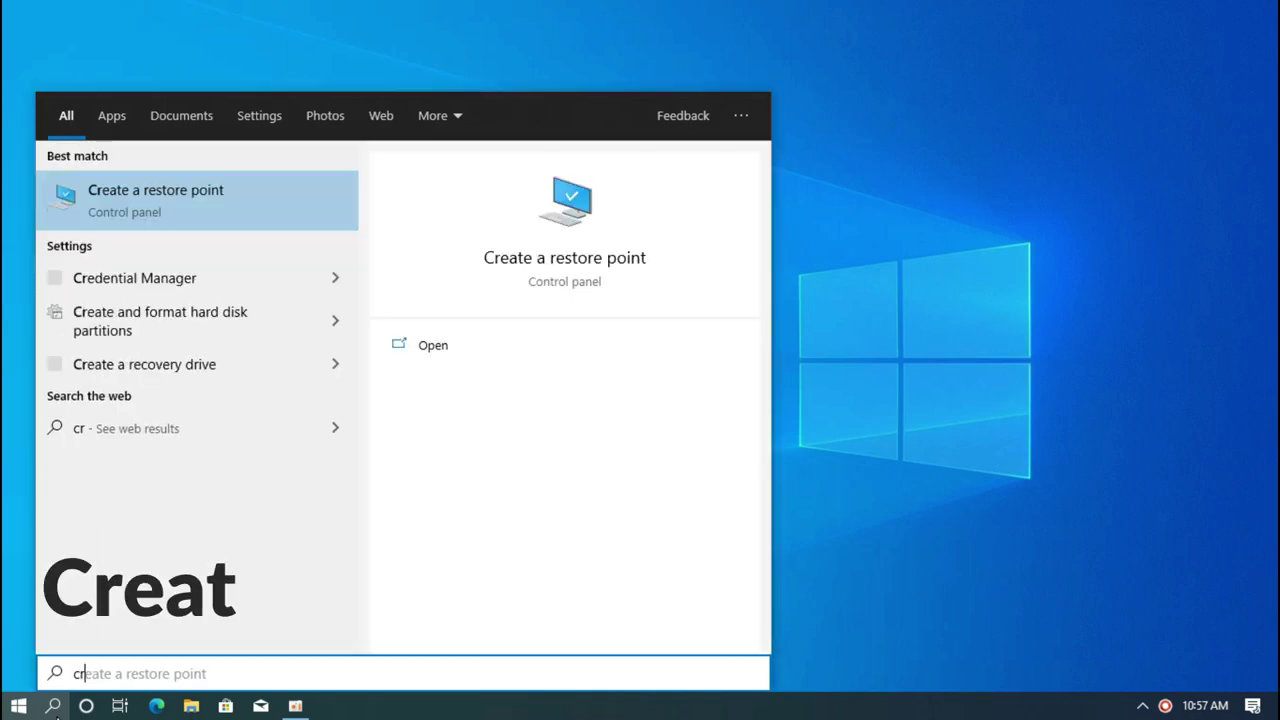
{"action": "type", "text": "eate r"}
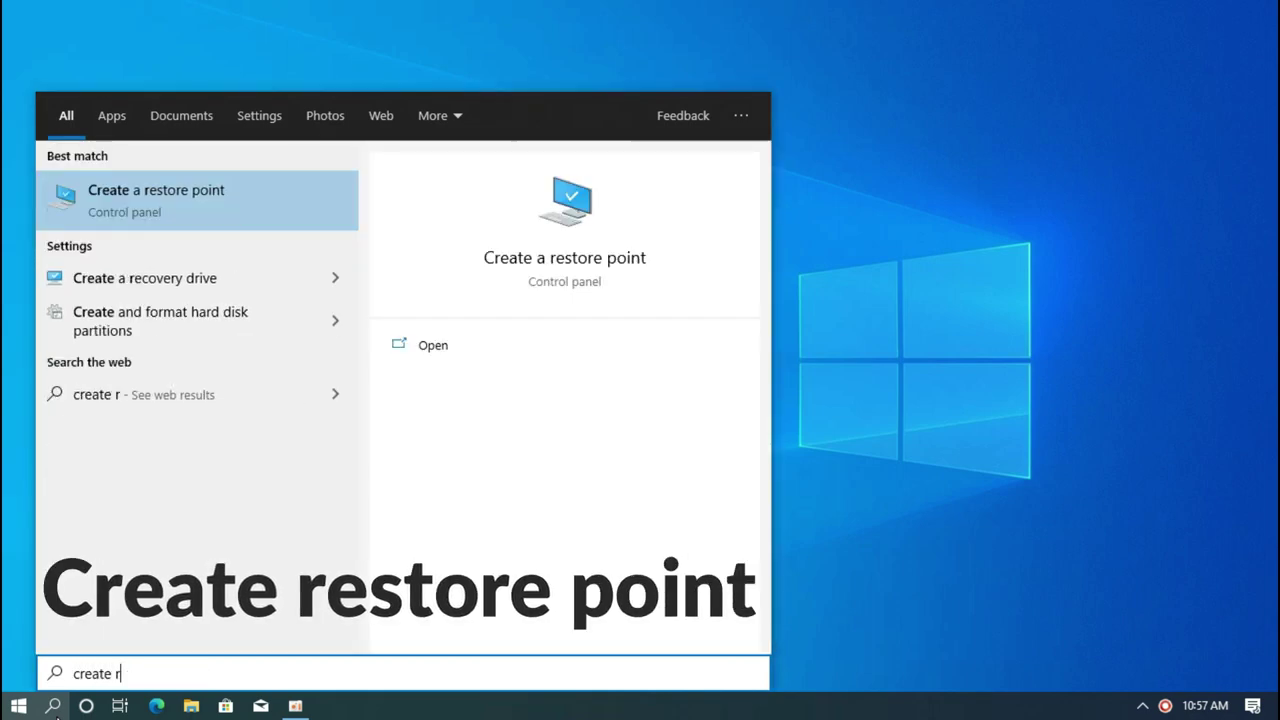
{"action": "type", "text": "estor"}
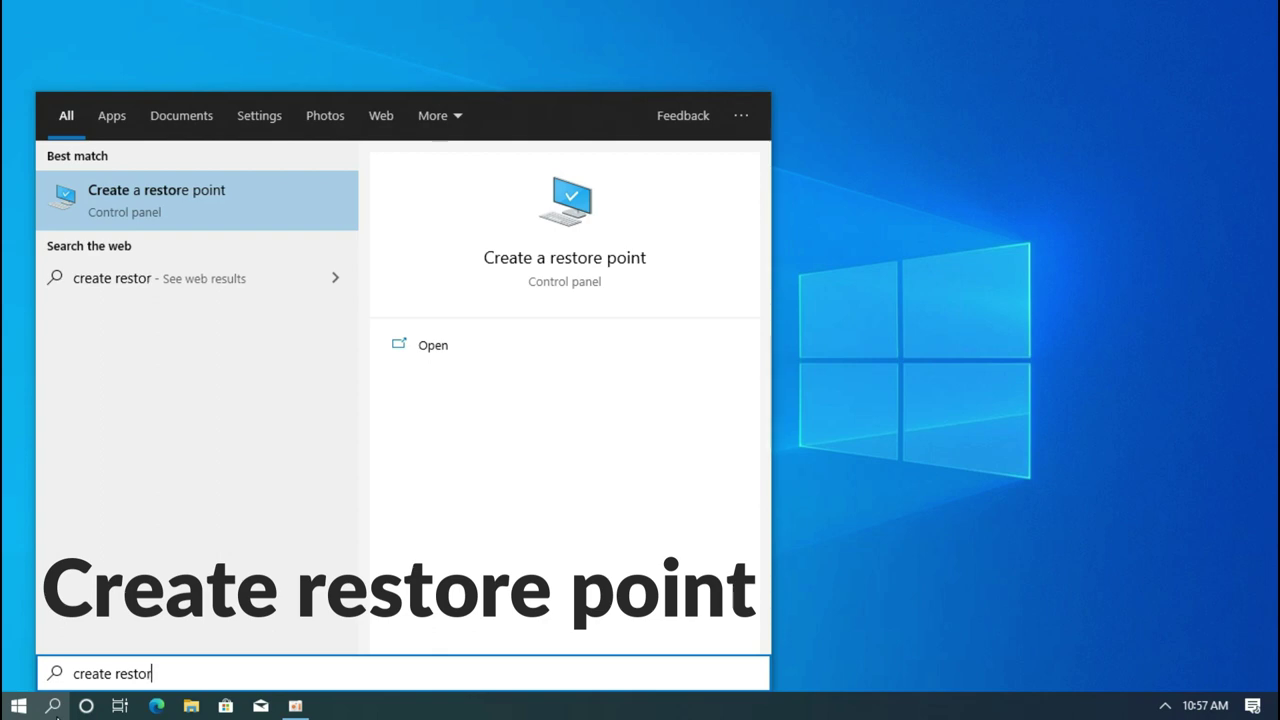
{"action": "type", "text": "e point"}
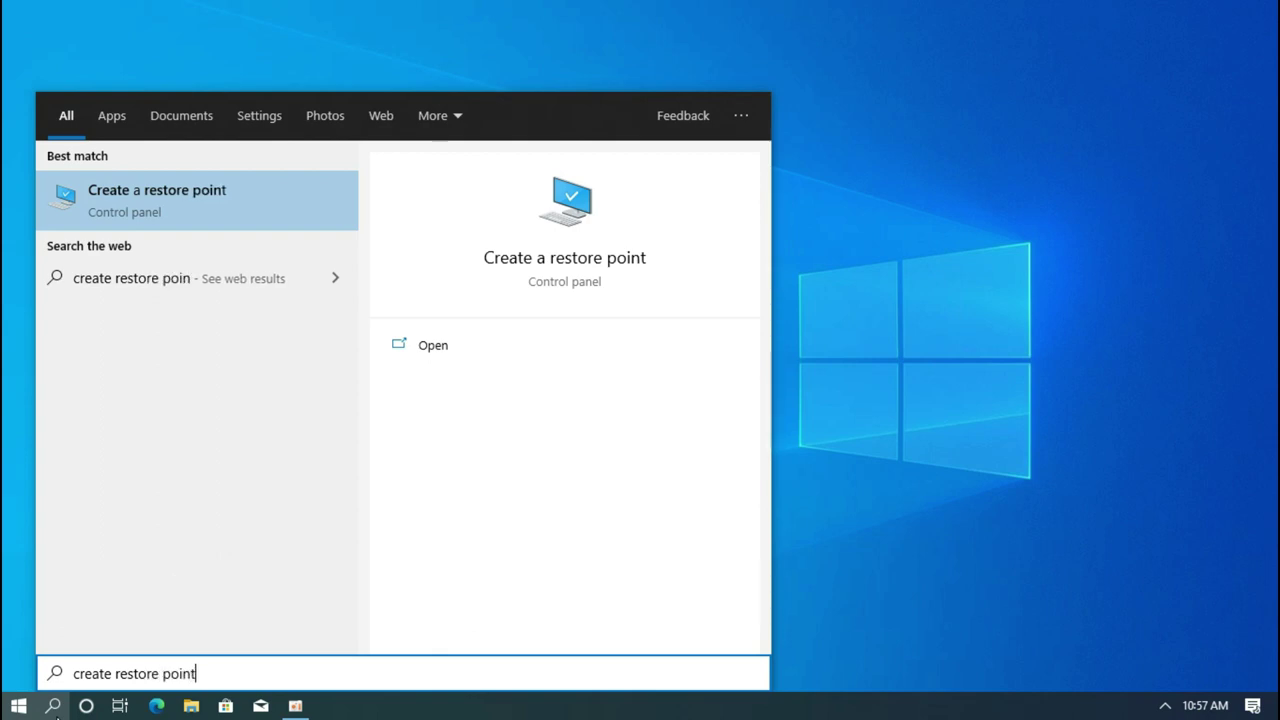
{"action": "left_click", "coordinate": [114, 216]}
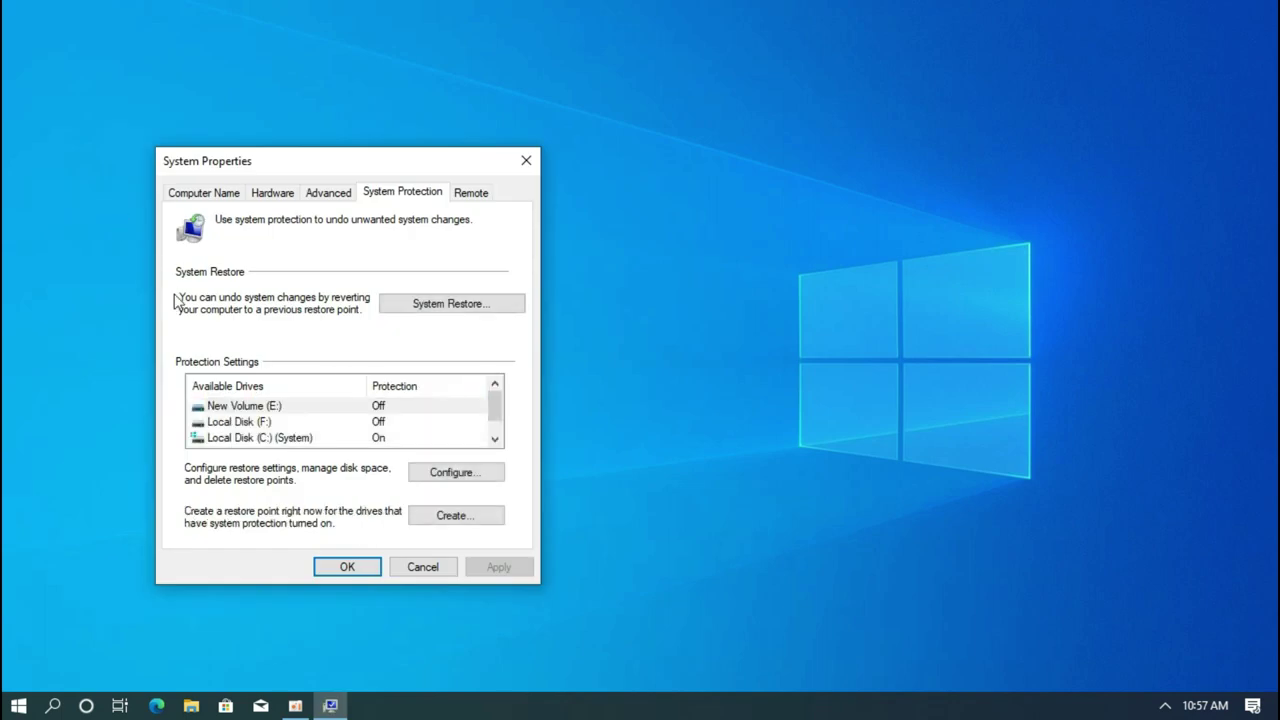
Step: Configure Local Disk (C:) with system protection turned on and a maximum disk space usage of 1%
{"action": "left_click", "coordinate": [266, 440]}
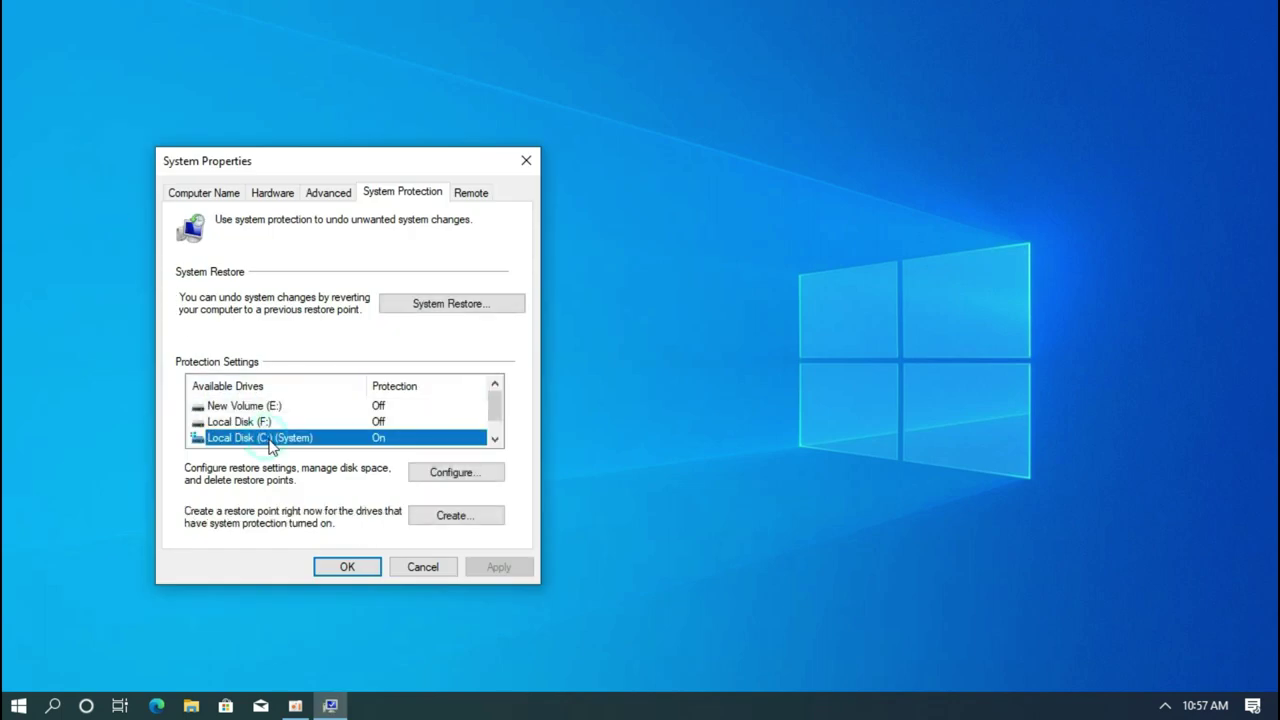
{"action": "left_click", "coordinate": [456, 478]}
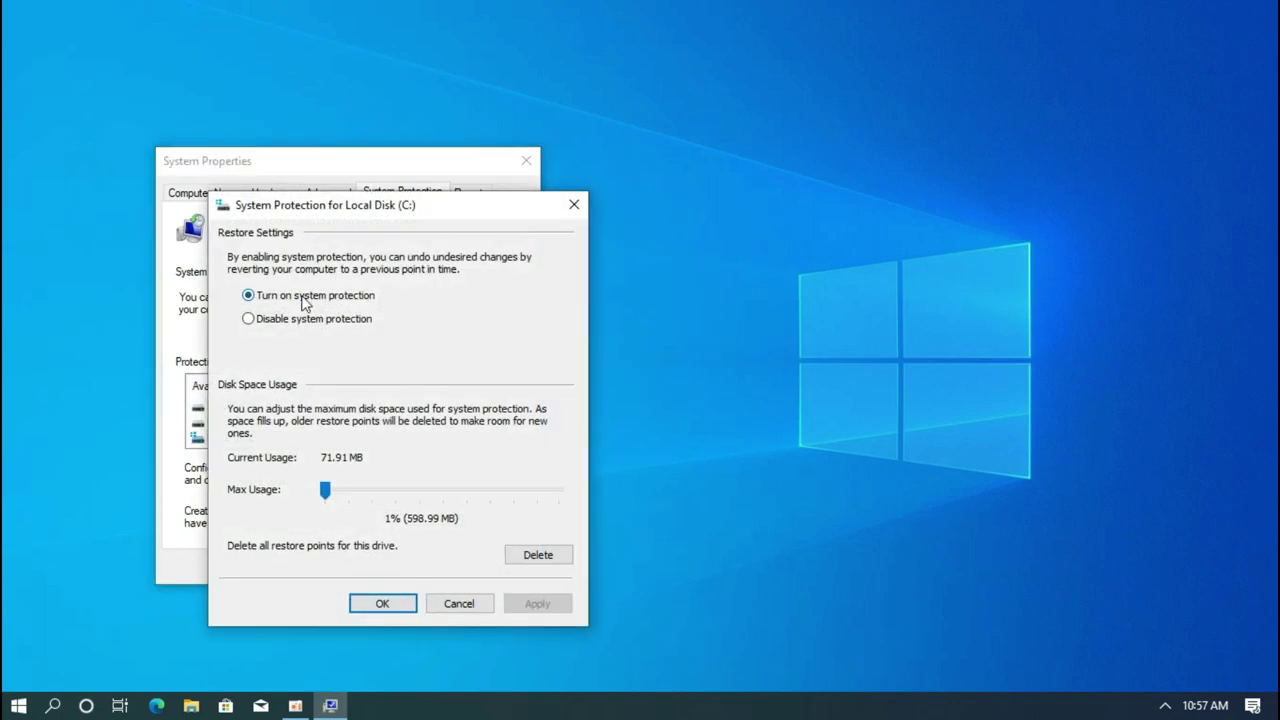
{"action": "left_click", "coordinate": [300, 295]}
{"action": "left_click", "coordinate": [325, 490]}
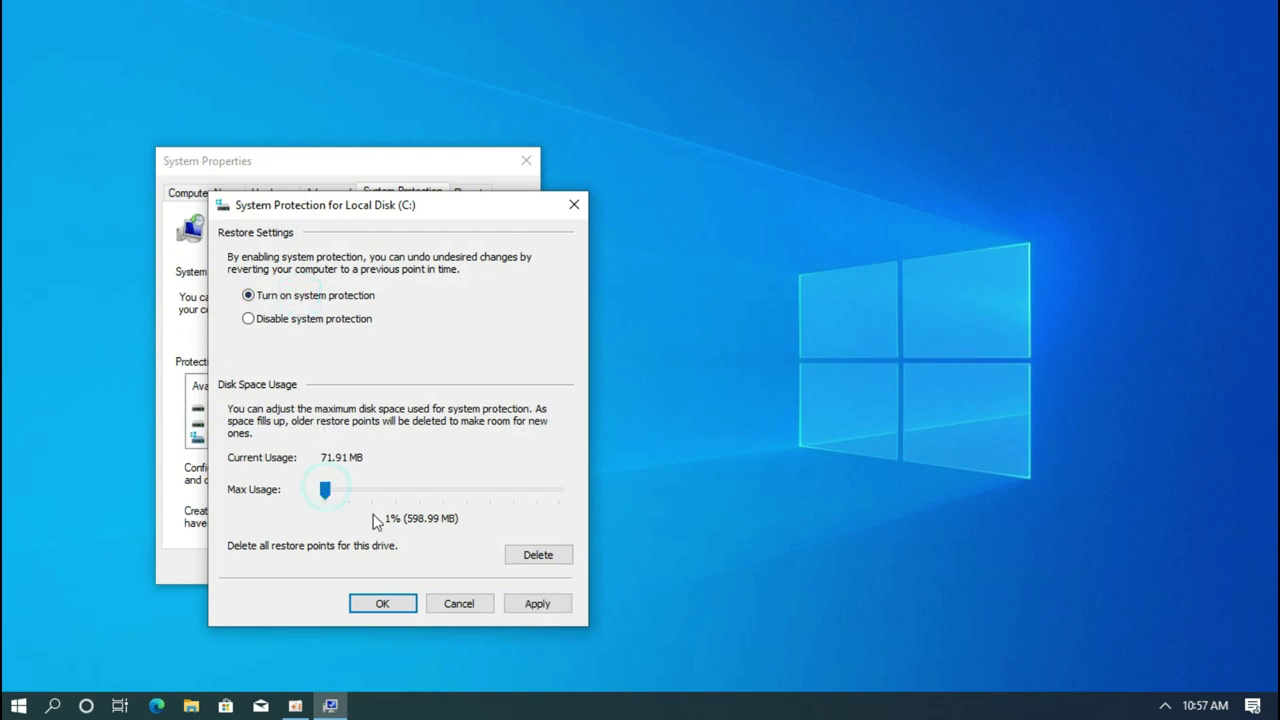
{"action": "left_click", "coordinate": [382, 604]}
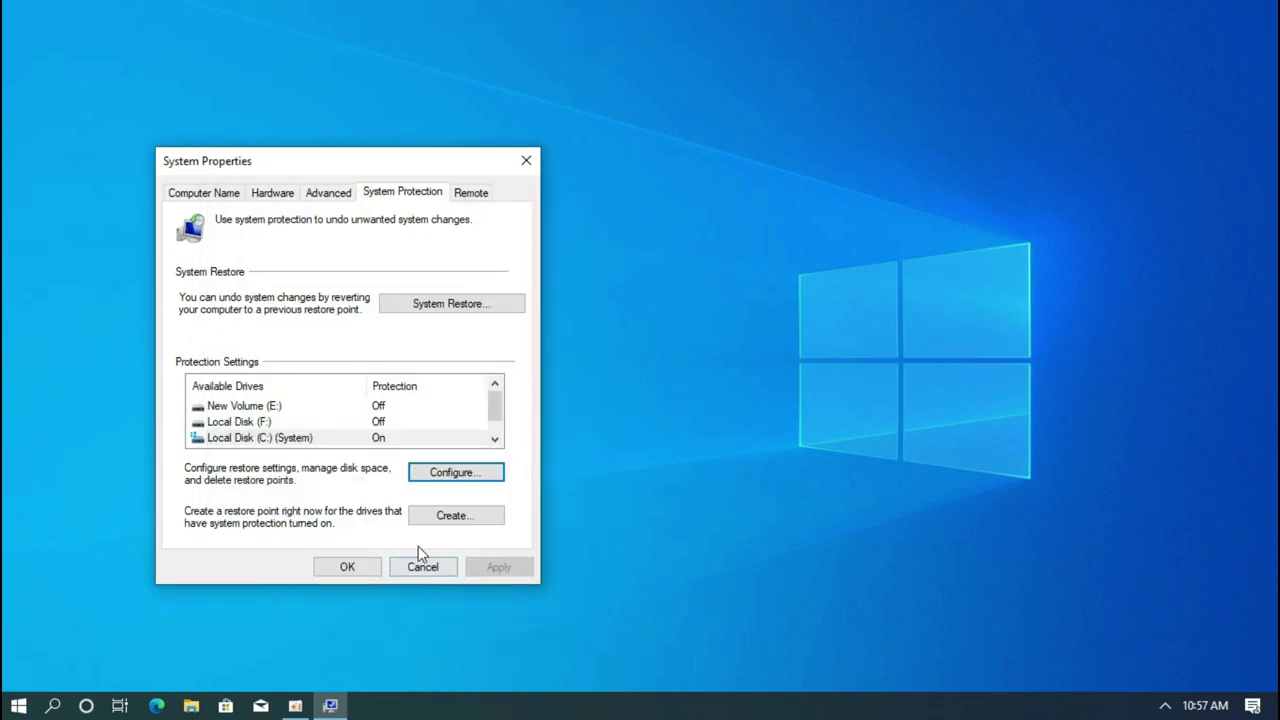
Step: Create a restore point described as "restore" and close System Properties
{"action": "left_click", "coordinate": [450, 515]}
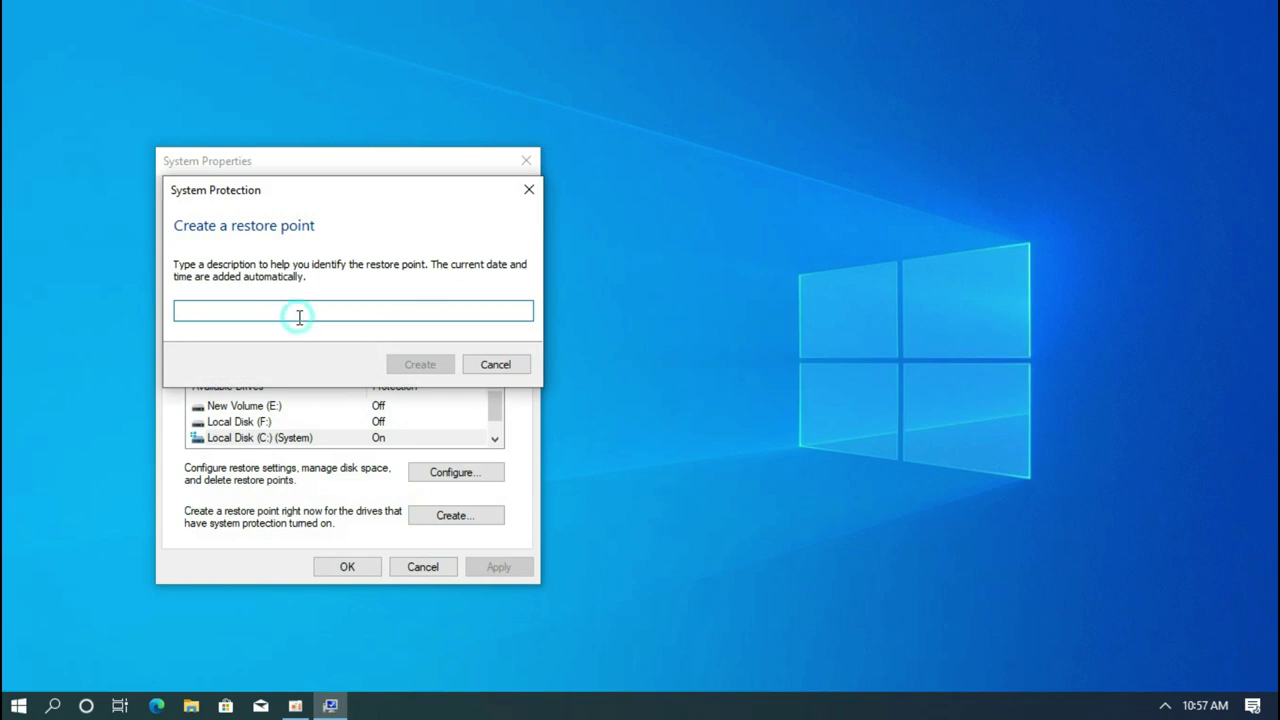
{"action": "type", "text": "restore"}
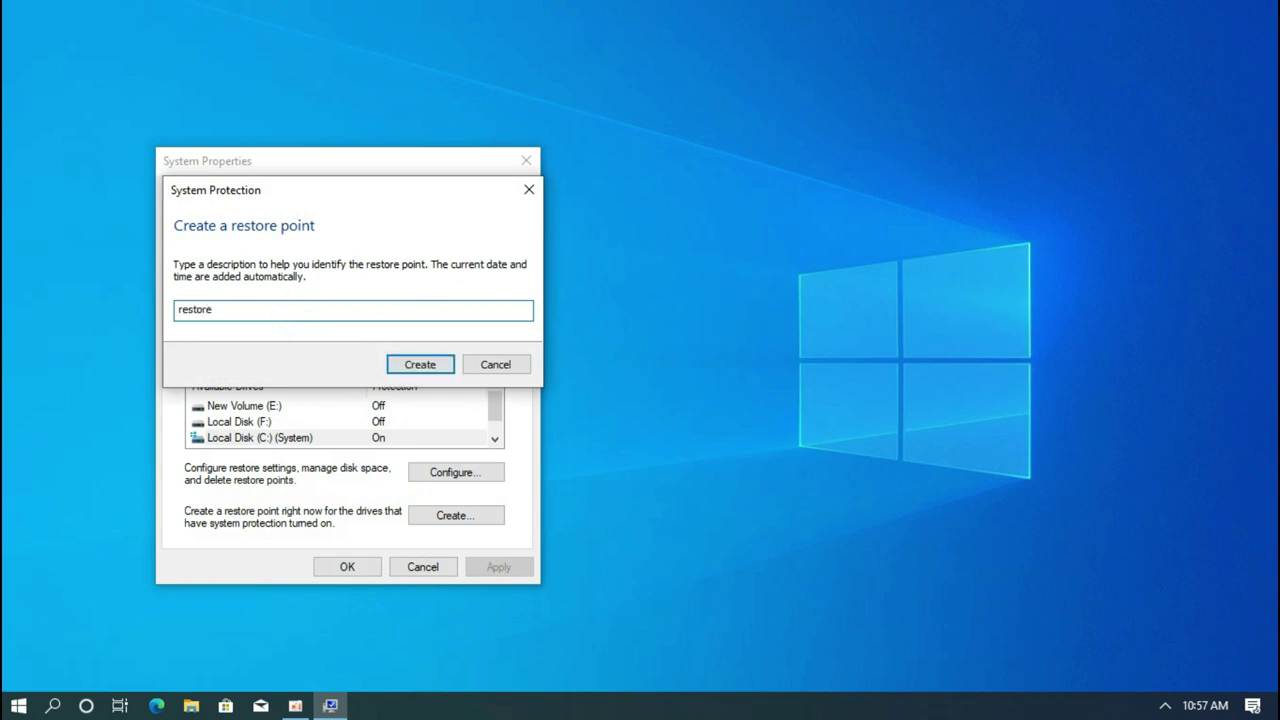
{"action": "left_click", "coordinate": [418, 368]}
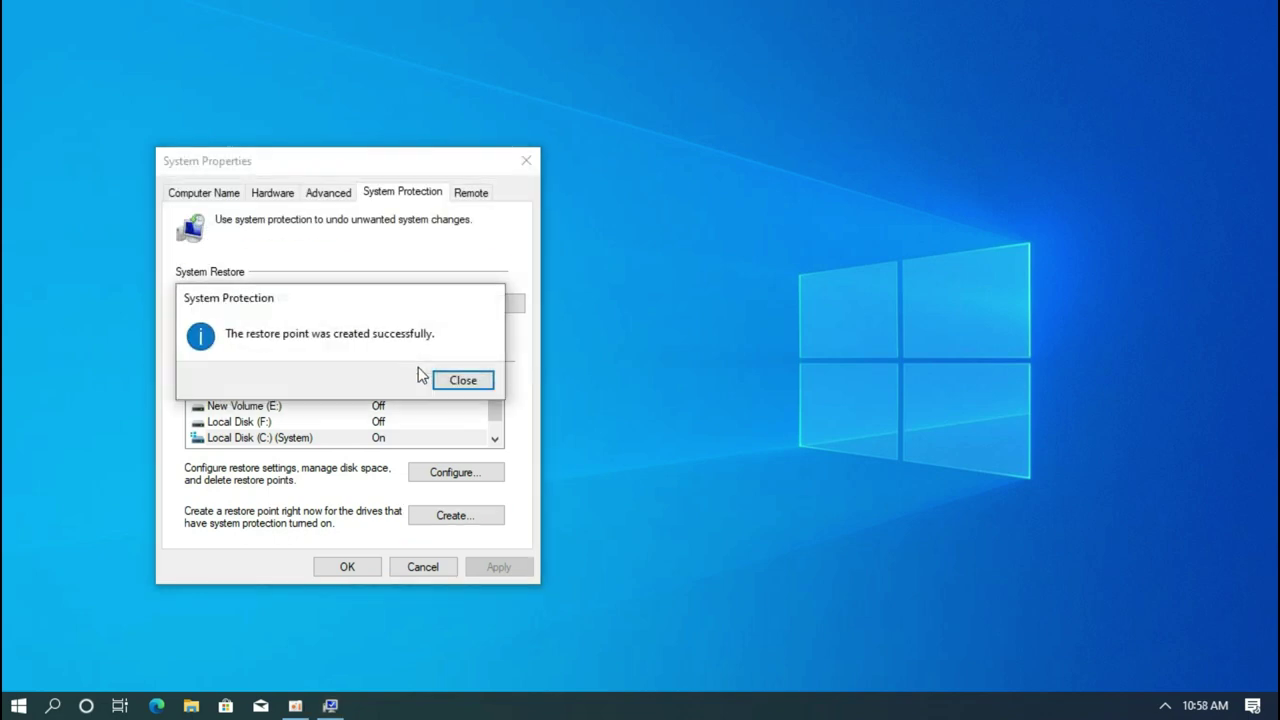
{"action": "left_click", "coordinate": [471, 379]}
{"action": "left_click", "coordinate": [357, 566]}
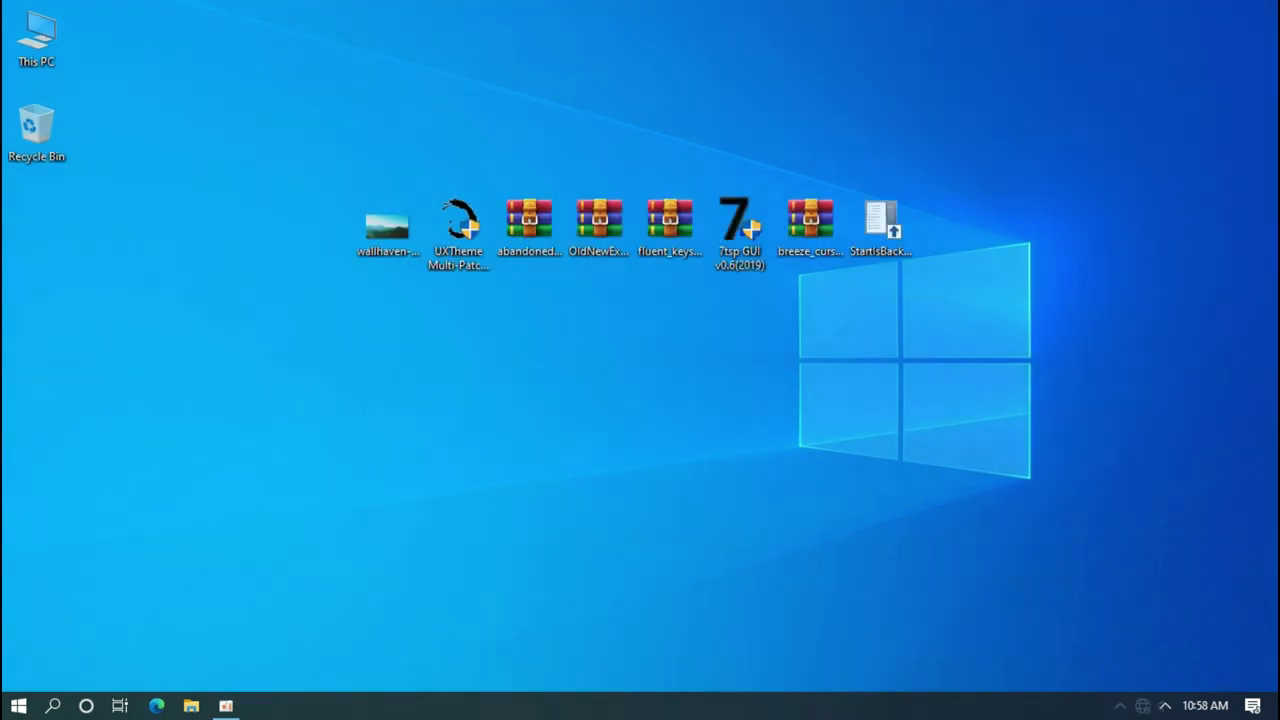
Step: Set the wallhaven image on the desktop as the desktop background
{"action": "left_click", "coordinate": [387, 225]}
{"action": "right_click", "coordinate": [388, 228]}
{"action": "left_click", "coordinate": [428, 203]}
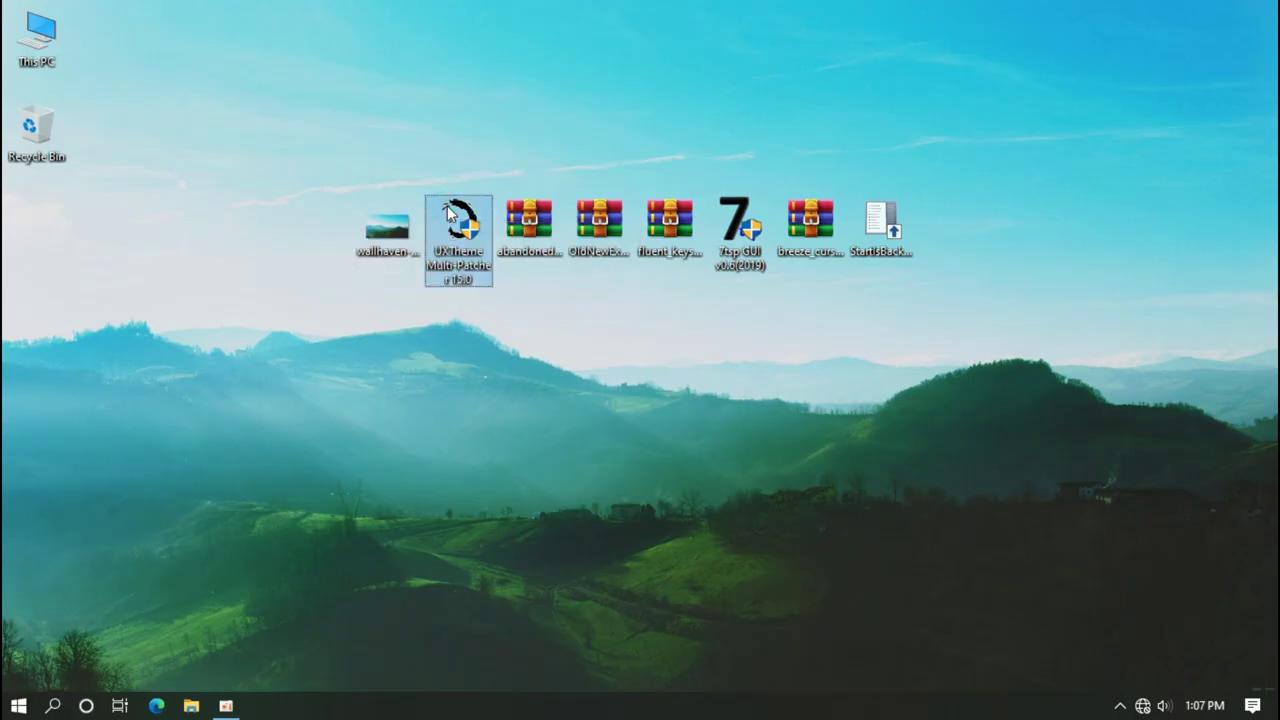
Step: Patch the theme engine with UXTheme Multi-Patcher 15.0, without the Aero glass transparency hack
{"action": "left_click", "coordinate": [523, 487]}
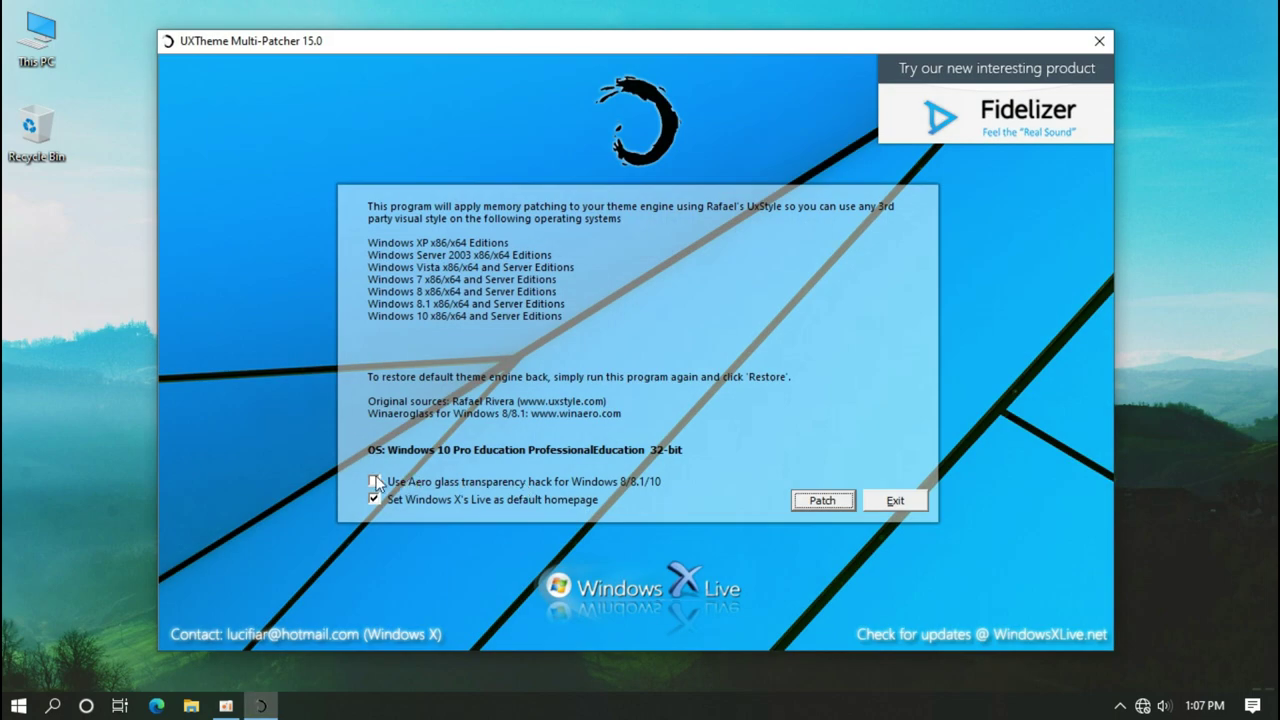
{"action": "left_click", "coordinate": [375, 482]}
{"action": "left_click", "coordinate": [822, 496]}
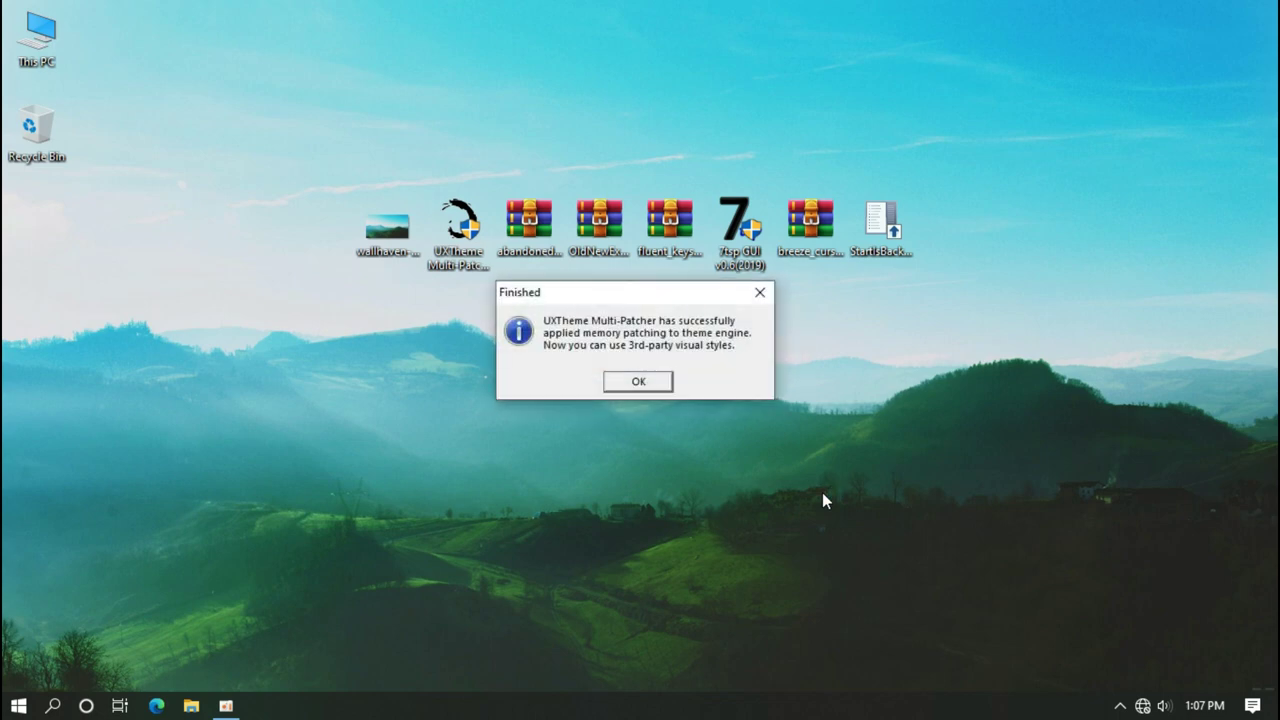
{"action": "left_click", "coordinate": [638, 381]}
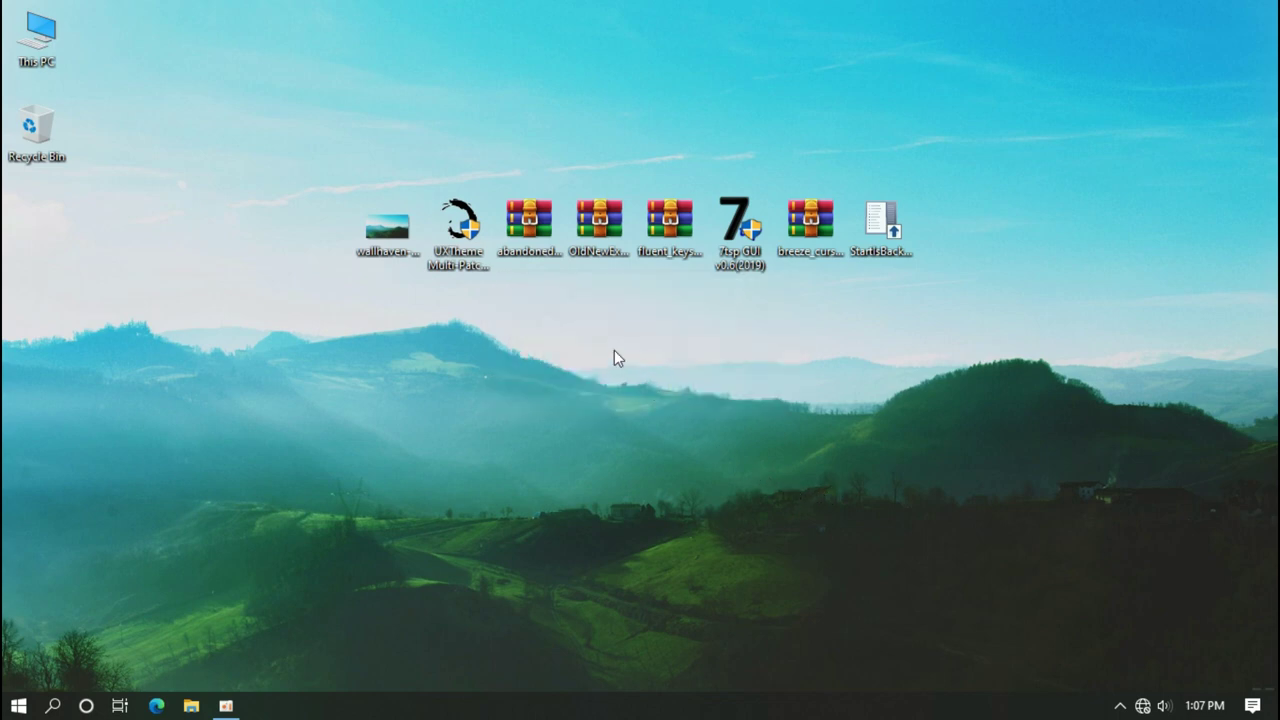
Step: Extract the abandoned suite for Windows 10 archive into its own folder on the desktop
{"action": "right_click", "coordinate": [545, 237]}
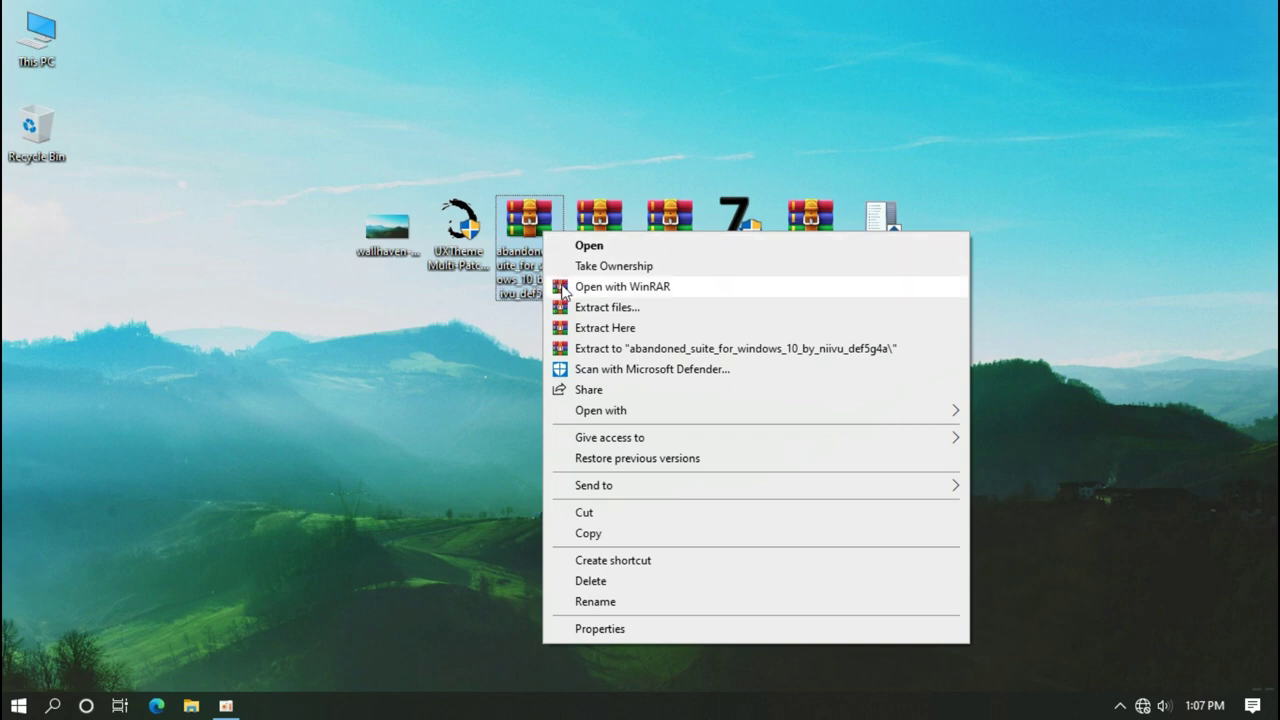
{"action": "left_click", "coordinate": [585, 306]}
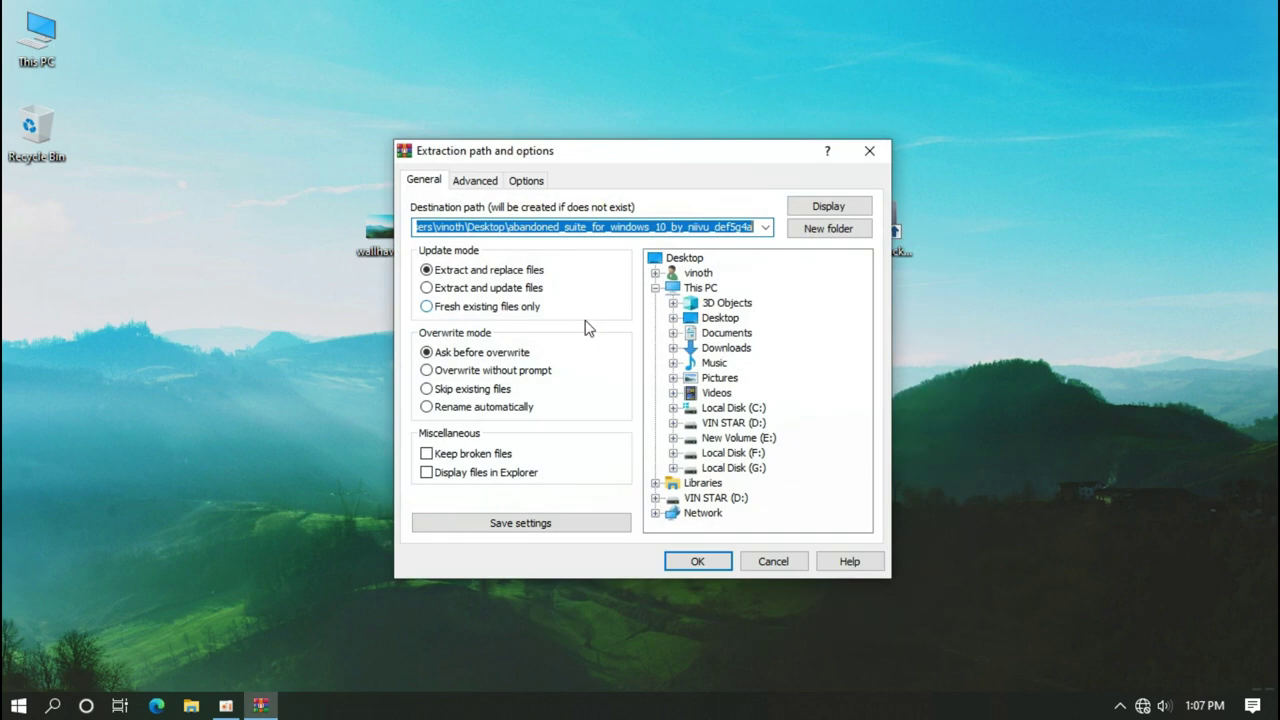
{"action": "left_click", "coordinate": [690, 561]}
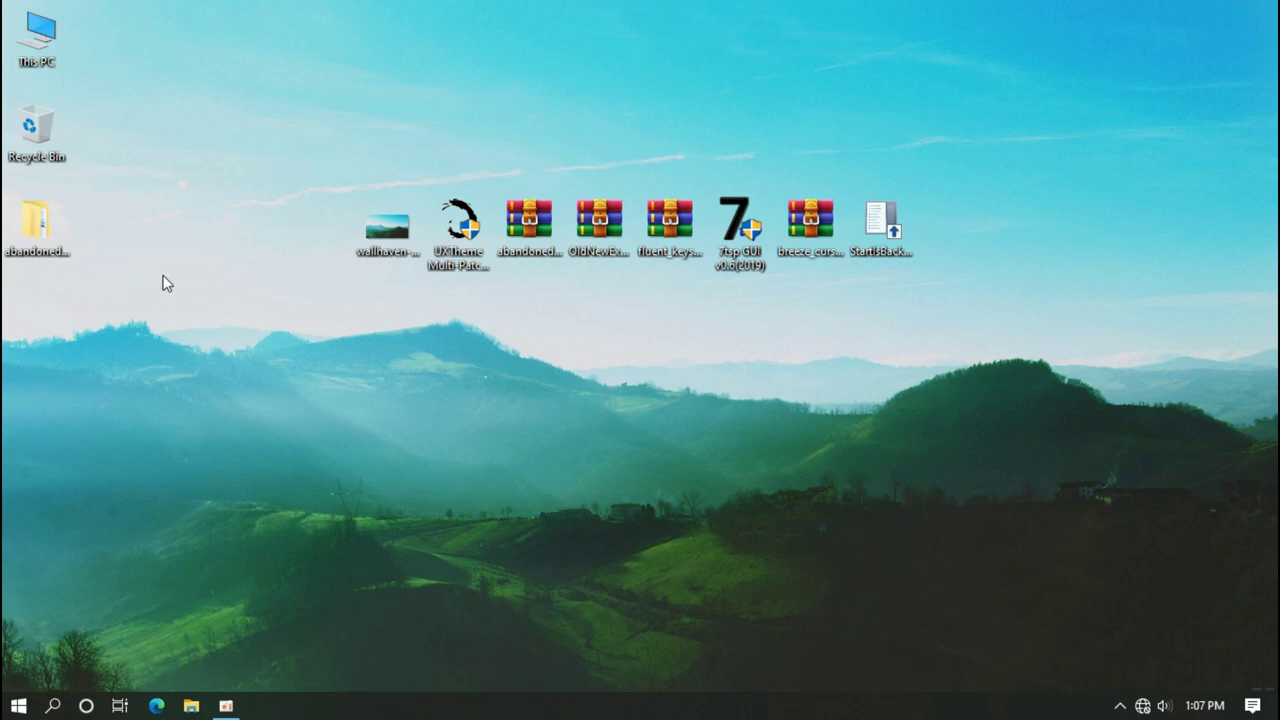
Step: Copy the abandoned folder and the four theme files from the extracted suite's Windows 10 Themes 1903-20H2 folder
{"action": "double_click", "coordinate": [61, 224]}
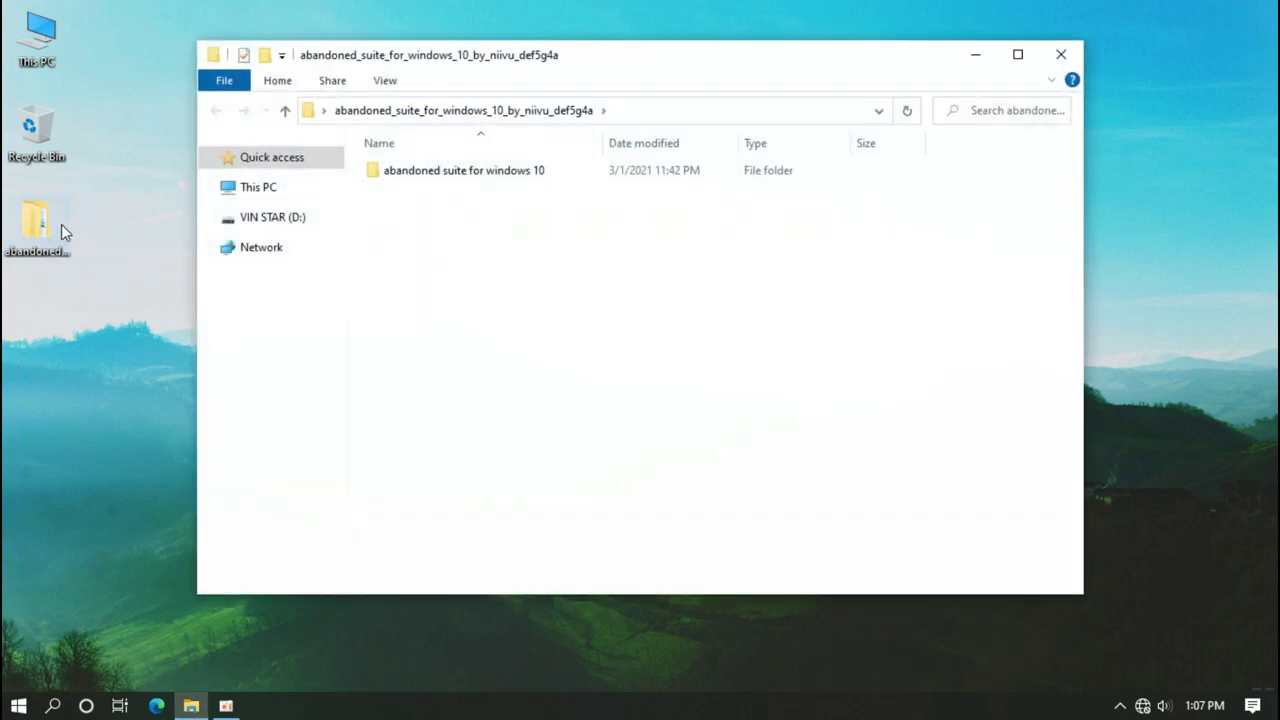
{"action": "double_click", "coordinate": [398, 177]}
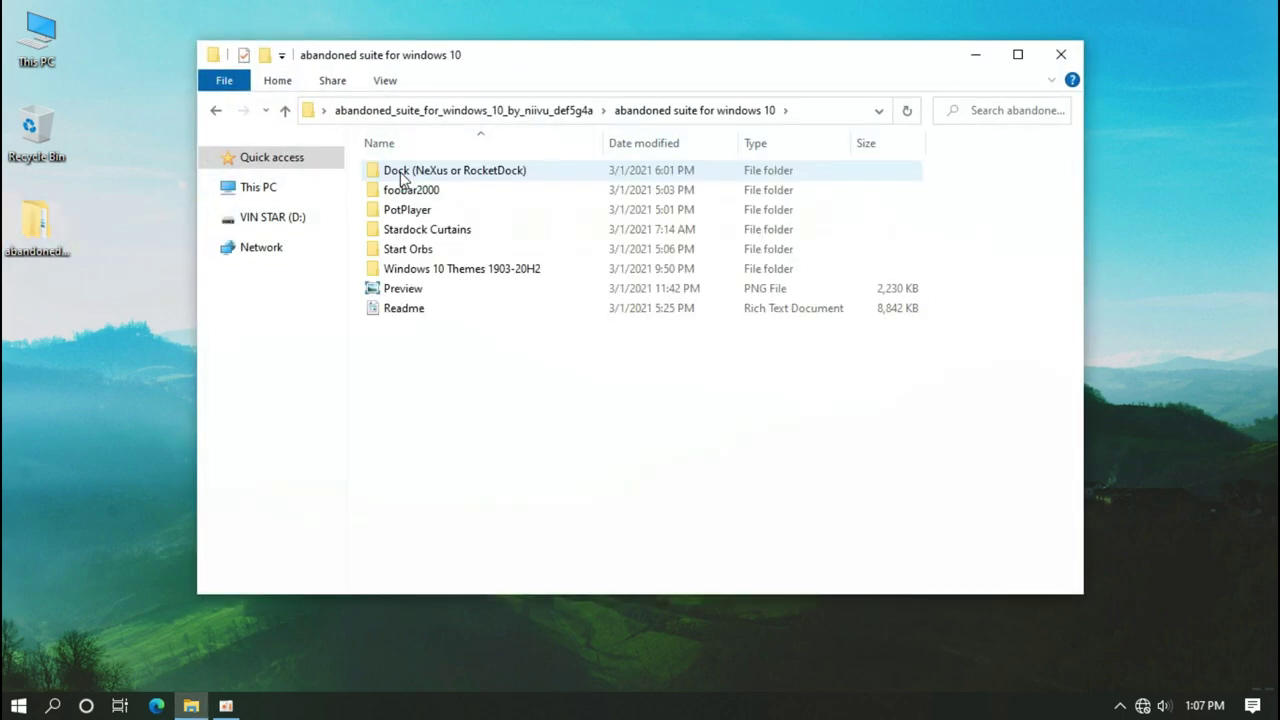
{"action": "left_click", "coordinate": [418, 270]}
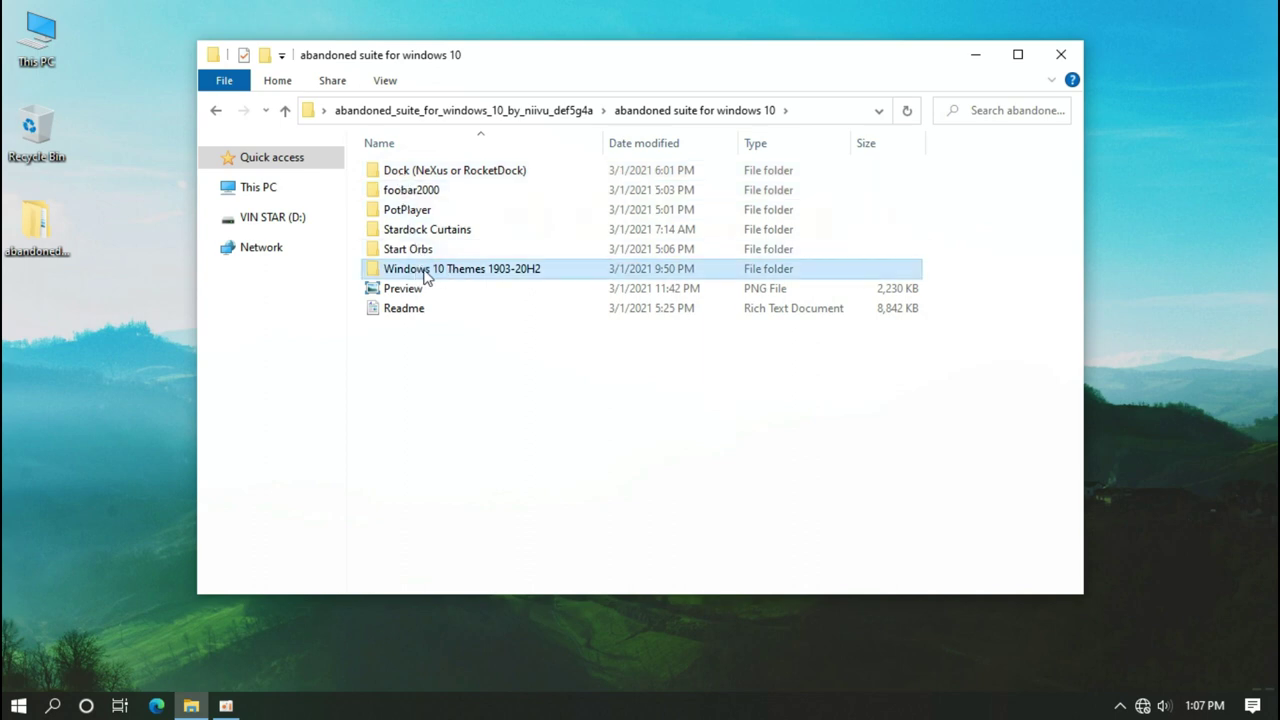
{"action": "double_click", "coordinate": [455, 270]}
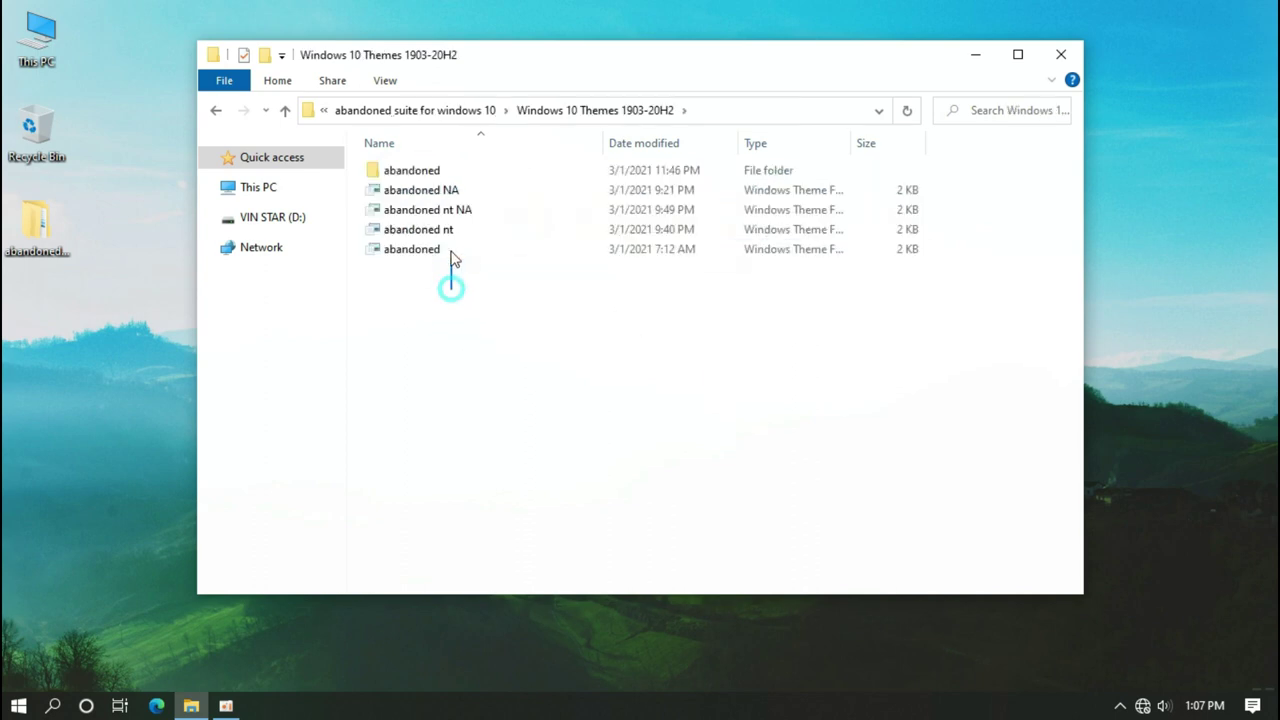
{"action": "left_click_drag", "start_coordinate": [453, 289], "coordinate": [463, 166]}
{"action": "right_click", "coordinate": [463, 167]}
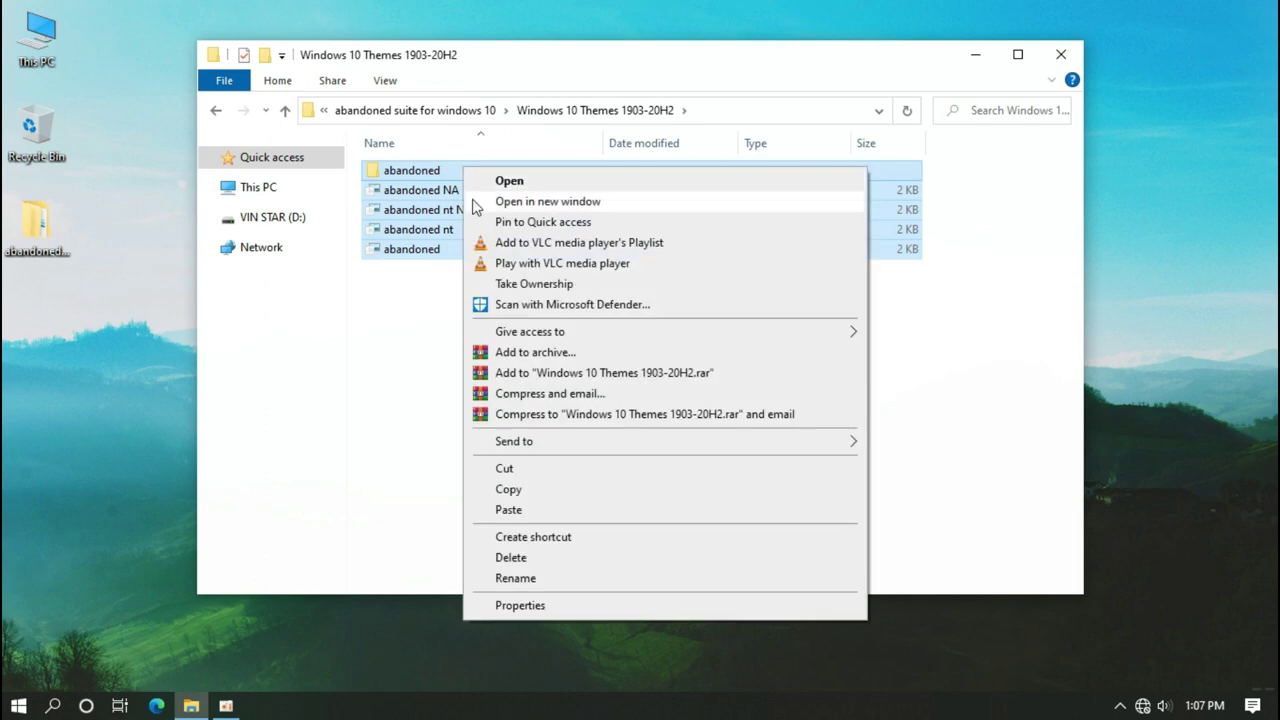
{"action": "left_click", "coordinate": [506, 489]}
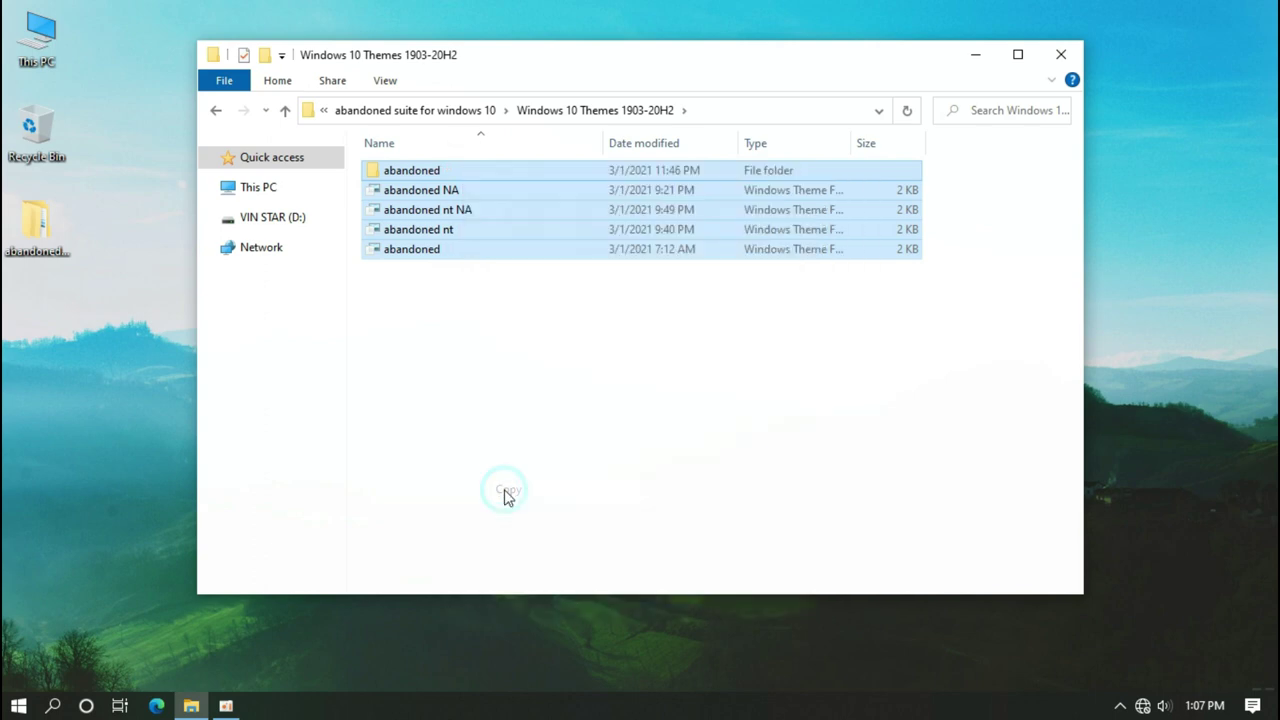
Step: Paste the copied abandoned folder and theme files into the C:\Windows\Resources\Themes folder and close the window
{"action": "left_click", "coordinate": [281, 182]}
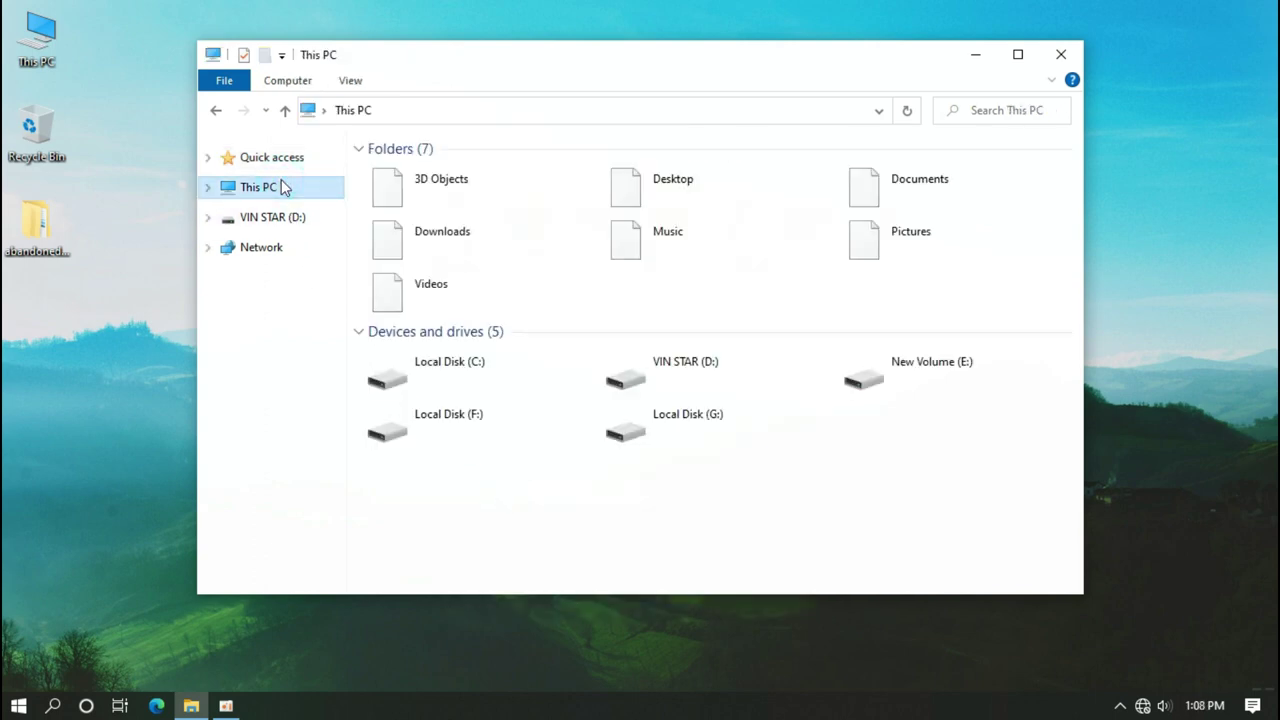
{"action": "left_click", "coordinate": [450, 372]}
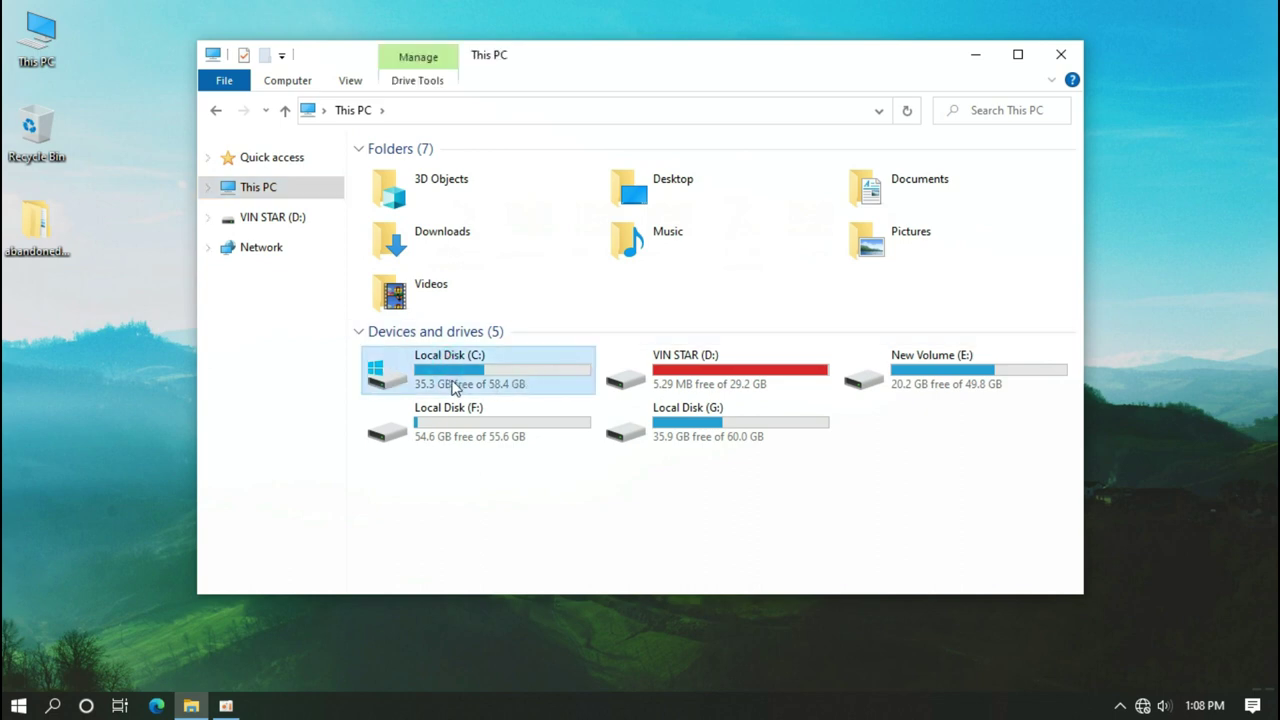
{"action": "double_click", "coordinate": [496, 388]}
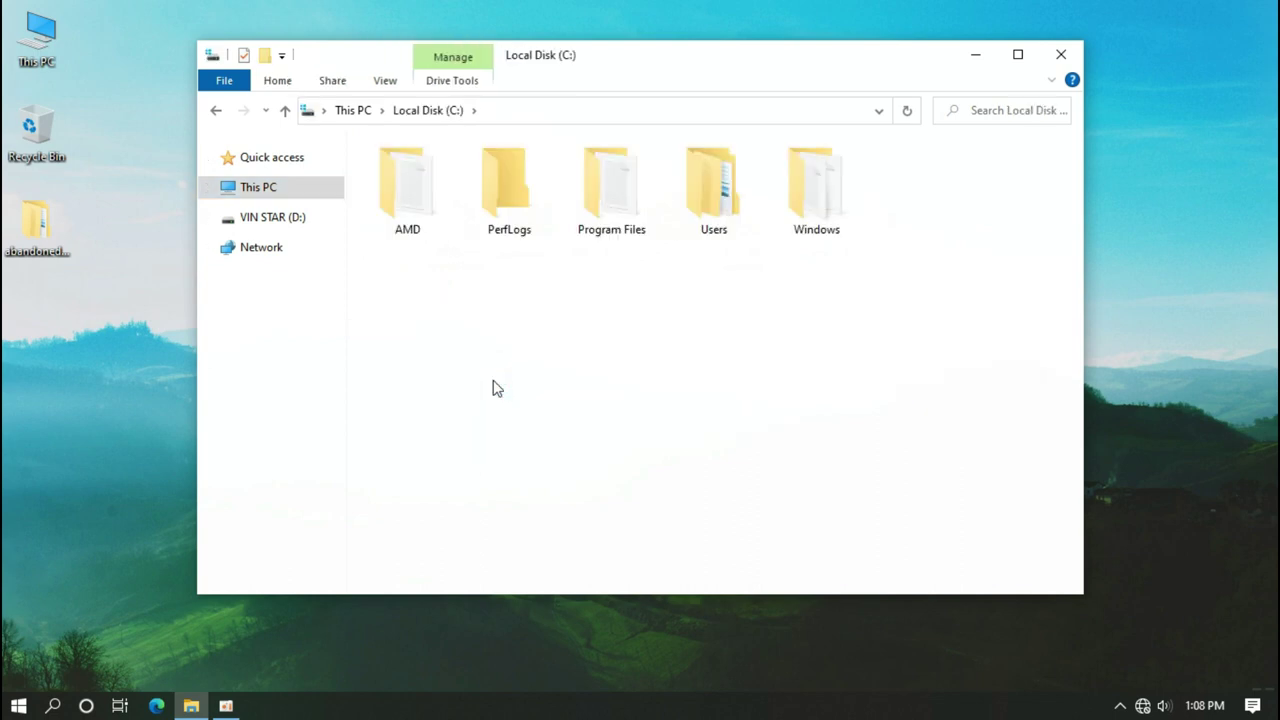
{"action": "double_click", "coordinate": [816, 200]}
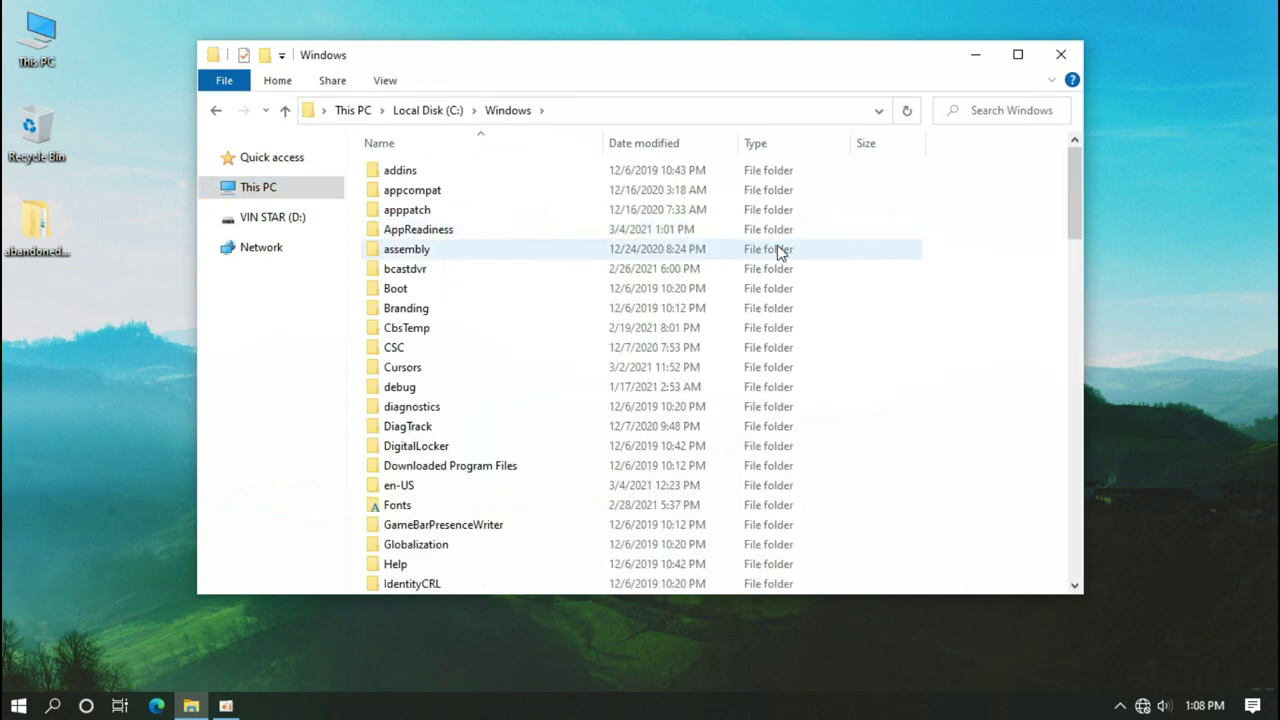
{"action": "scroll", "coordinate": [740, 270], "scroll_direction": "down", "scroll_amount": 3}
{"action": "scroll", "coordinate": [730, 278], "scroll_direction": "down", "scroll_amount": 9}
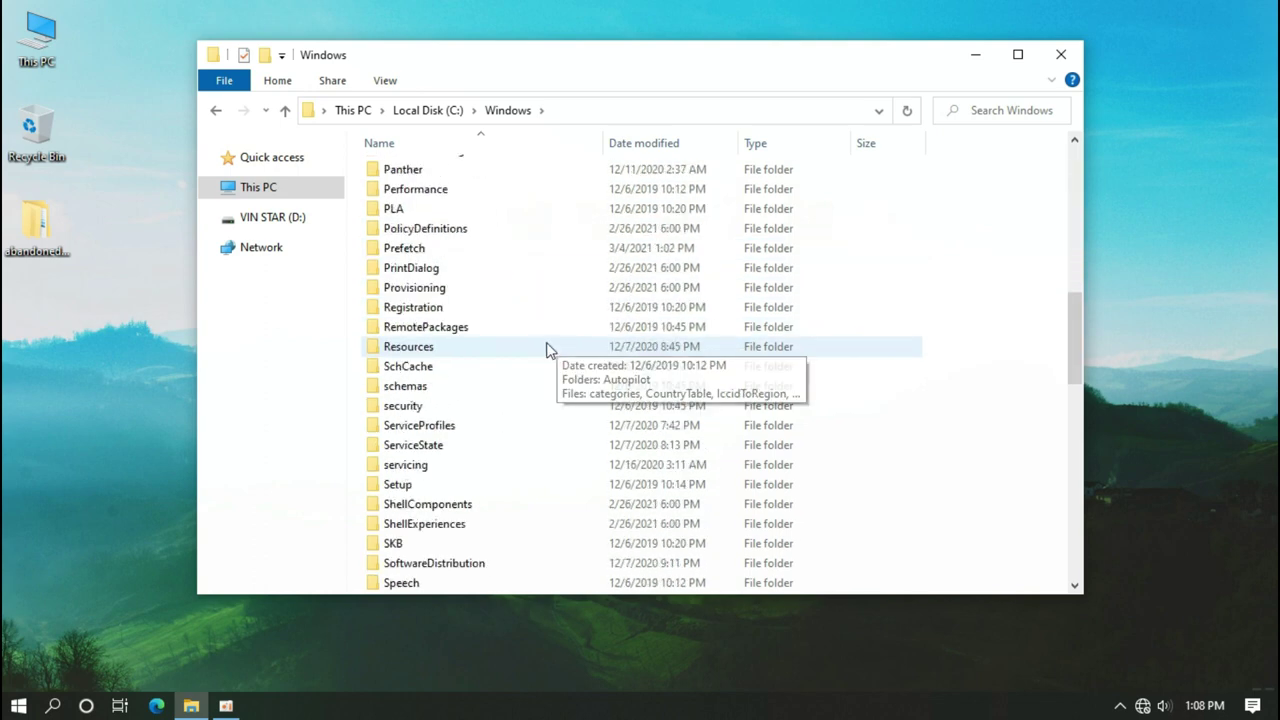
{"action": "left_click", "coordinate": [405, 348]}
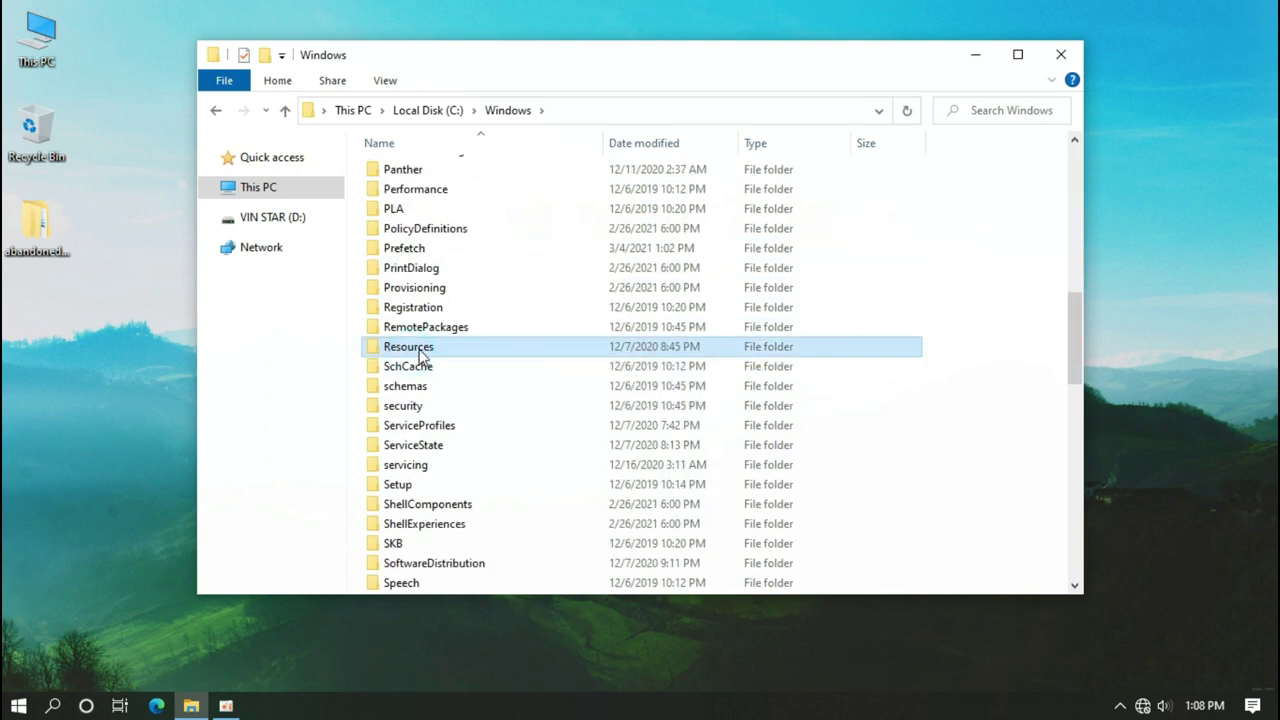
{"action": "double_click", "coordinate": [427, 347]}
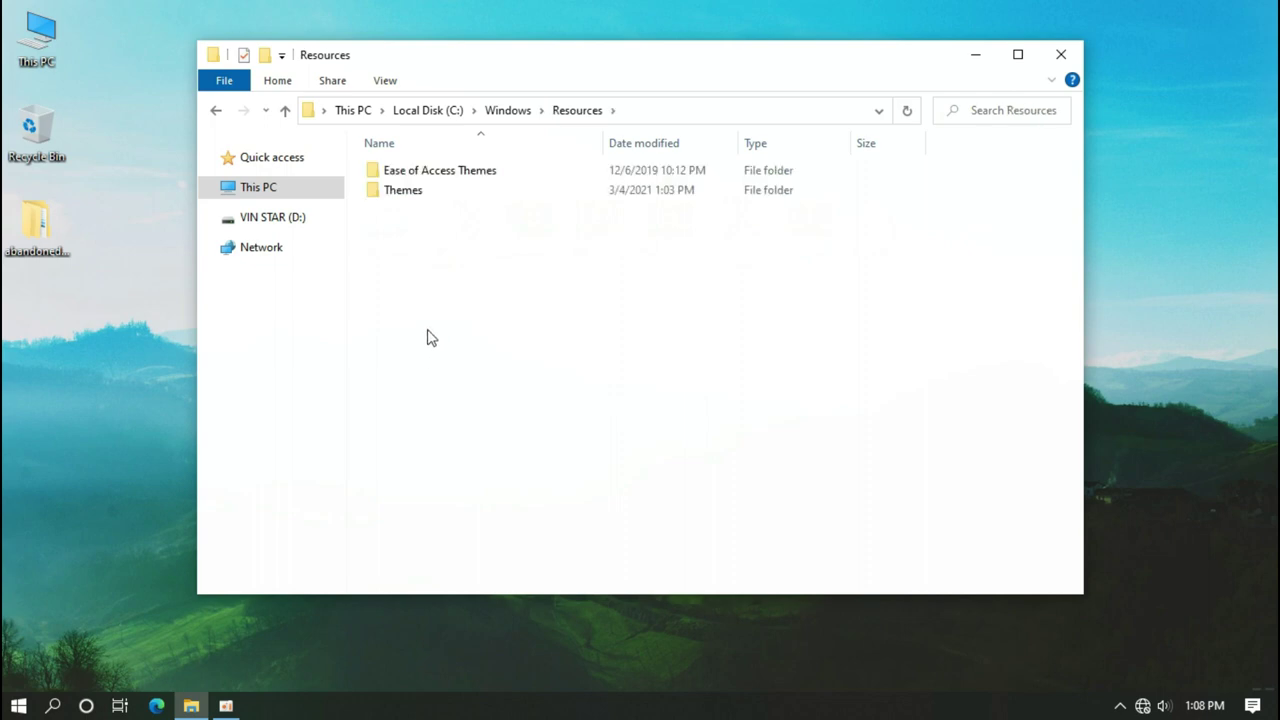
{"action": "double_click", "coordinate": [428, 196]}
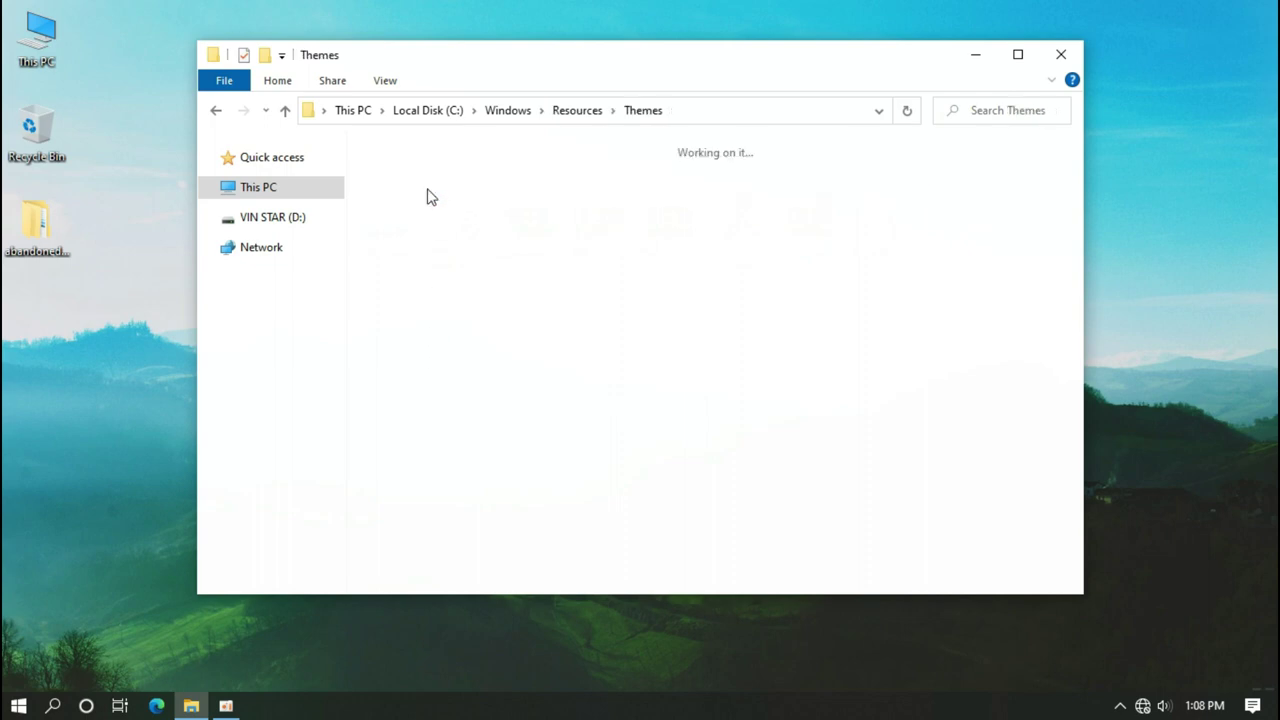
{"action": "right_click", "coordinate": [432, 223]}
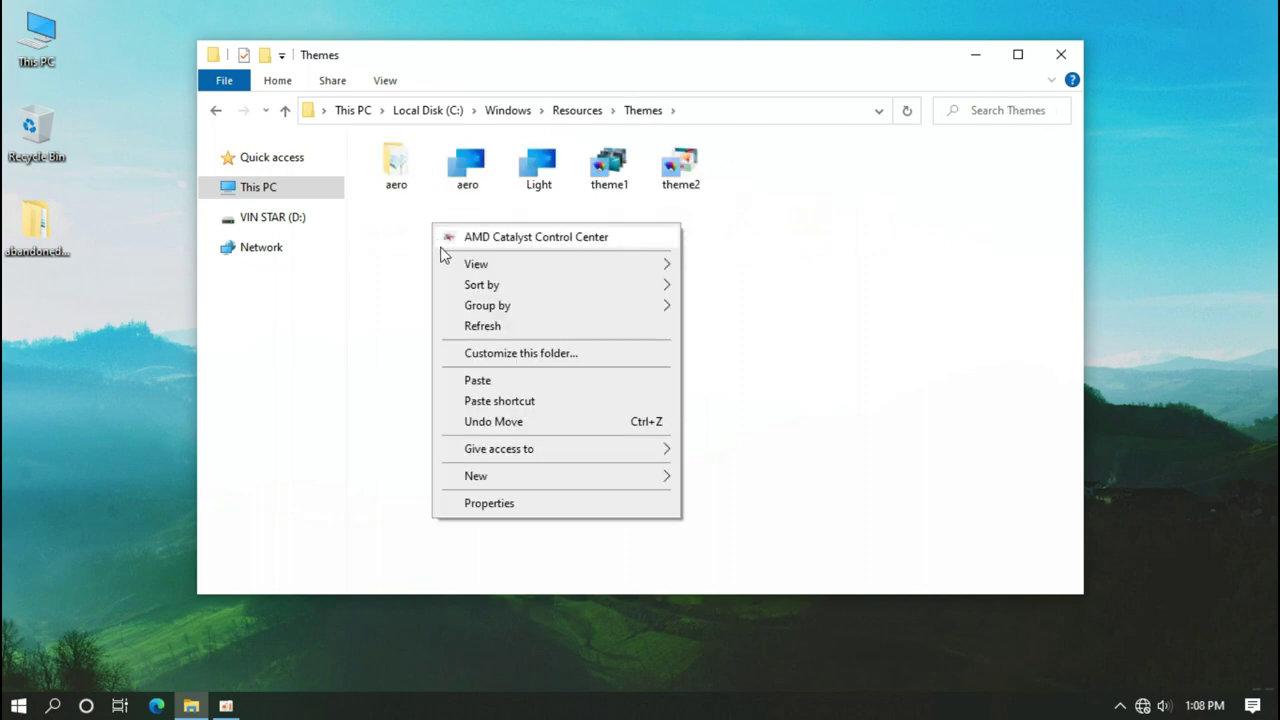
{"action": "left_click", "coordinate": [476, 380]}
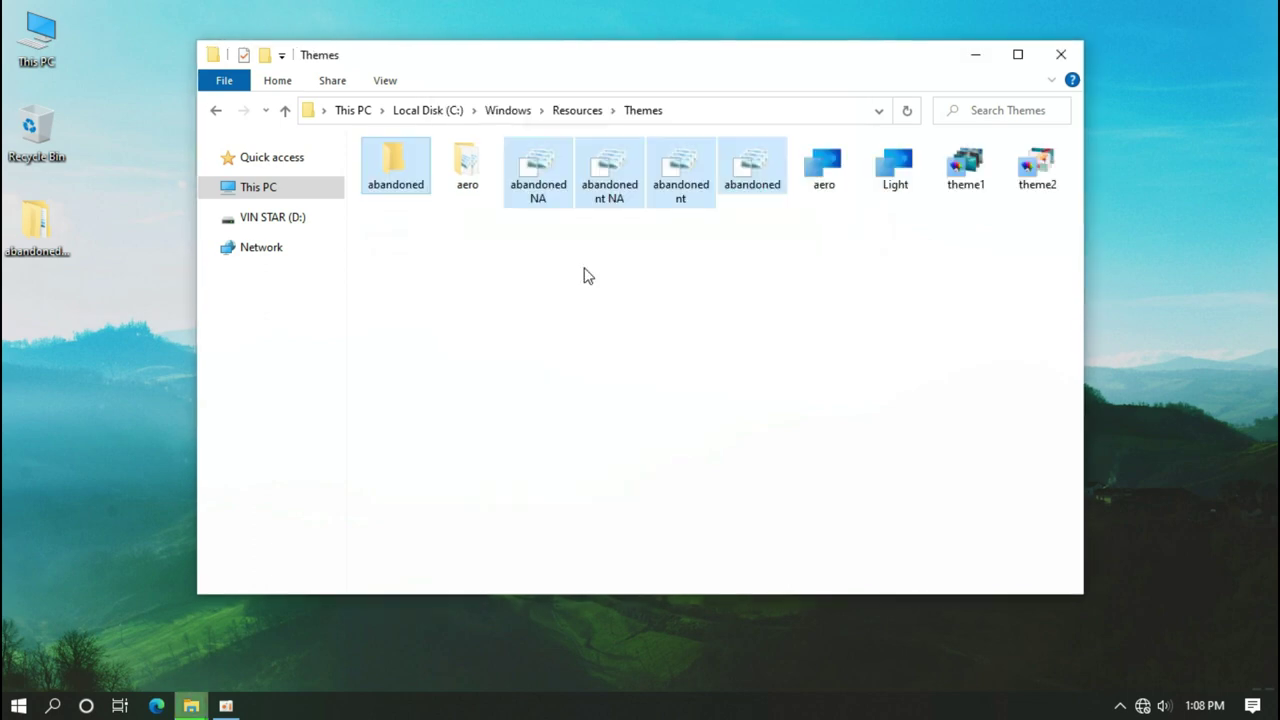
{"action": "left_click", "coordinate": [1061, 54]}
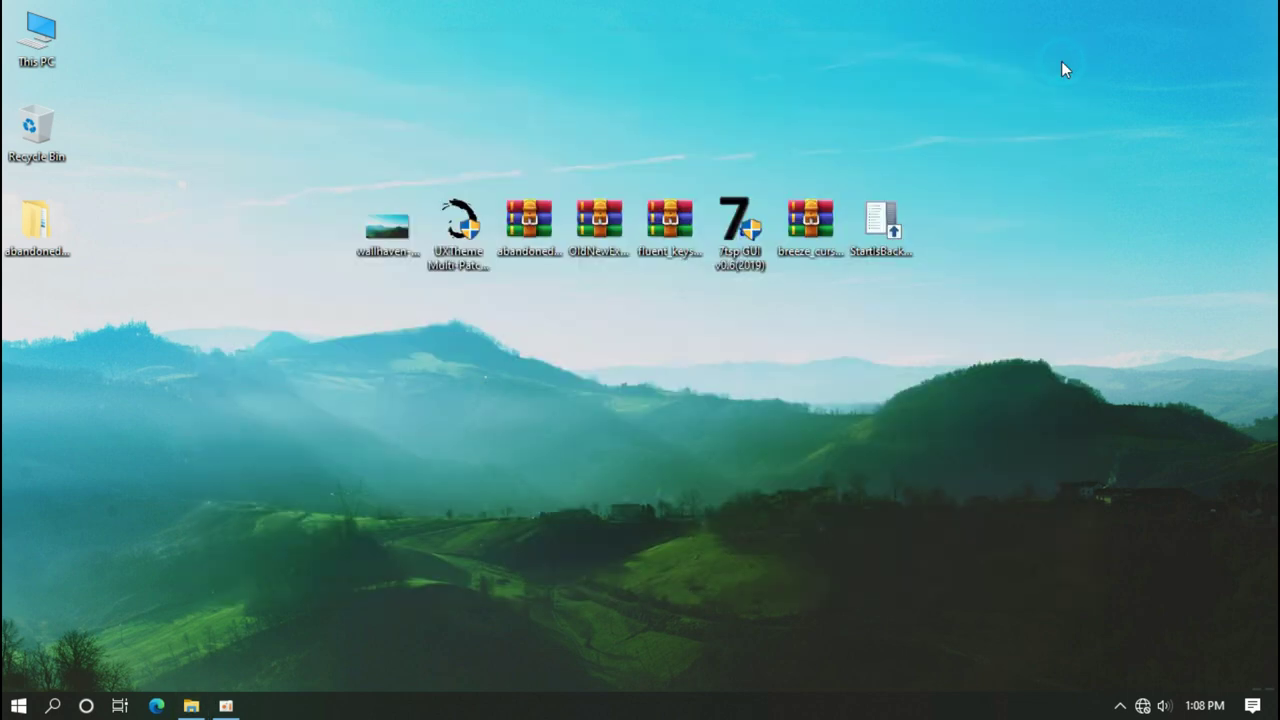
Step: Apply the abandoned theme in the personalization settings and set the wallhaven image as the desktop background again
{"action": "right_click", "coordinate": [1061, 61]}
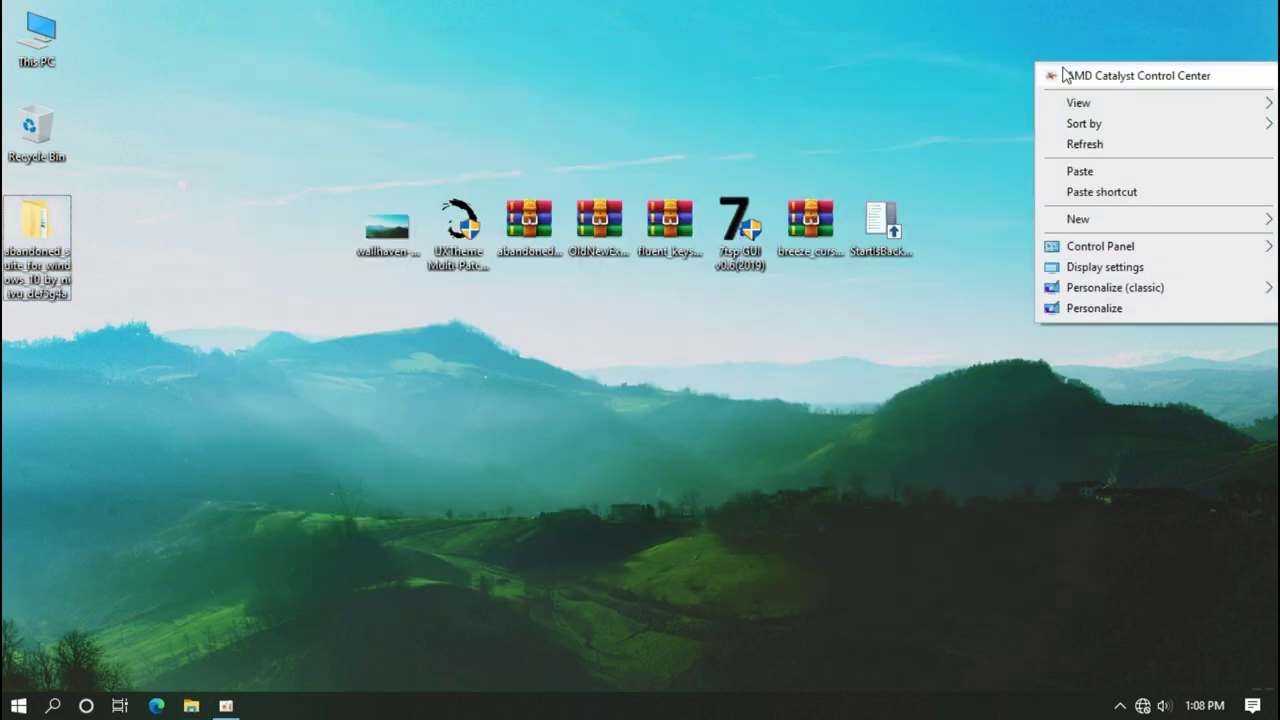
{"action": "left_click", "coordinate": [1071, 307]}
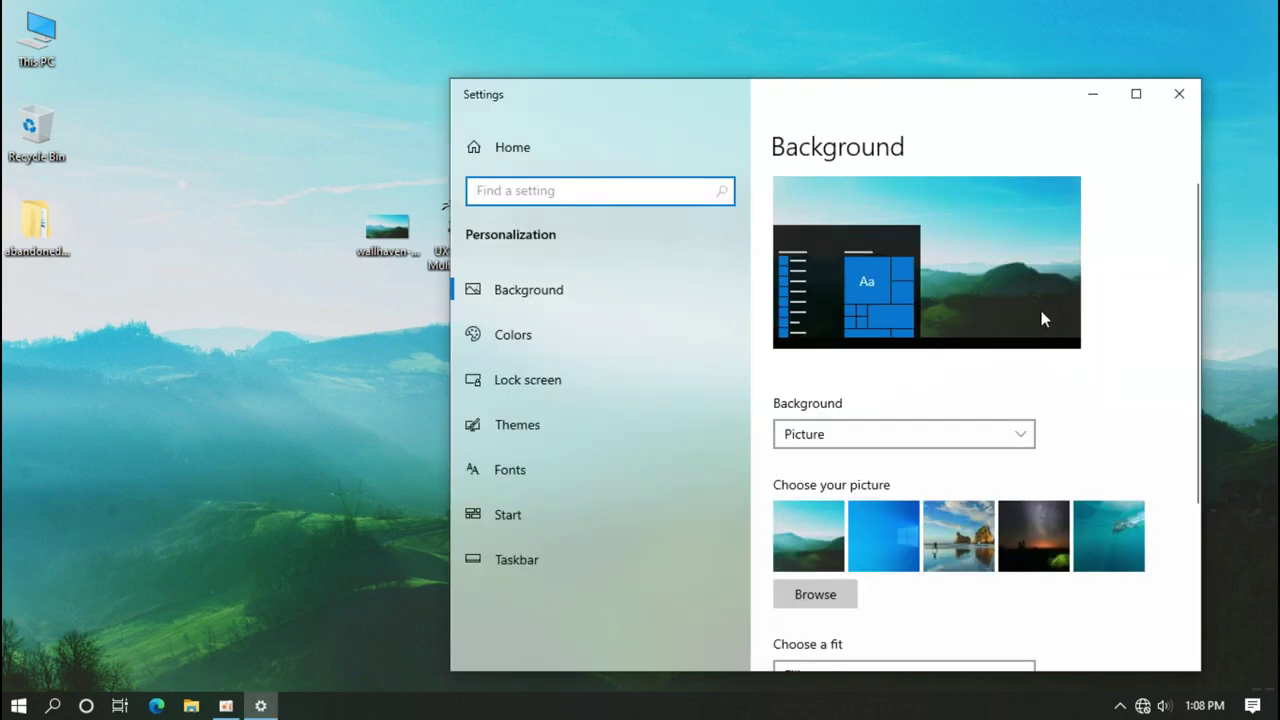
{"action": "left_click", "coordinate": [680, 437]}
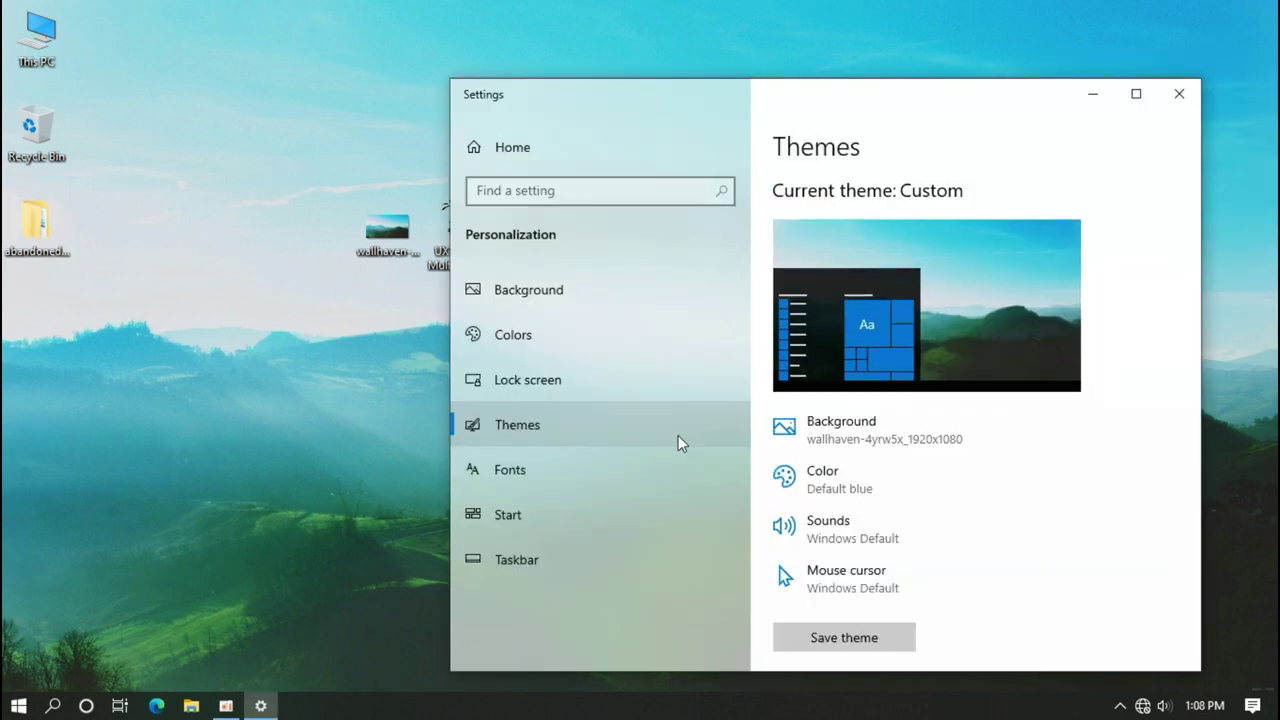
{"action": "scroll", "coordinate": [812, 441], "scroll_direction": "down", "scroll_amount": 6}
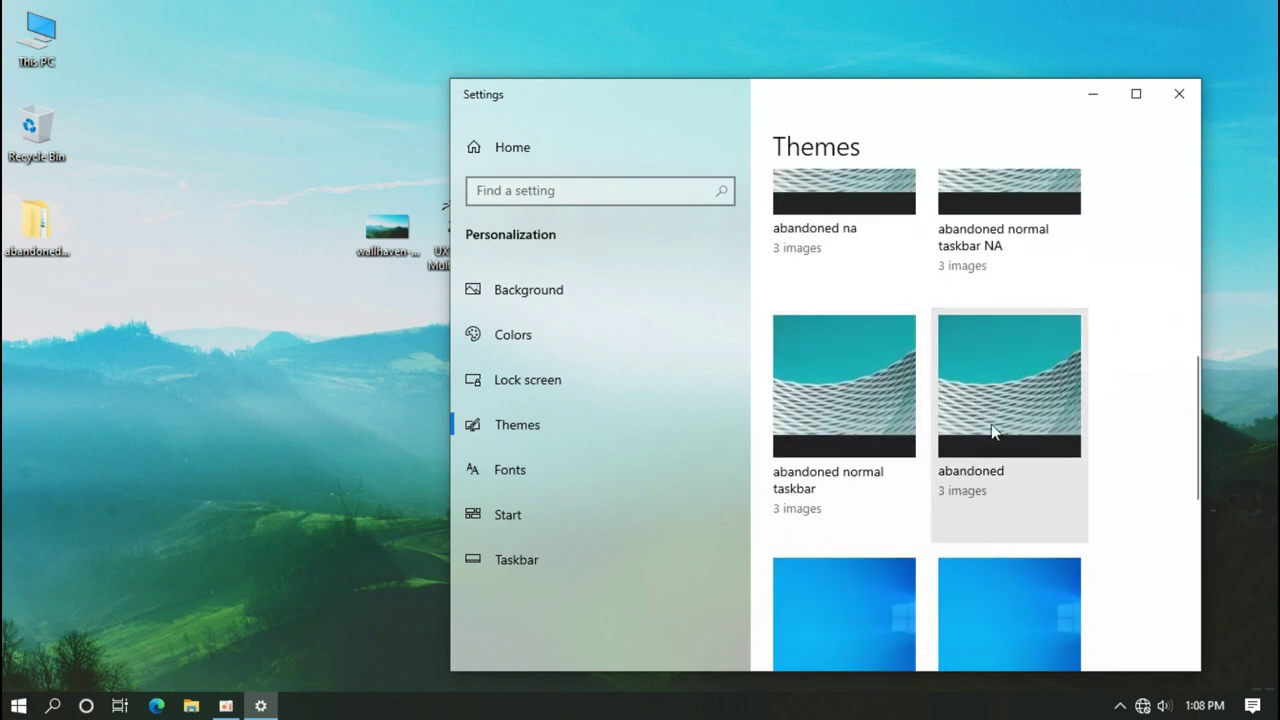
{"action": "left_click", "coordinate": [991, 424]}
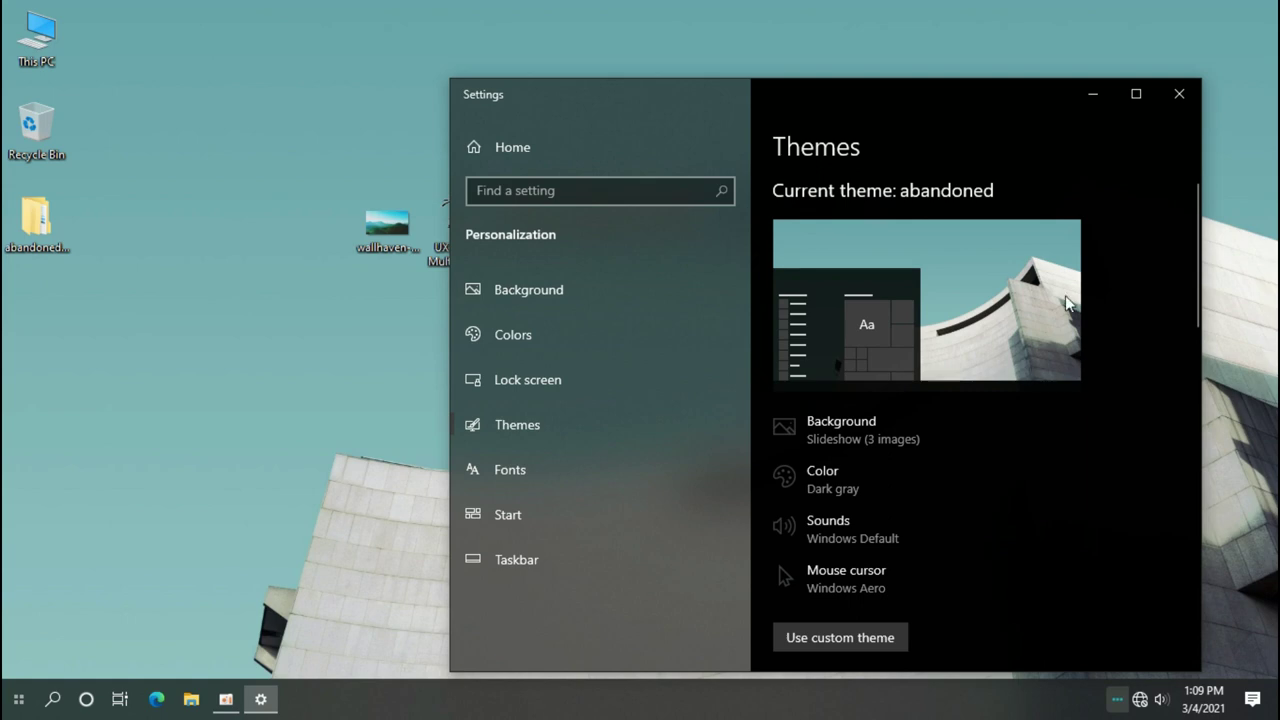
{"action": "left_click", "coordinate": [1170, 93]}
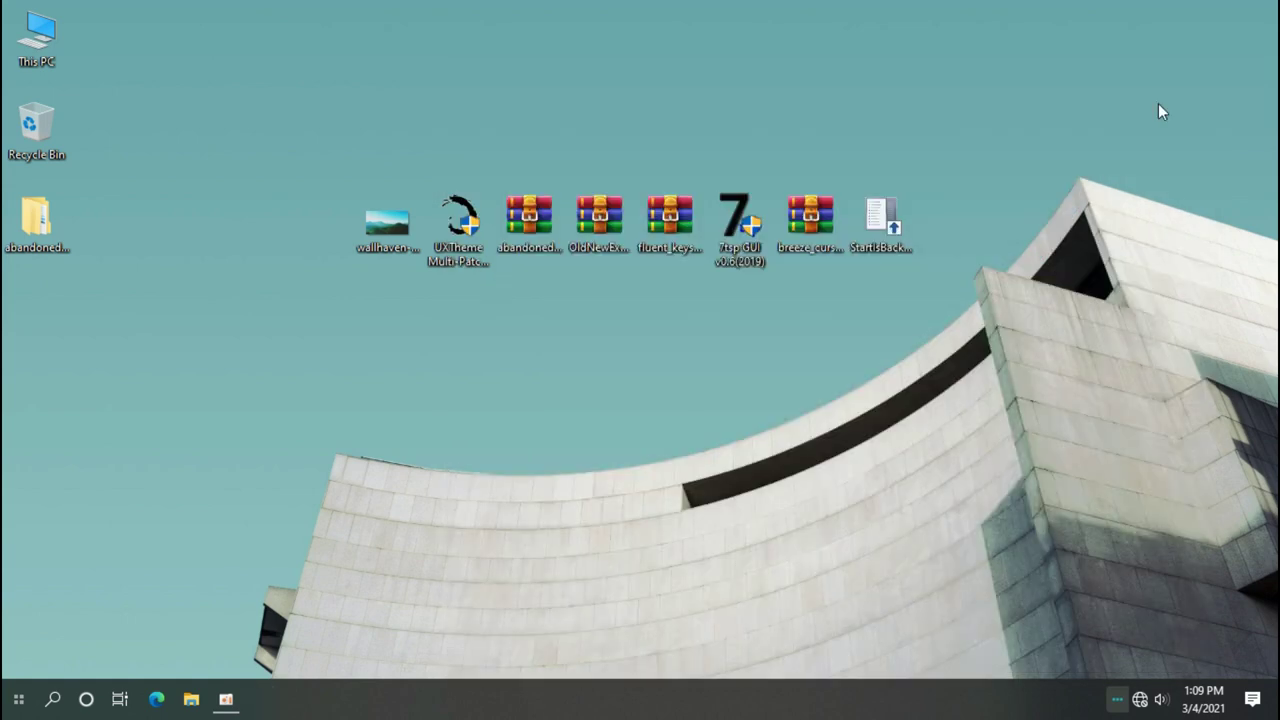
{"action": "right_click", "coordinate": [372, 218]}
{"action": "left_click", "coordinate": [403, 190]}
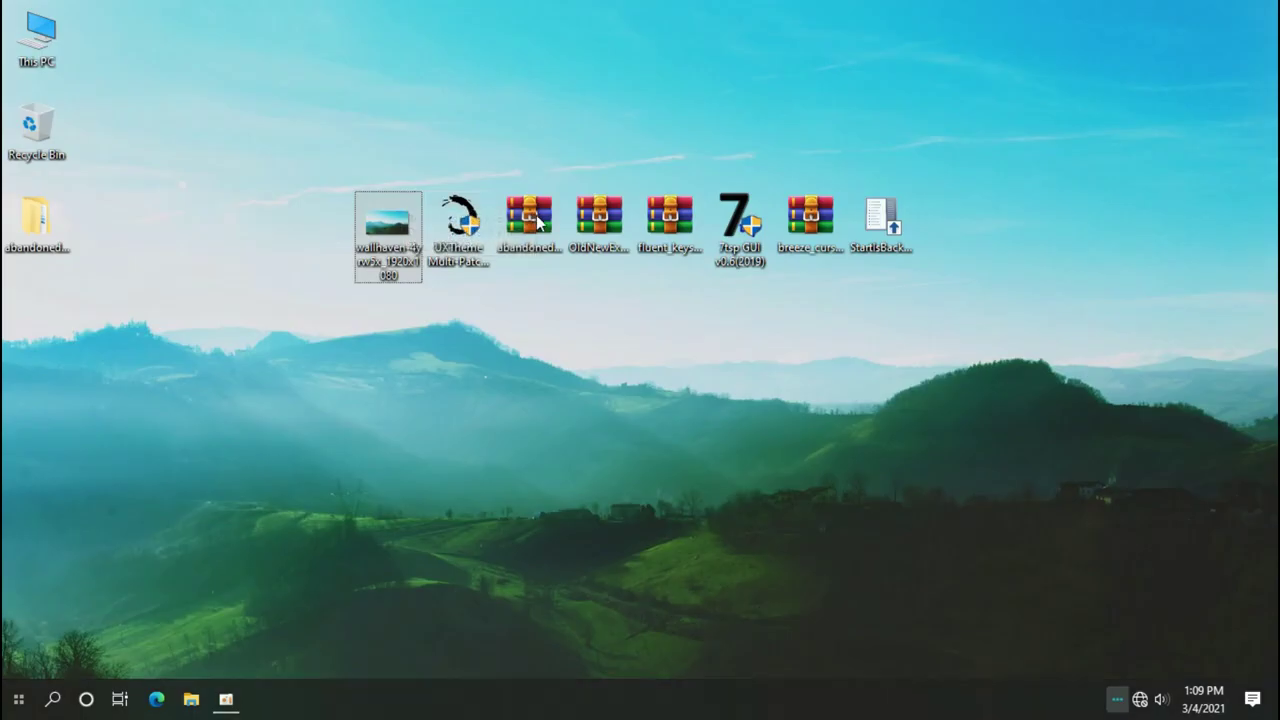
Step: Extract the OldNewExplorer archive into its own folder on the desktop
{"action": "right_click", "coordinate": [587, 228]}
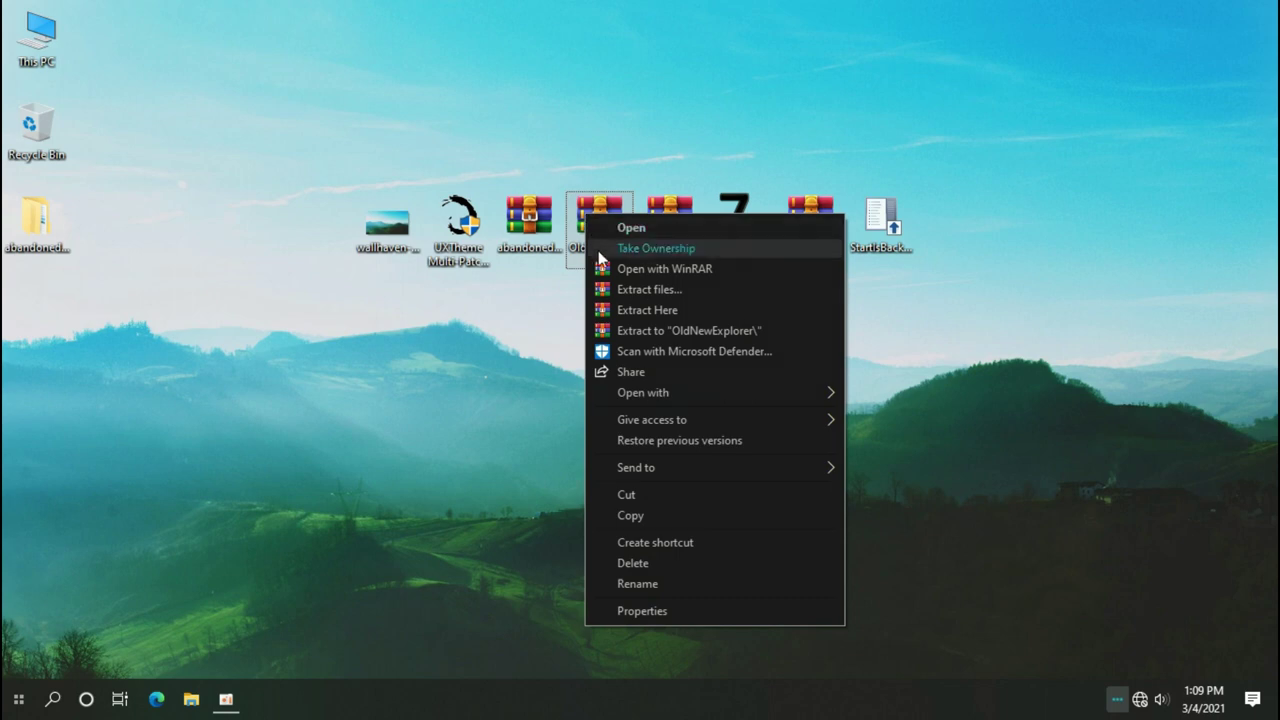
{"action": "left_click", "coordinate": [609, 288]}
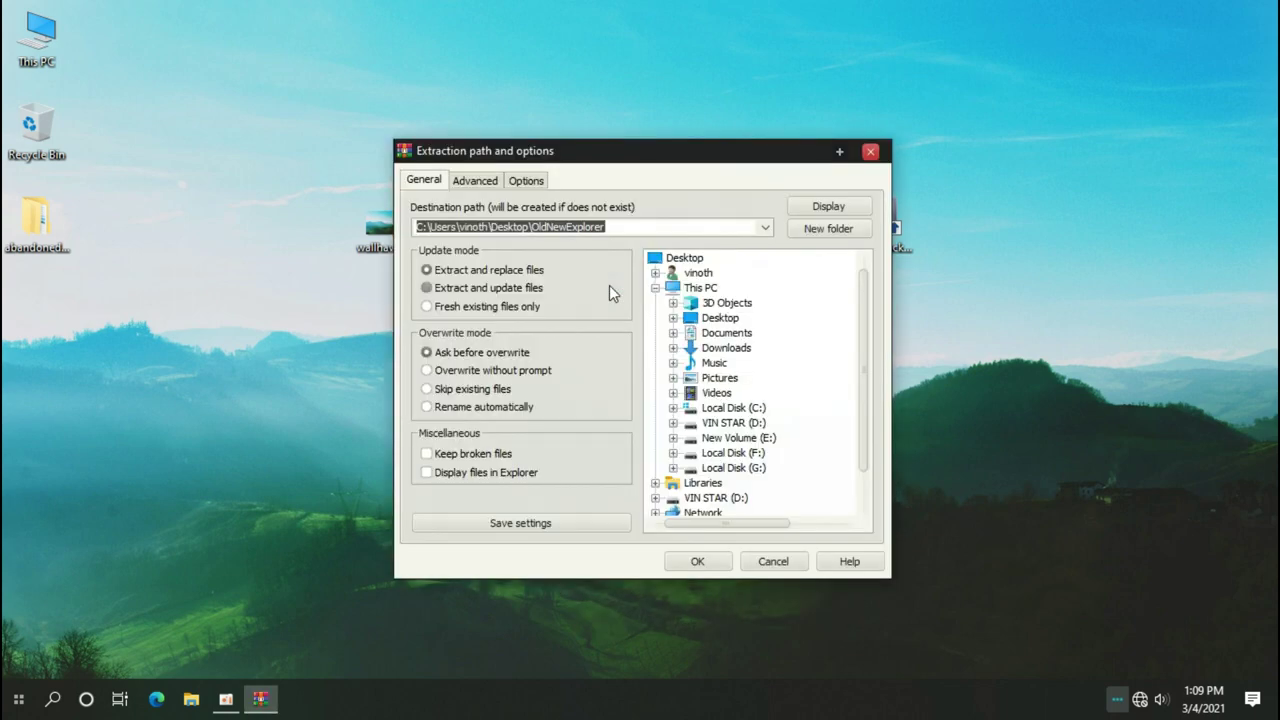
{"action": "left_click", "coordinate": [697, 563]}
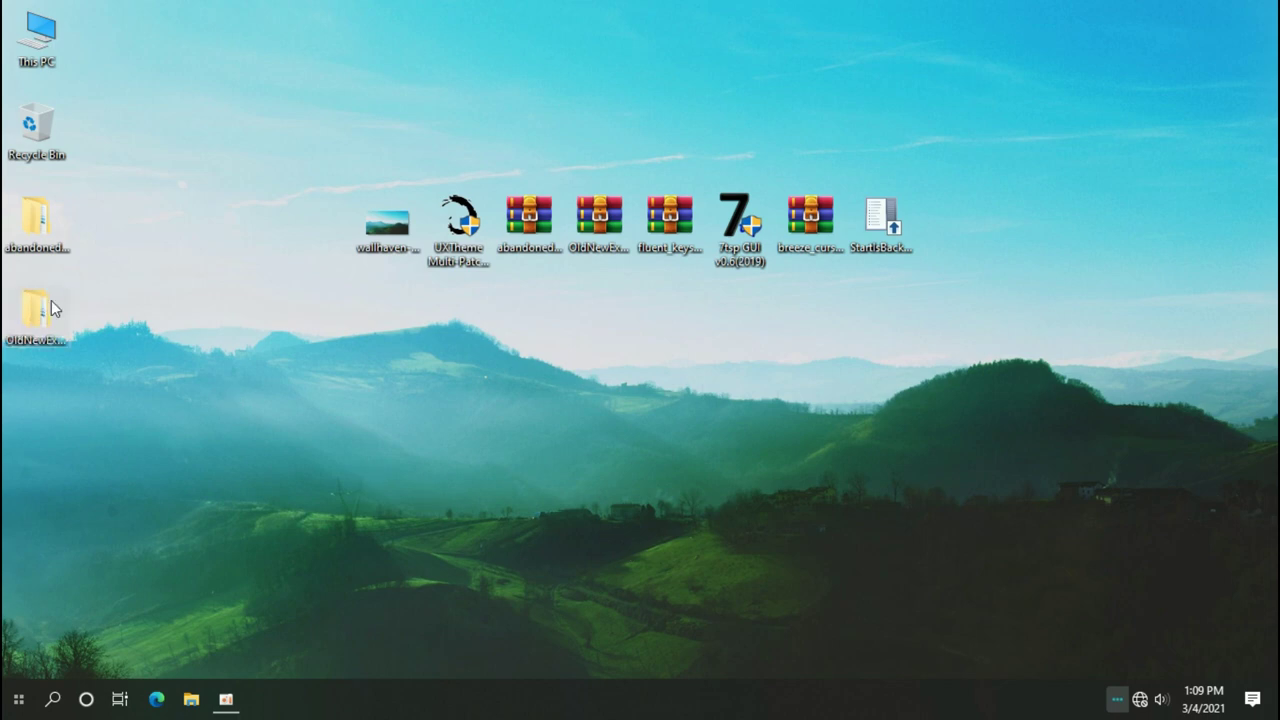
Step: Run OldNewExplorerCfg and enable classical drive grouping, libraries and the command bar with its sub-options, except the alternate navigation buttons style
{"action": "double_click", "coordinate": [41, 303]}
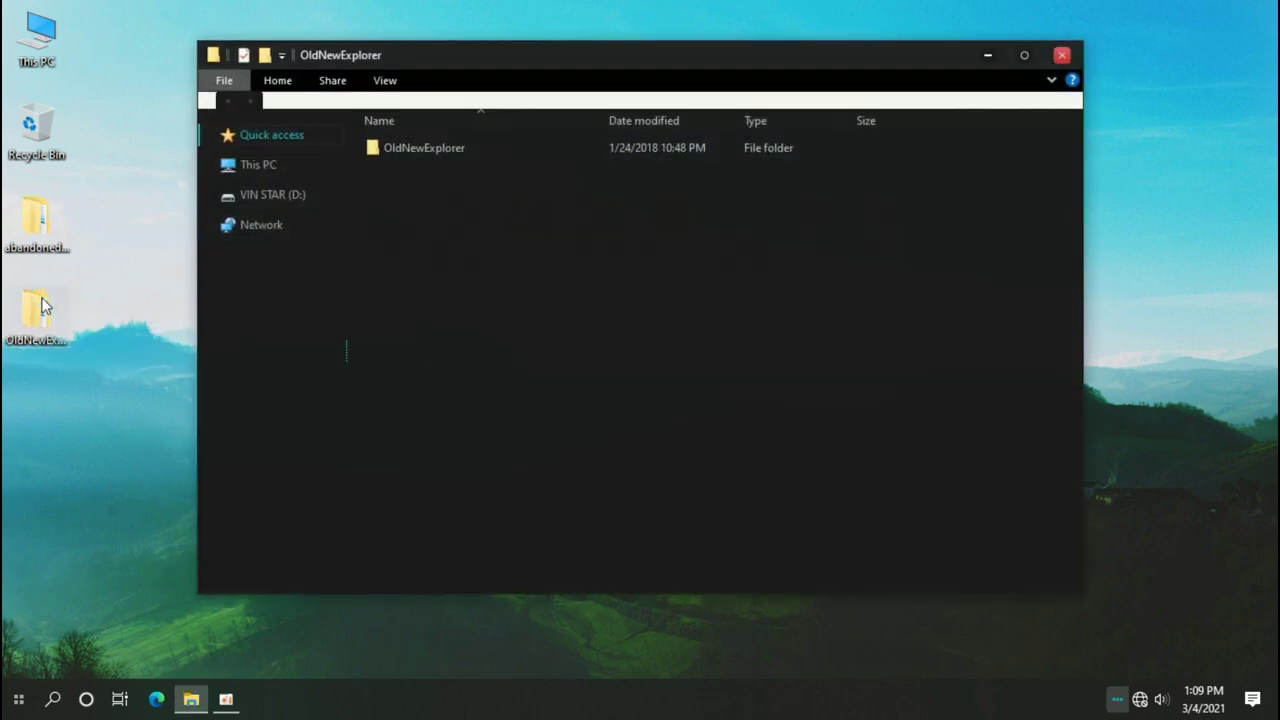
{"action": "double_click", "coordinate": [404, 152]}
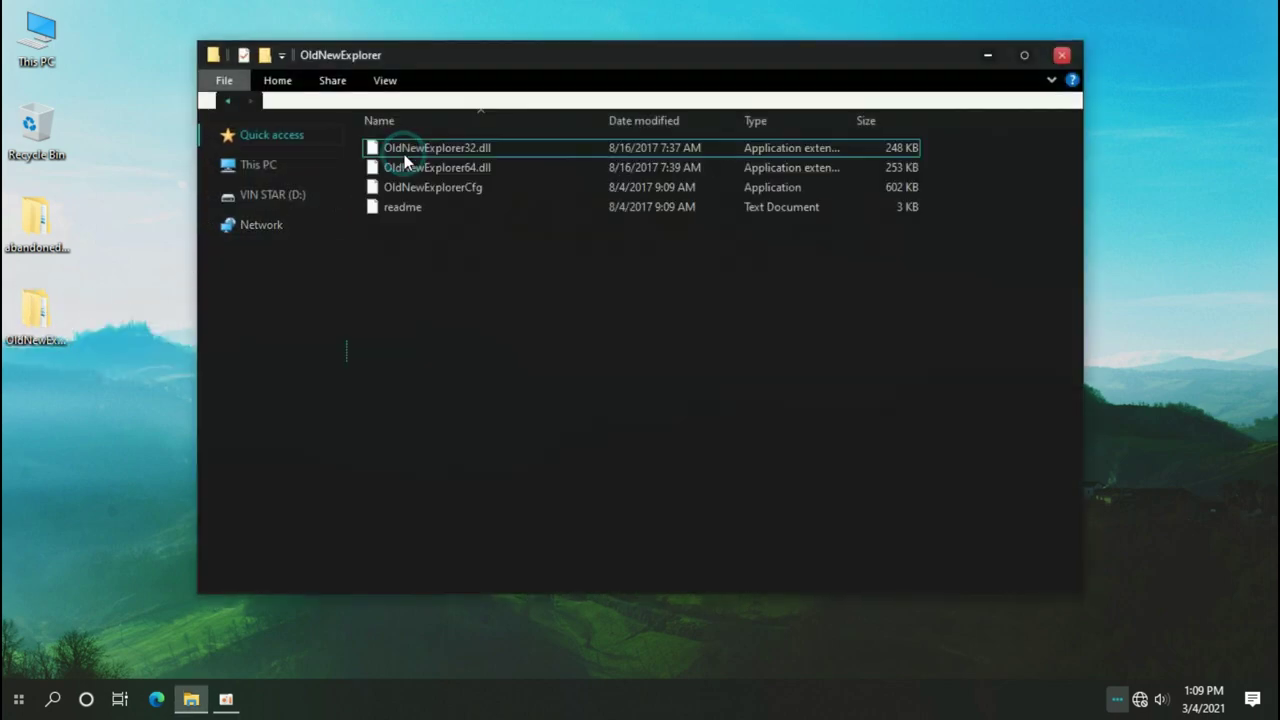
{"action": "left_click", "coordinate": [408, 188]}
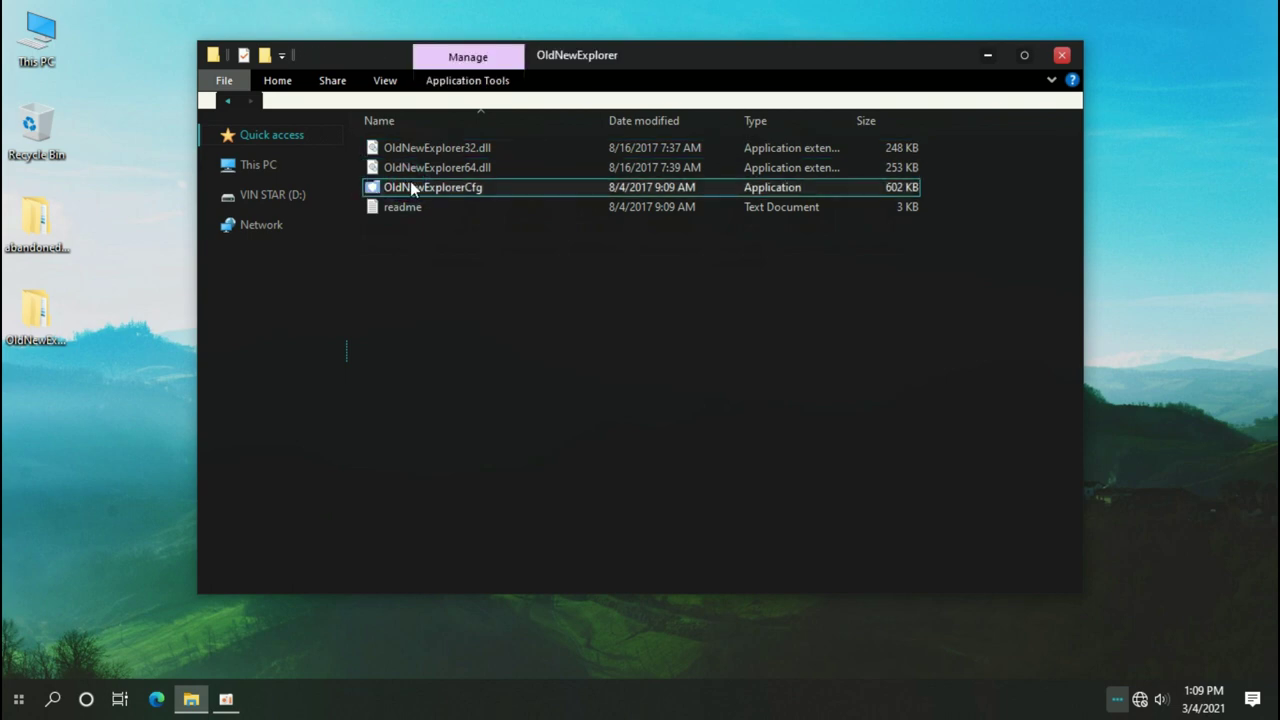
{"action": "double_click", "coordinate": [397, 190]}
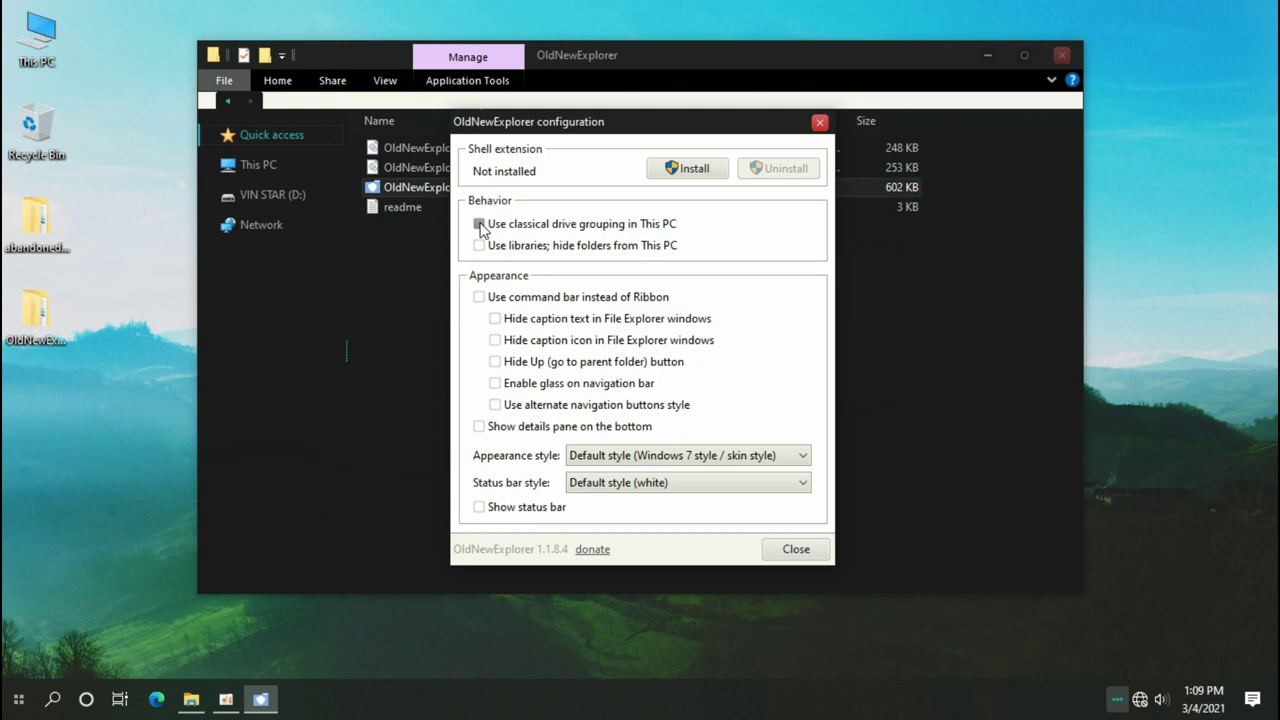
{"action": "left_click", "coordinate": [479, 224]}
{"action": "left_click", "coordinate": [479, 245]}
{"action": "left_click", "coordinate": [480, 297]}
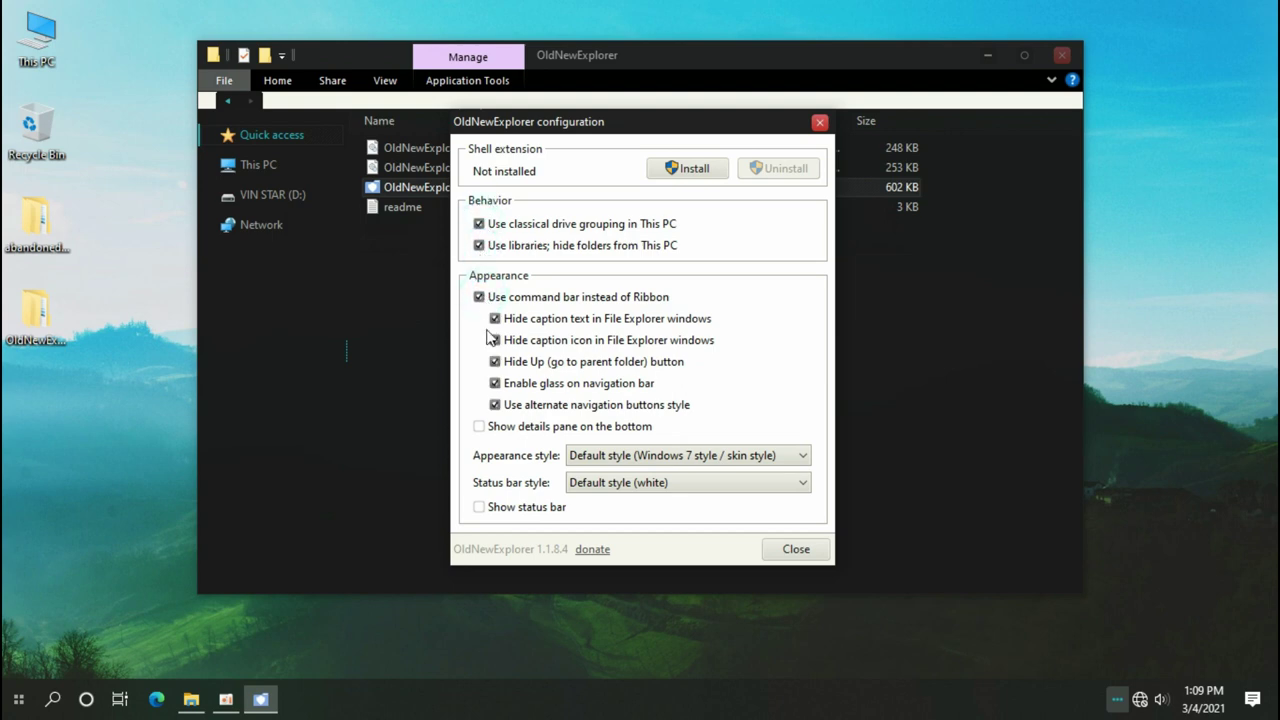
{"action": "left_click", "coordinate": [493, 404]}
Step: Install the OldNewExplorer shell extension, then close its configuration and the folder window
{"action": "left_click", "coordinate": [692, 170]}
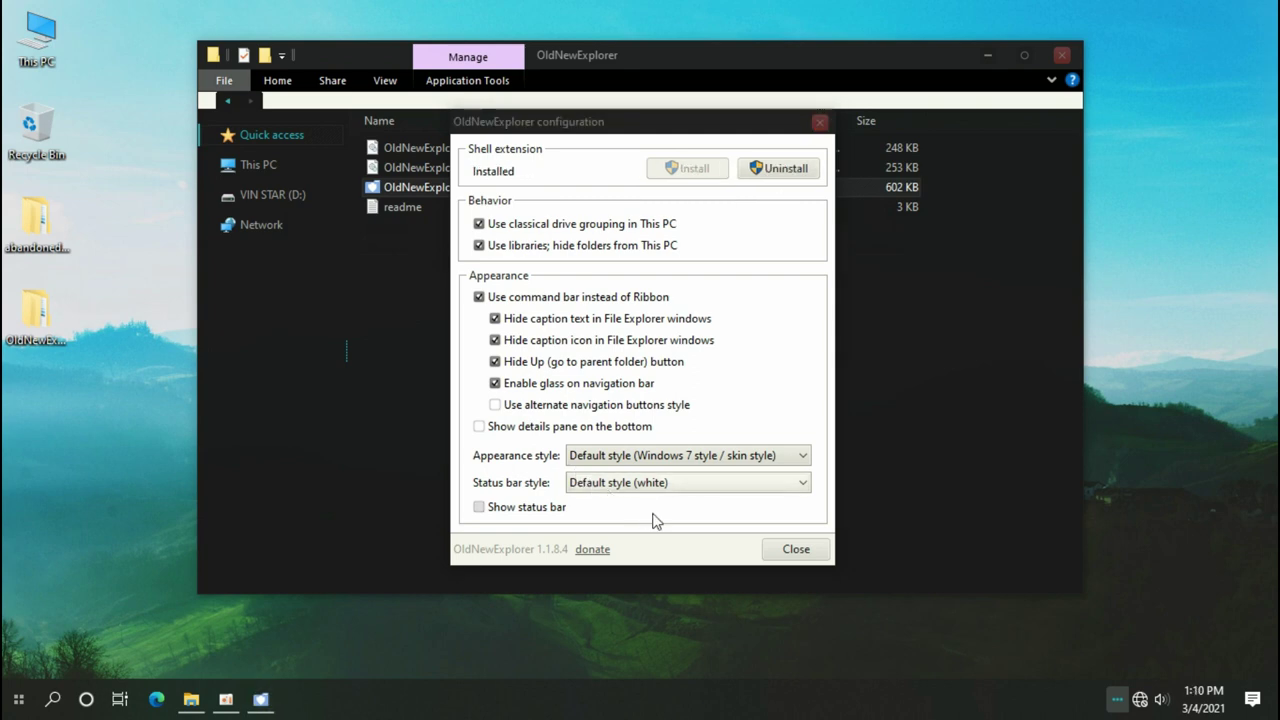
{"action": "left_click", "coordinate": [787, 552]}
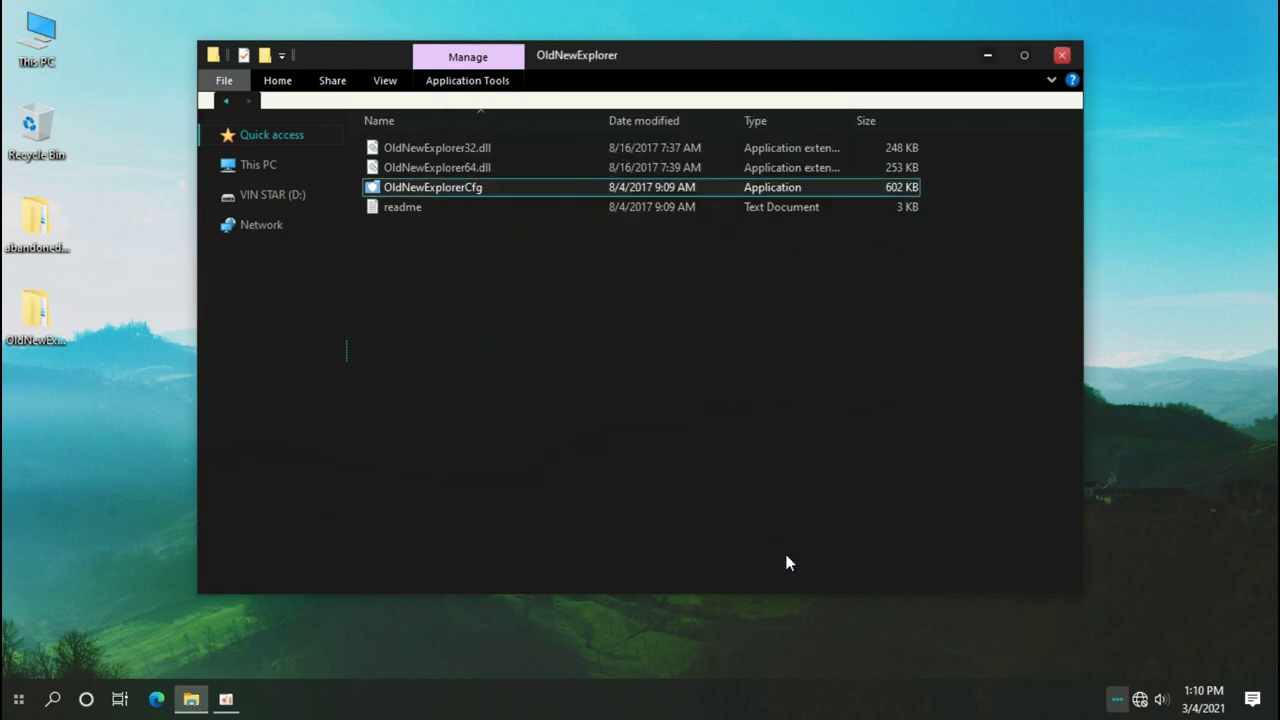
{"action": "left_click", "coordinate": [1062, 56]}
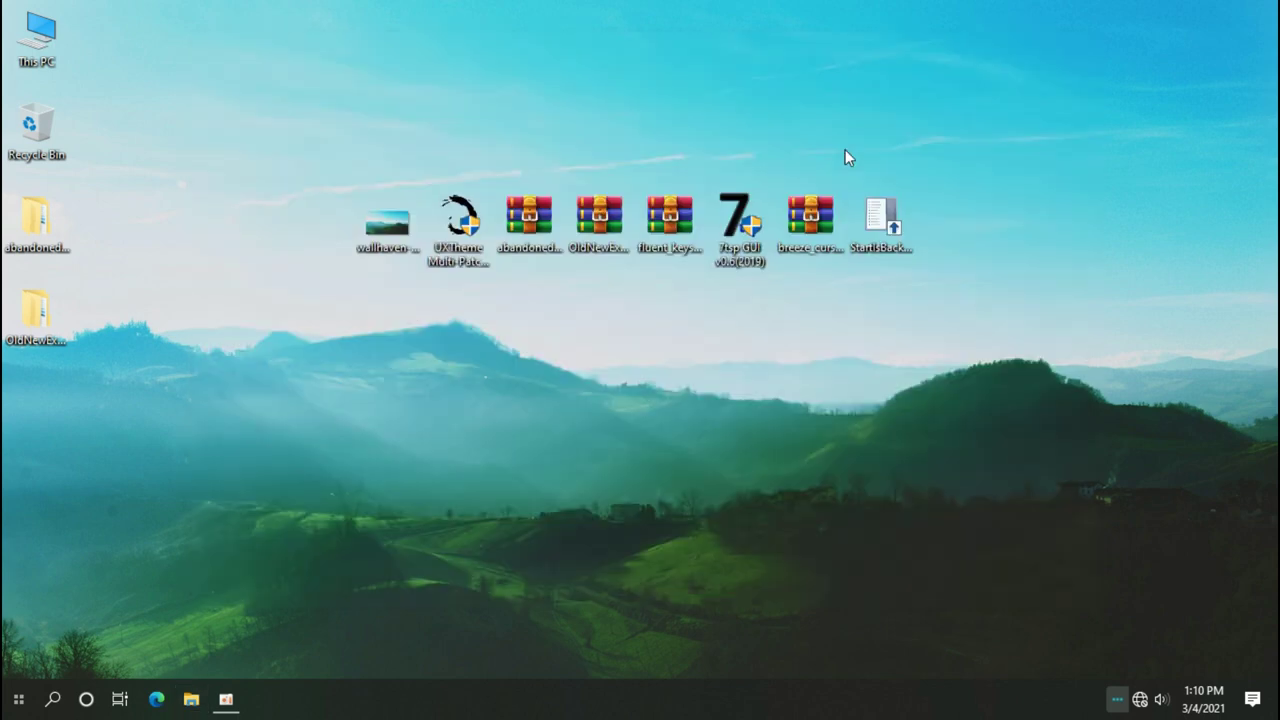
Step: Open This PC to check the restyled File Explorer window, and close it again
{"action": "double_click", "coordinate": [22, 46]}
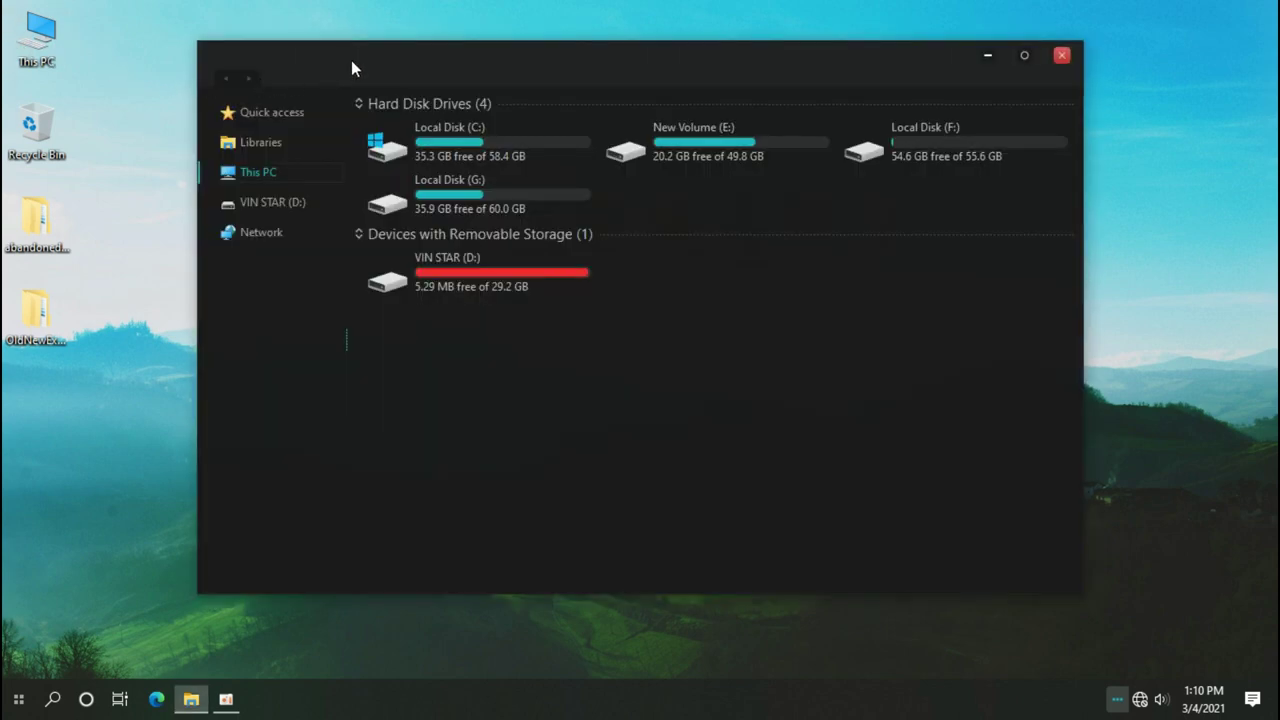
{"action": "left_click_drag", "start_coordinate": [351, 68], "coordinate": [324, 82]}
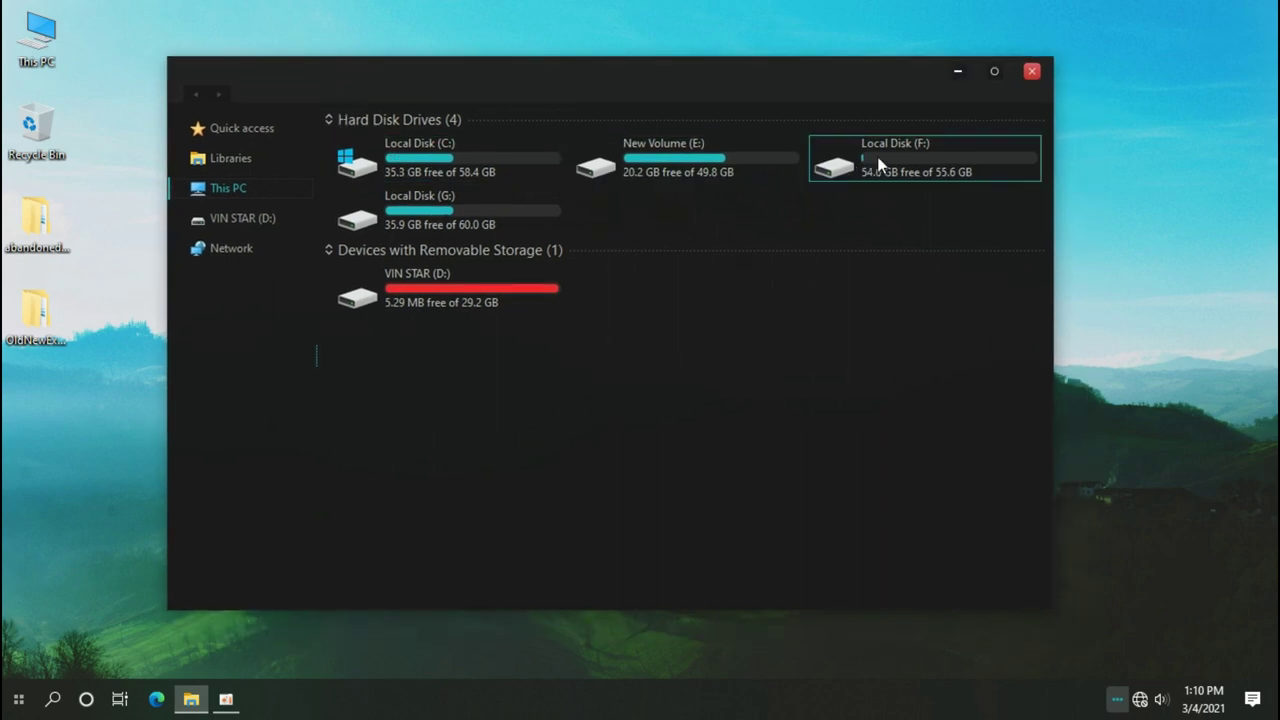
{"action": "left_click", "coordinate": [1036, 71]}
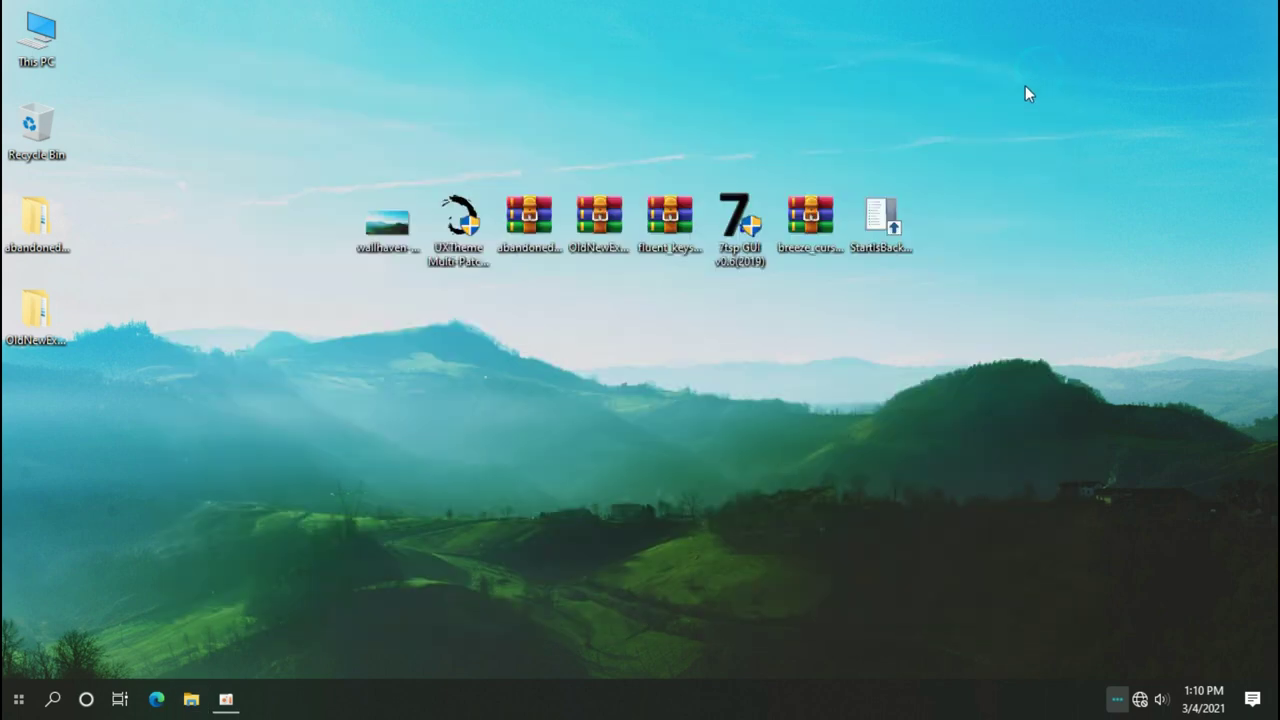
Step: Extract the fluent keys icon theme archive into its own folder on the desktop
{"action": "right_click", "coordinate": [676, 222]}
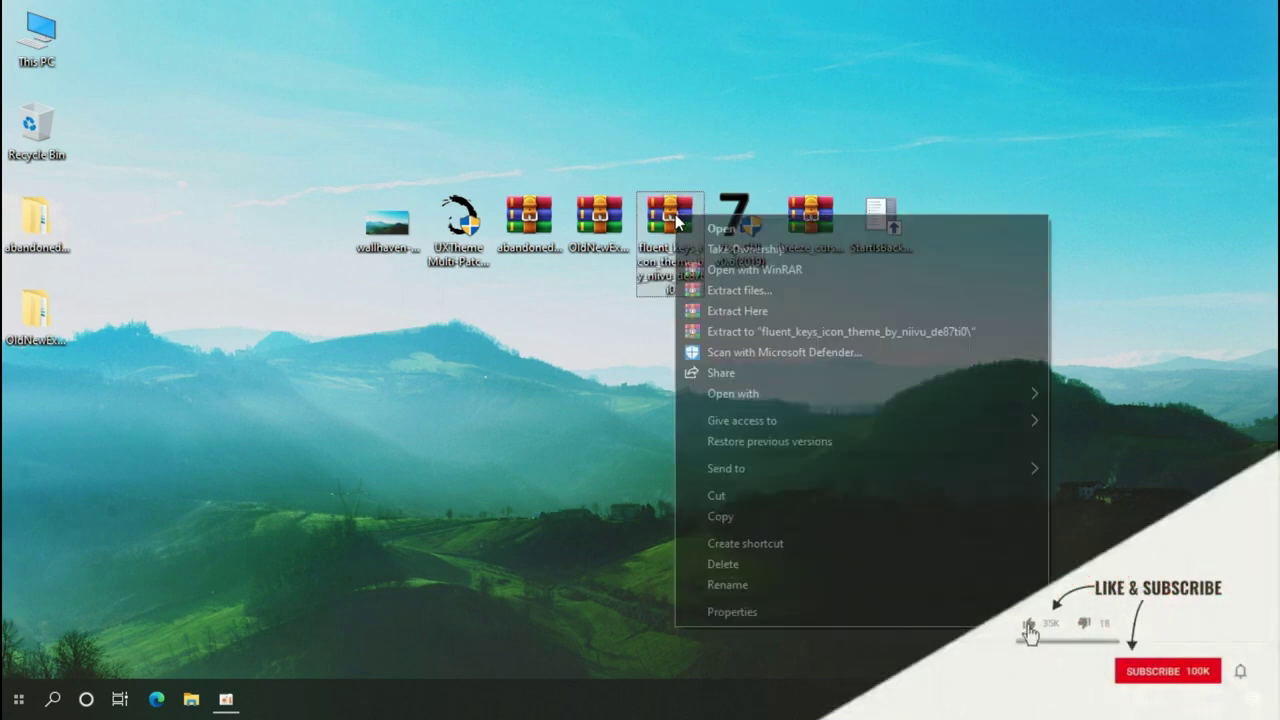
{"action": "left_click", "coordinate": [701, 287]}
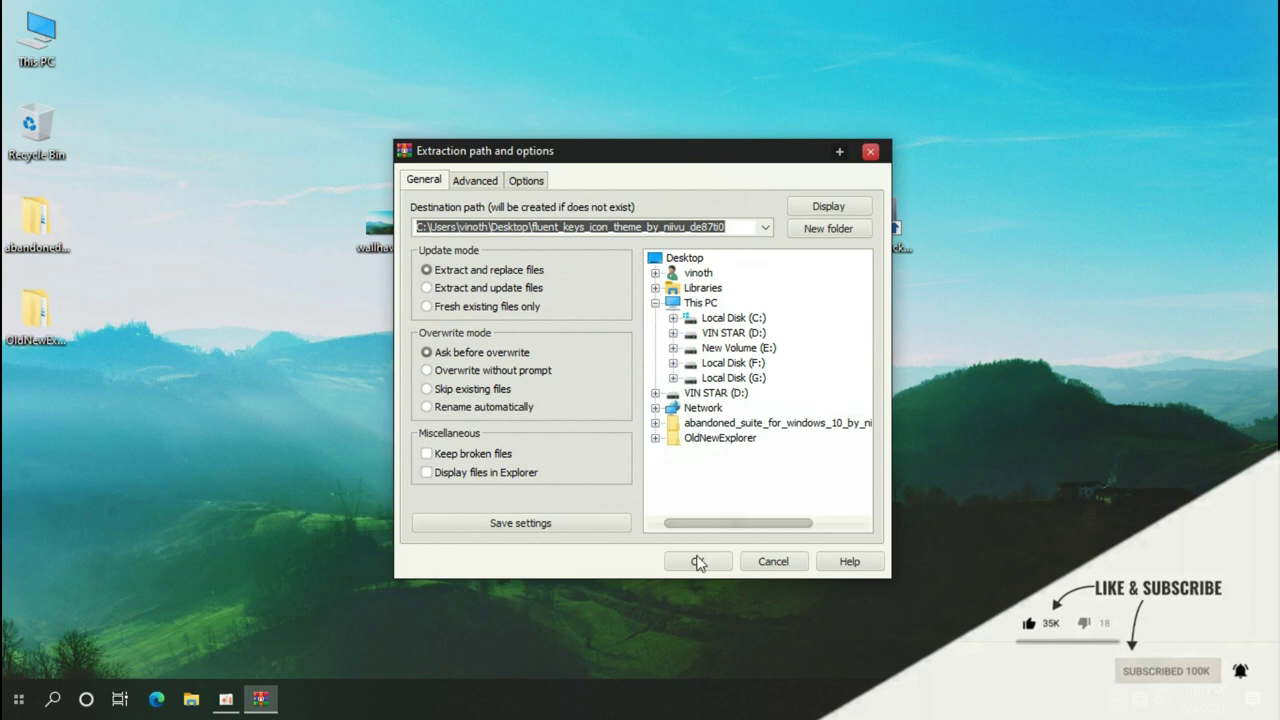
{"action": "left_click", "coordinate": [696, 560]}
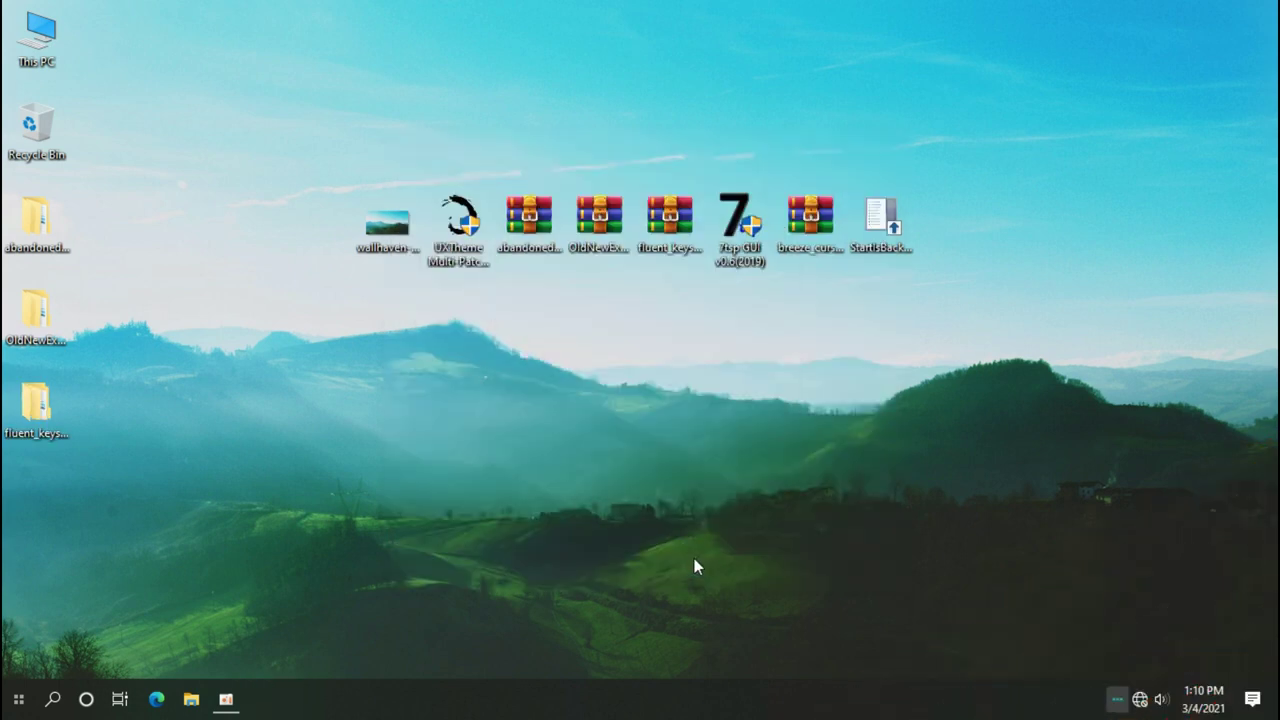
Step: Open the 7TSP 1903-20H2 folder inside Fluent Keys Icon Theme V1.1 in the extracted fluent keys icon theme folder
{"action": "left_click", "coordinate": [50, 413]}
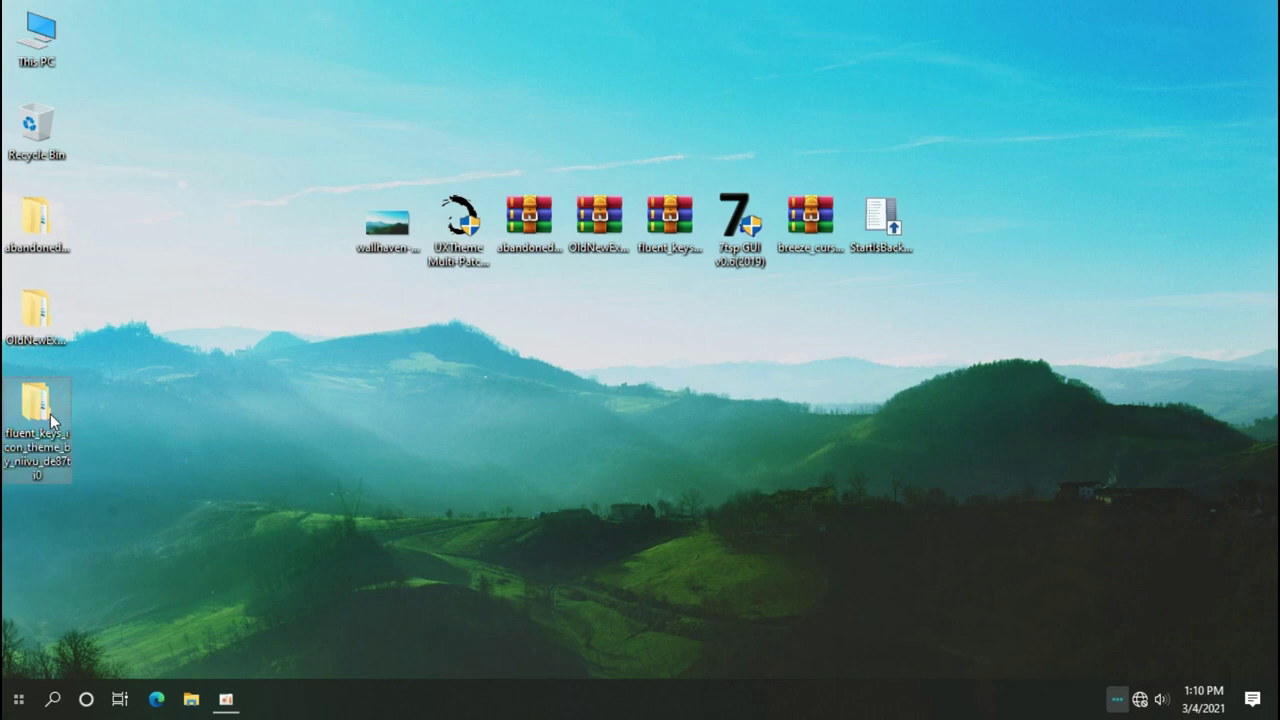
{"action": "double_click", "coordinate": [50, 413]}
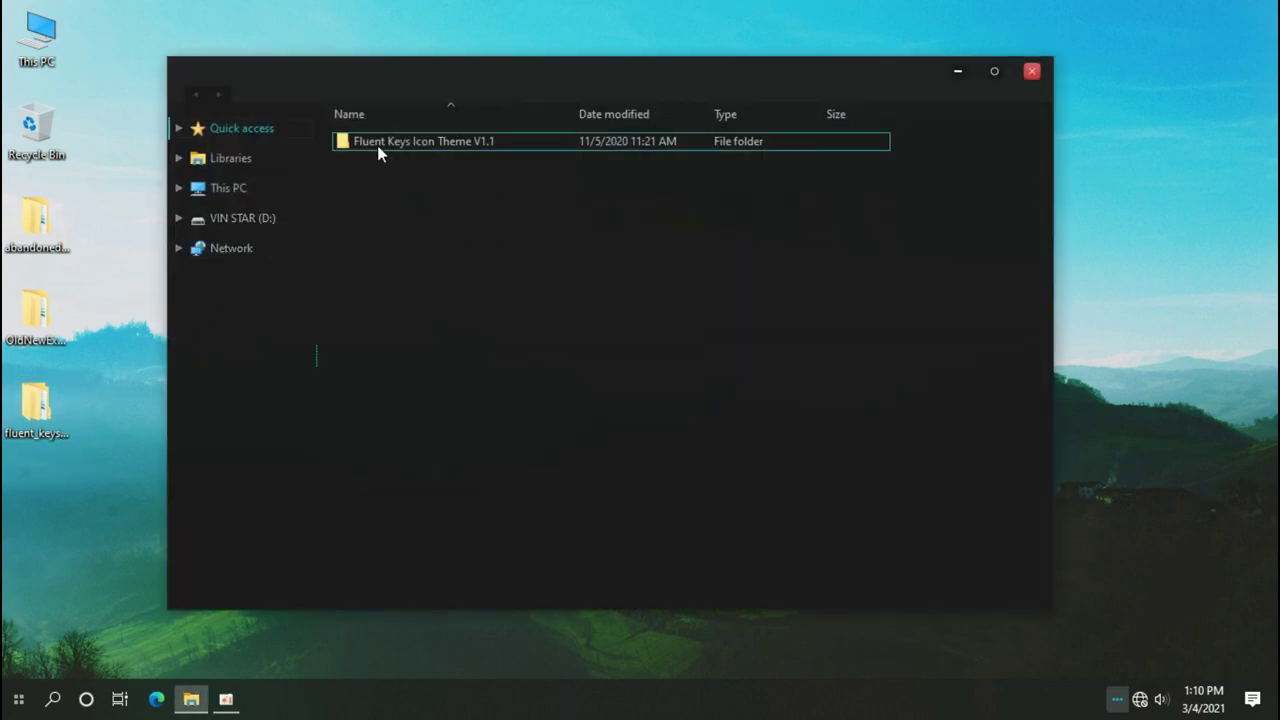
{"action": "left_click", "coordinate": [377, 145]}
{"action": "double_click", "coordinate": [413, 145]}
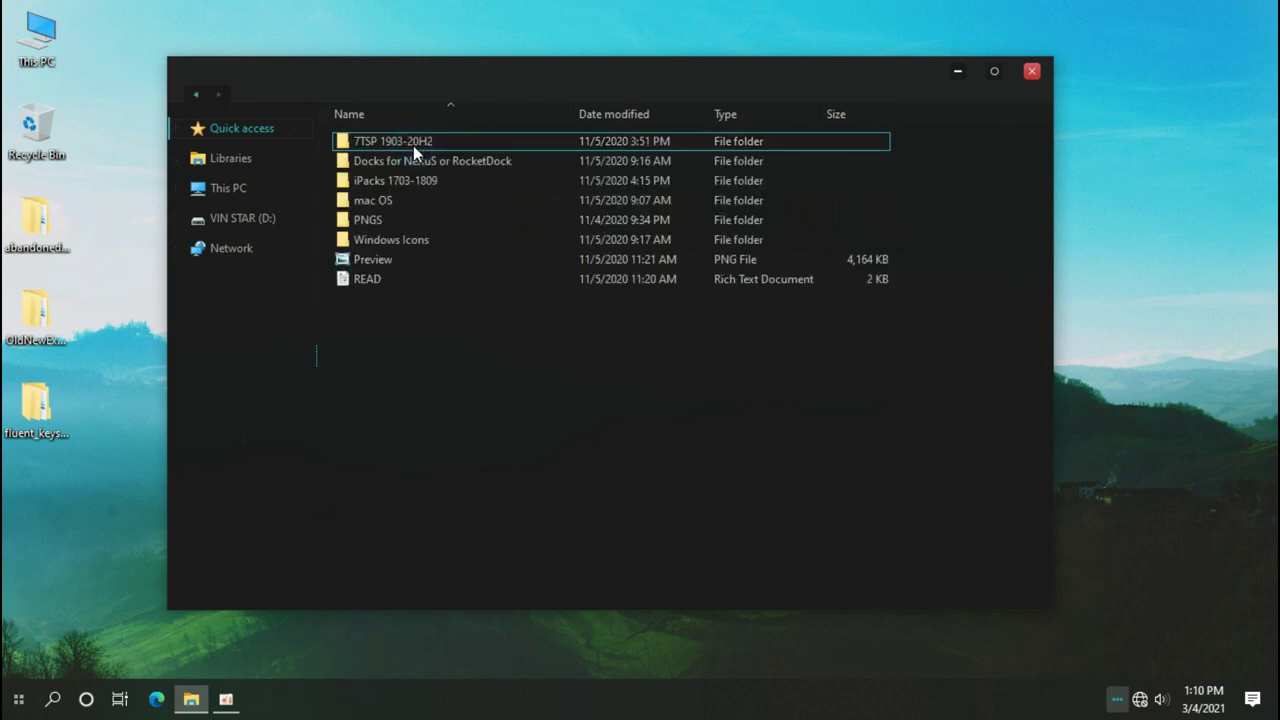
{"action": "double_click", "coordinate": [413, 145]}
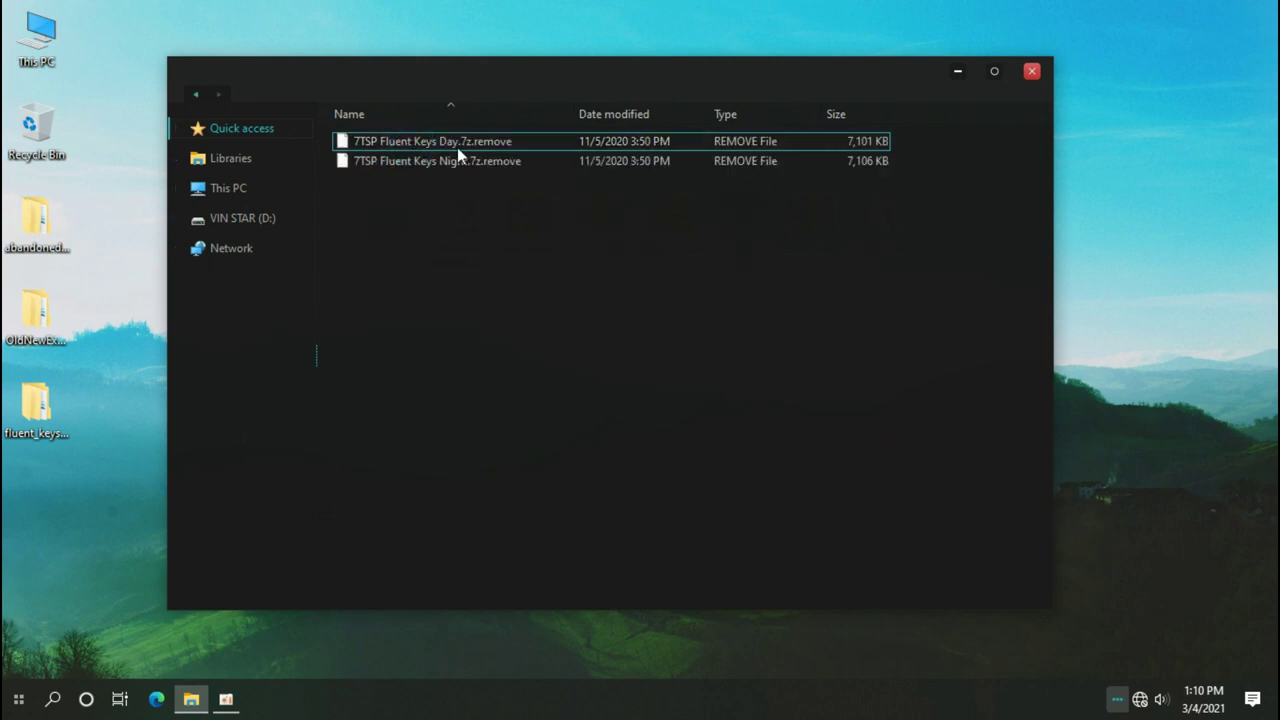
Step: Rename the Night pack file to 7TSP Fluent Keys Night.7z by removing the .remove extension, and close the folder window
{"action": "left_click", "coordinate": [444, 162]}
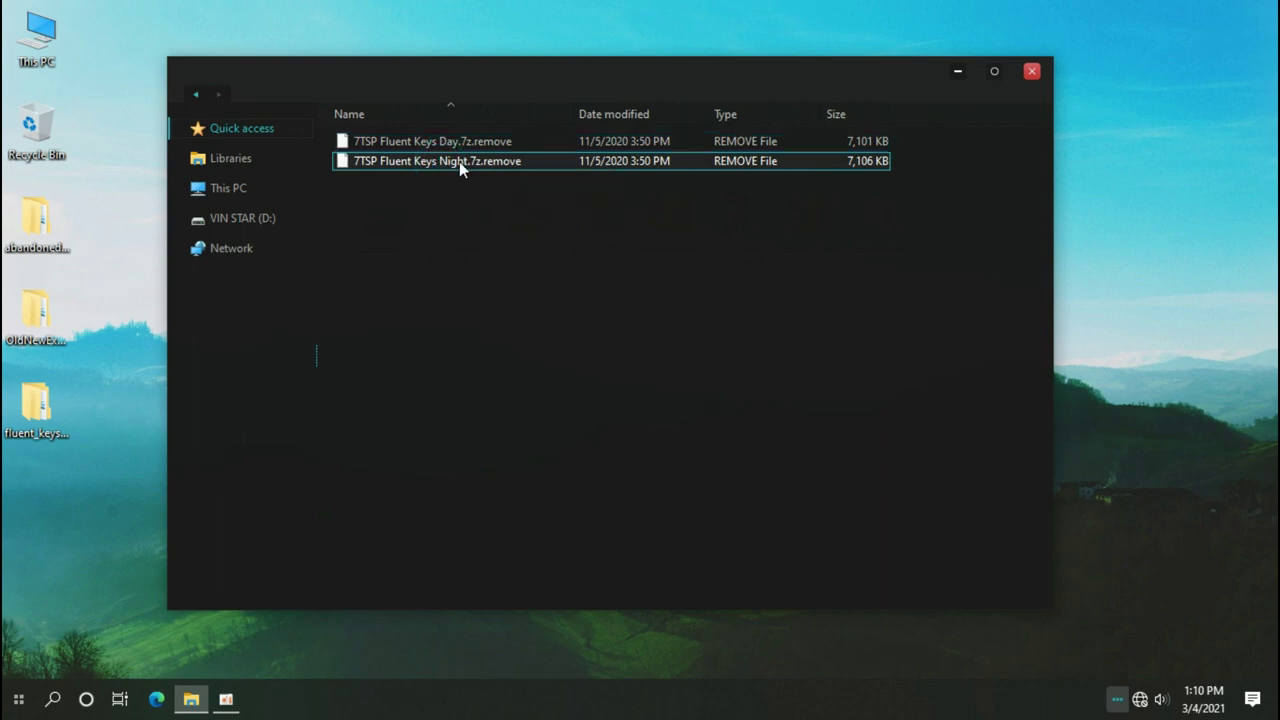
{"action": "right_click", "coordinate": [457, 161]}
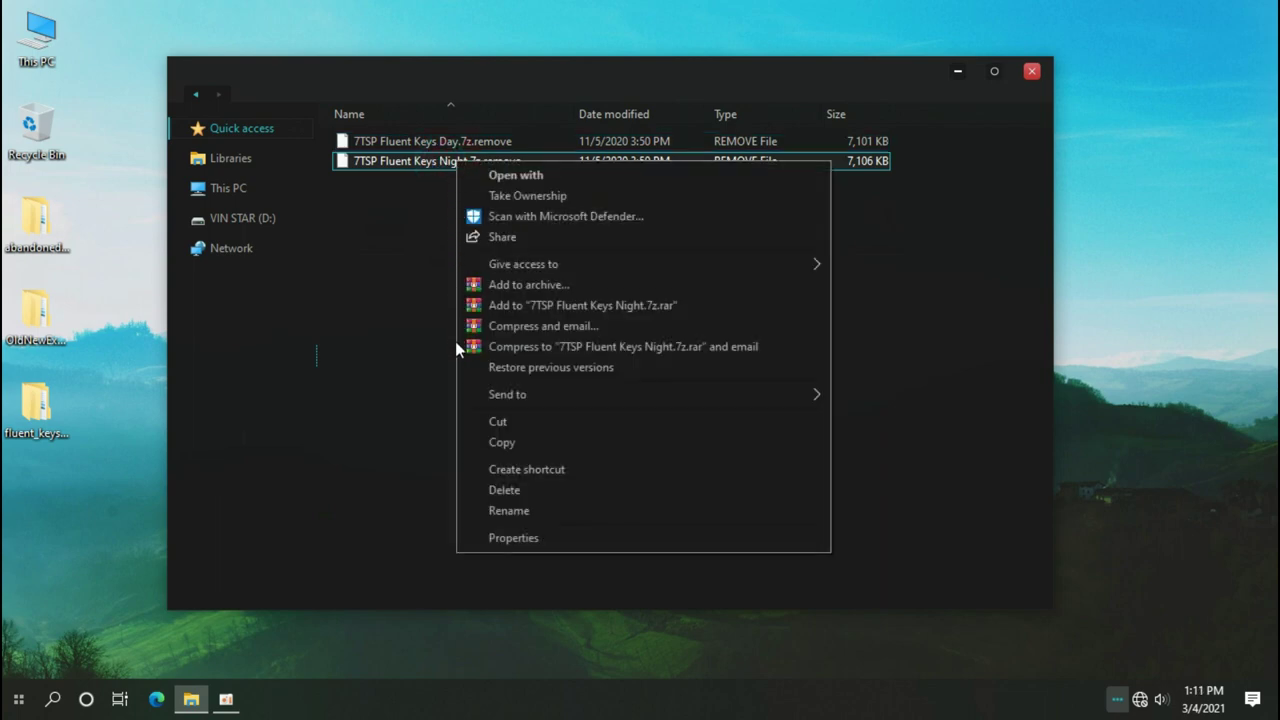
{"action": "left_click", "coordinate": [486, 510]}
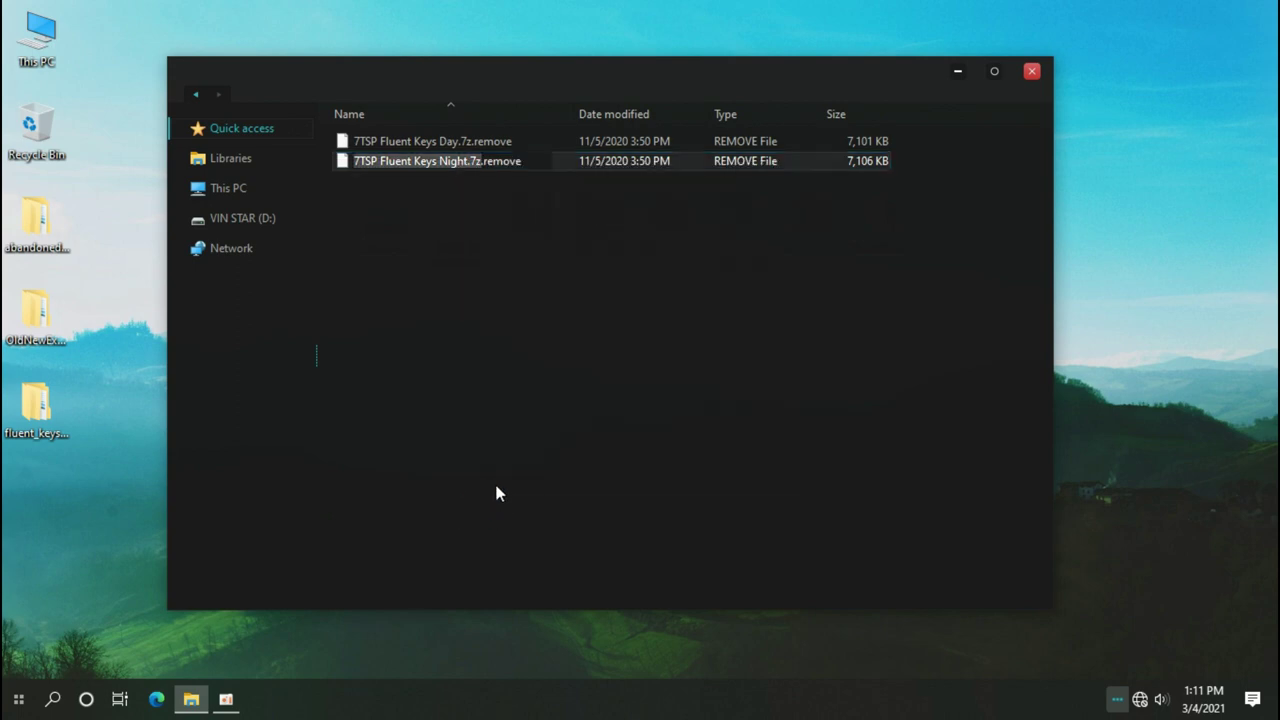
{"action": "key", "text": "Return"}
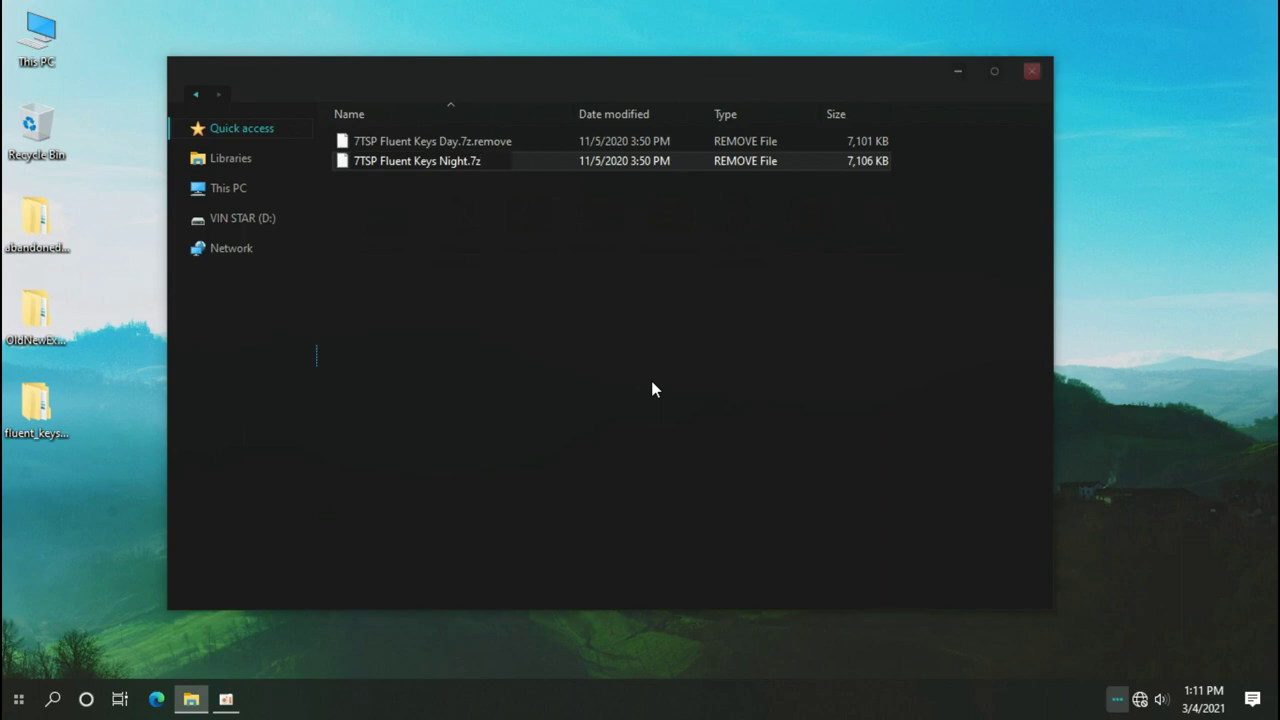
{"action": "left_click", "coordinate": [706, 359]}
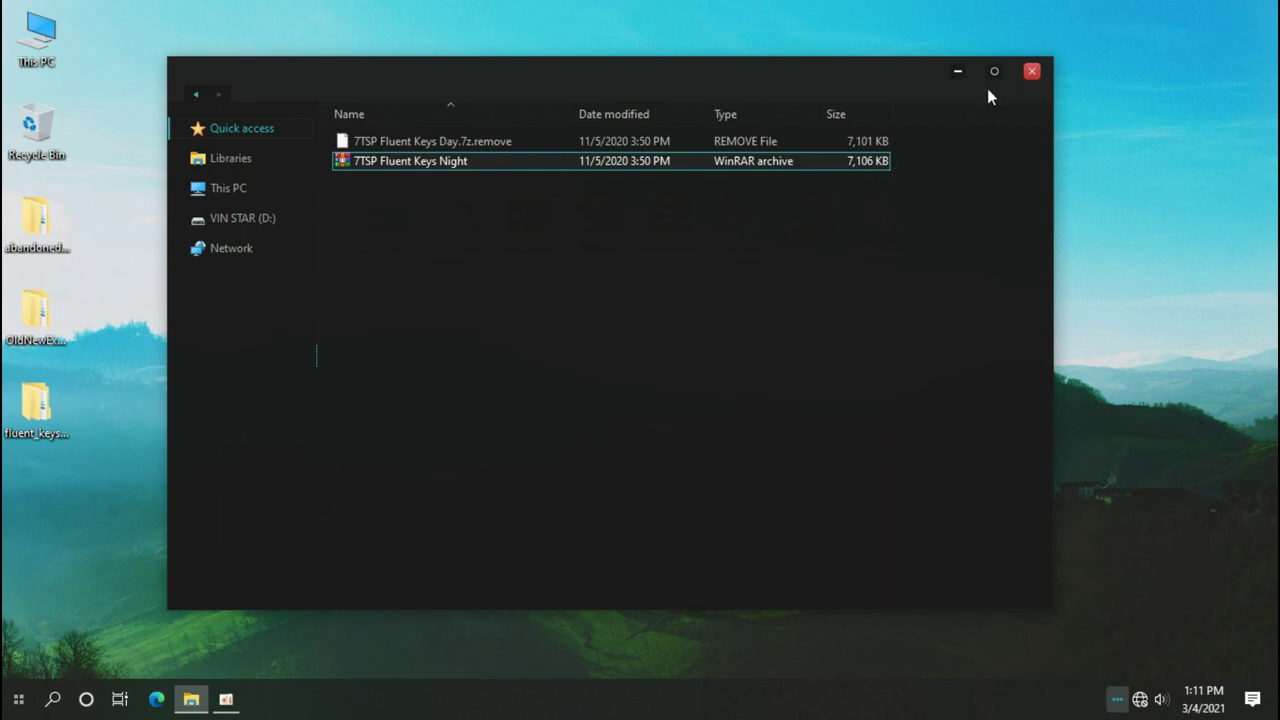
{"action": "left_click", "coordinate": [1031, 72]}
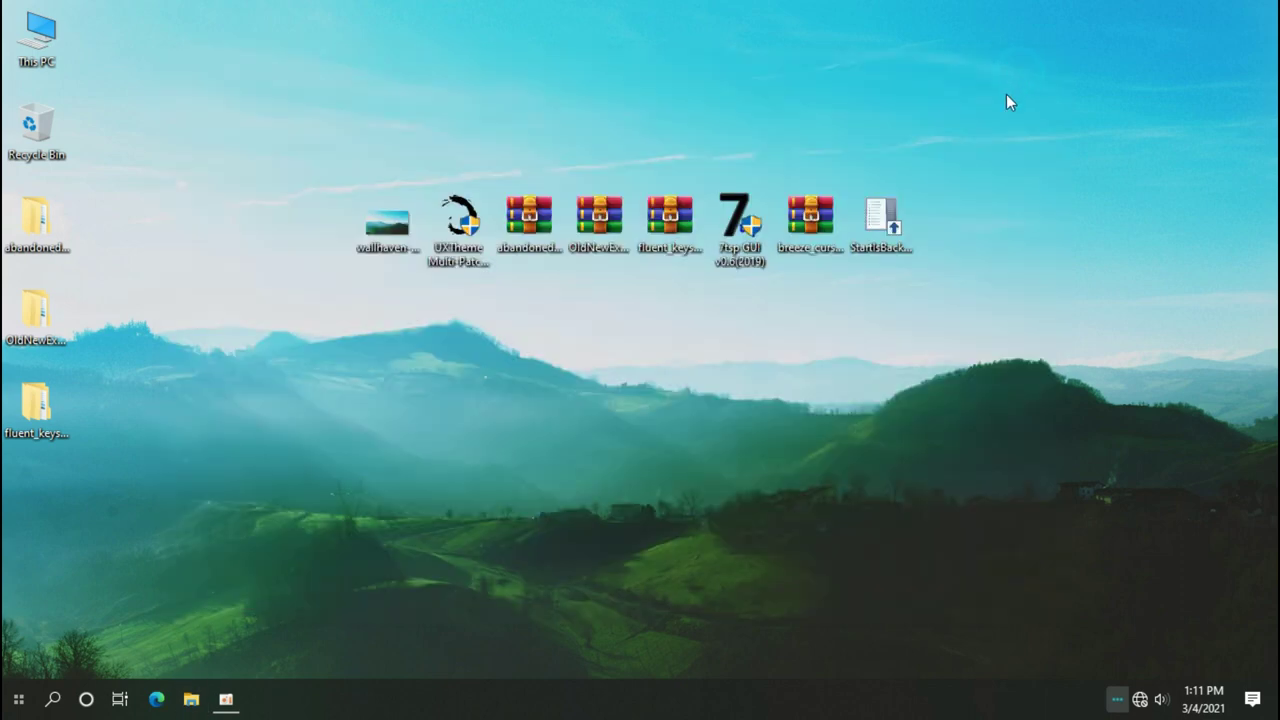
Step: Run 7tsp GUI and add 7TSP Fluent Keys Night from the icon theme's 7TSP 1903-20H2 folder as a custom pack
{"action": "double_click", "coordinate": [757, 209]}
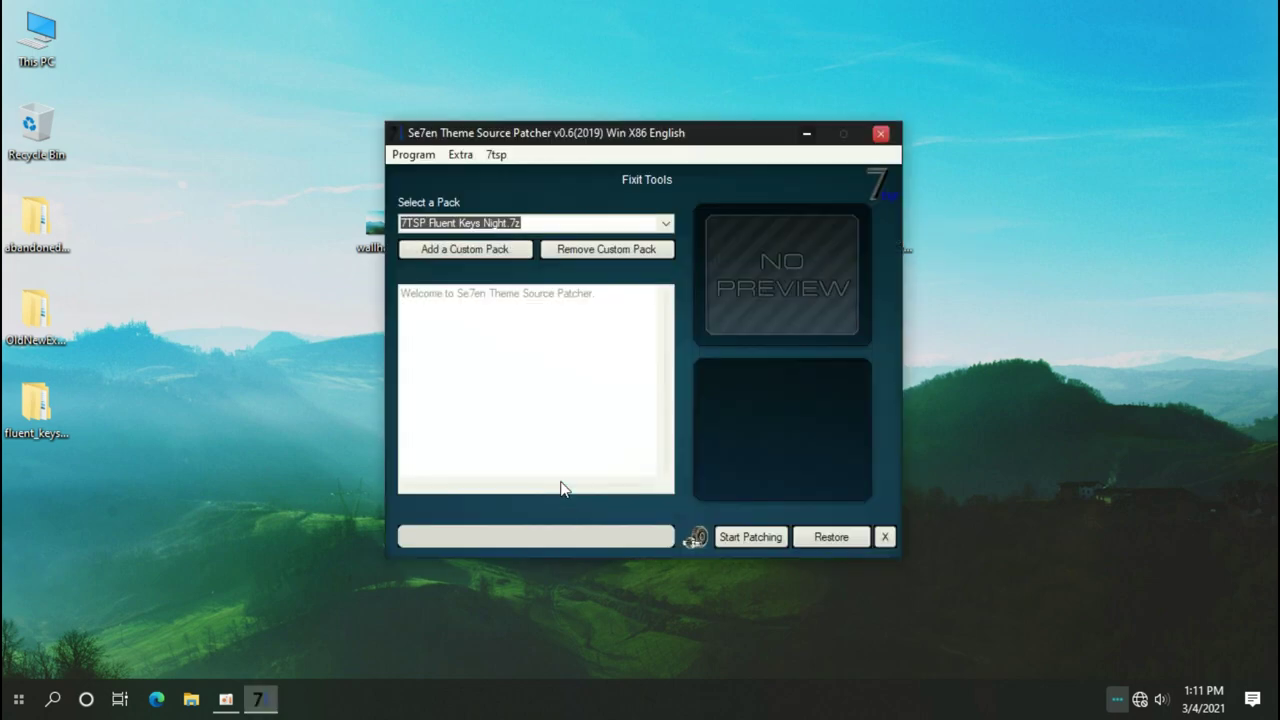
{"action": "left_click", "coordinate": [501, 256]}
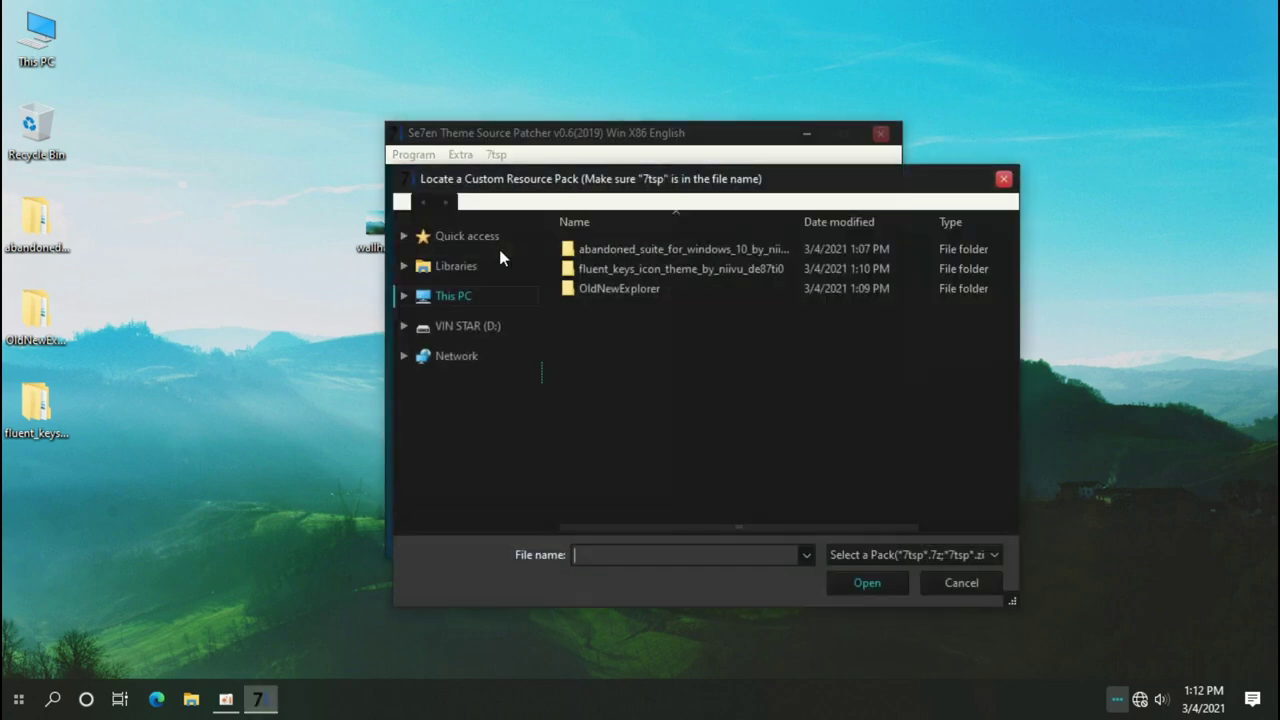
{"action": "left_click", "coordinate": [476, 244]}
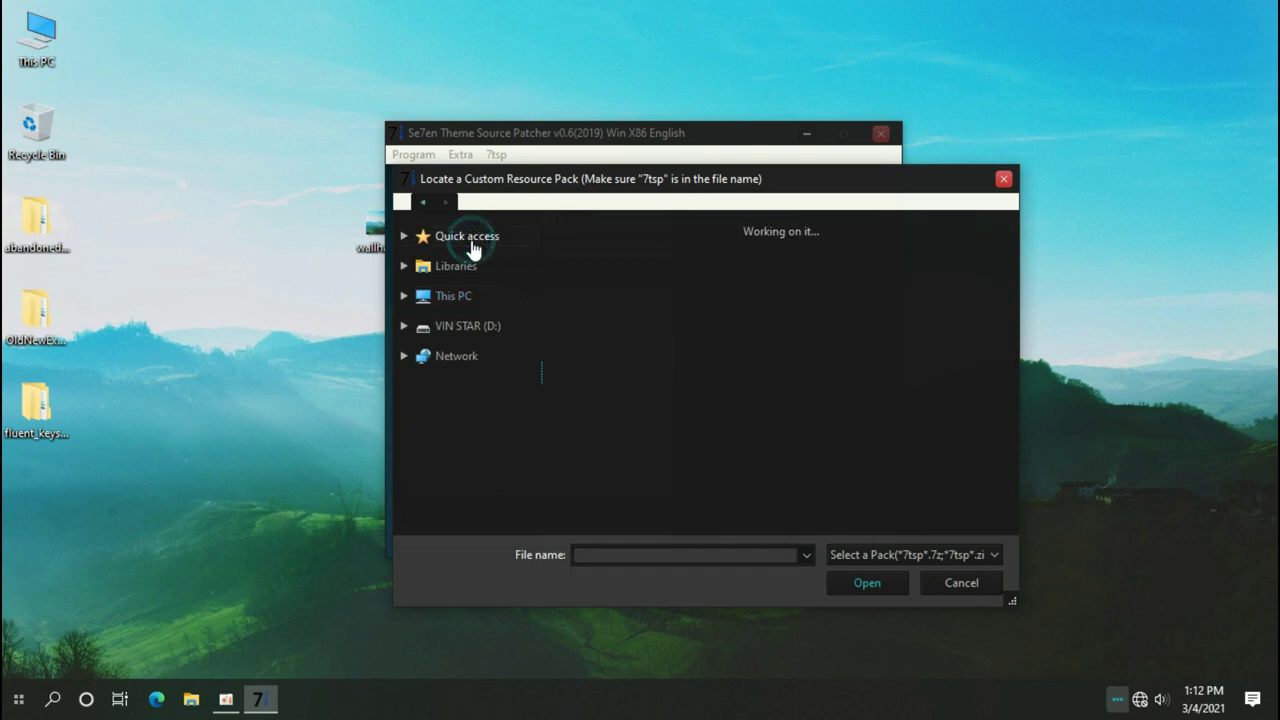
{"action": "left_click", "coordinate": [617, 392]}
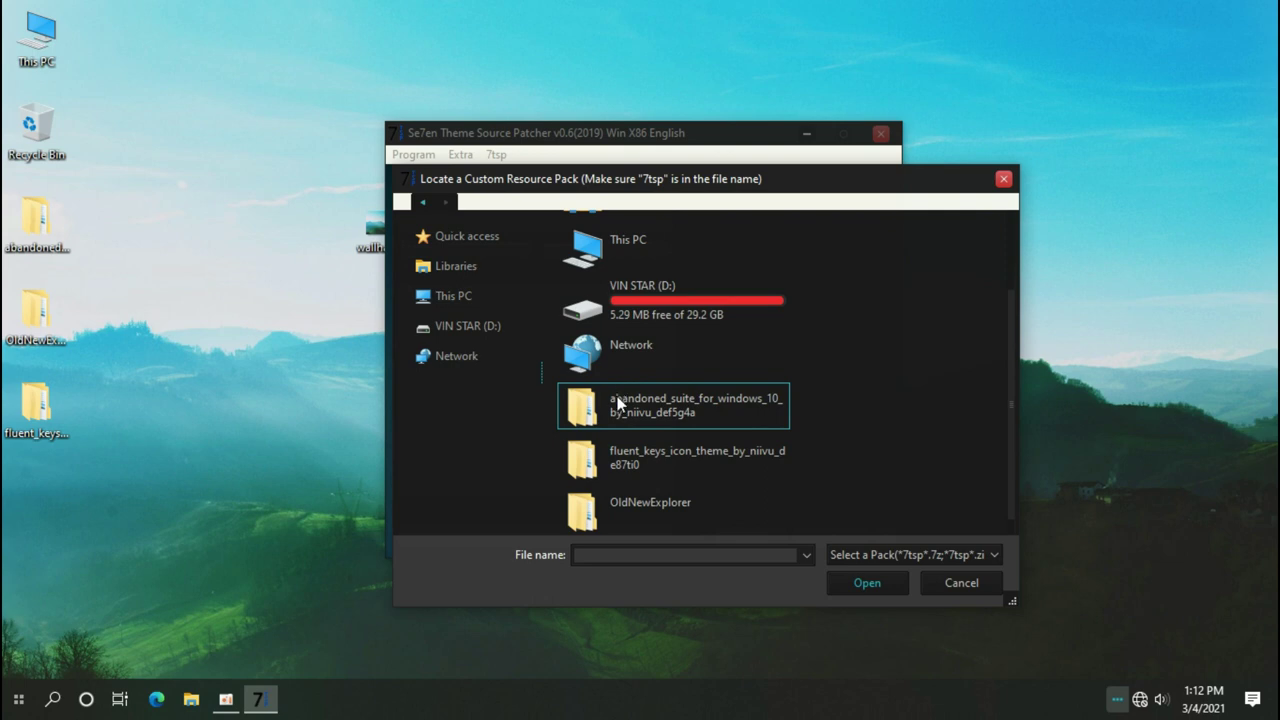
{"action": "double_click", "coordinate": [631, 455]}
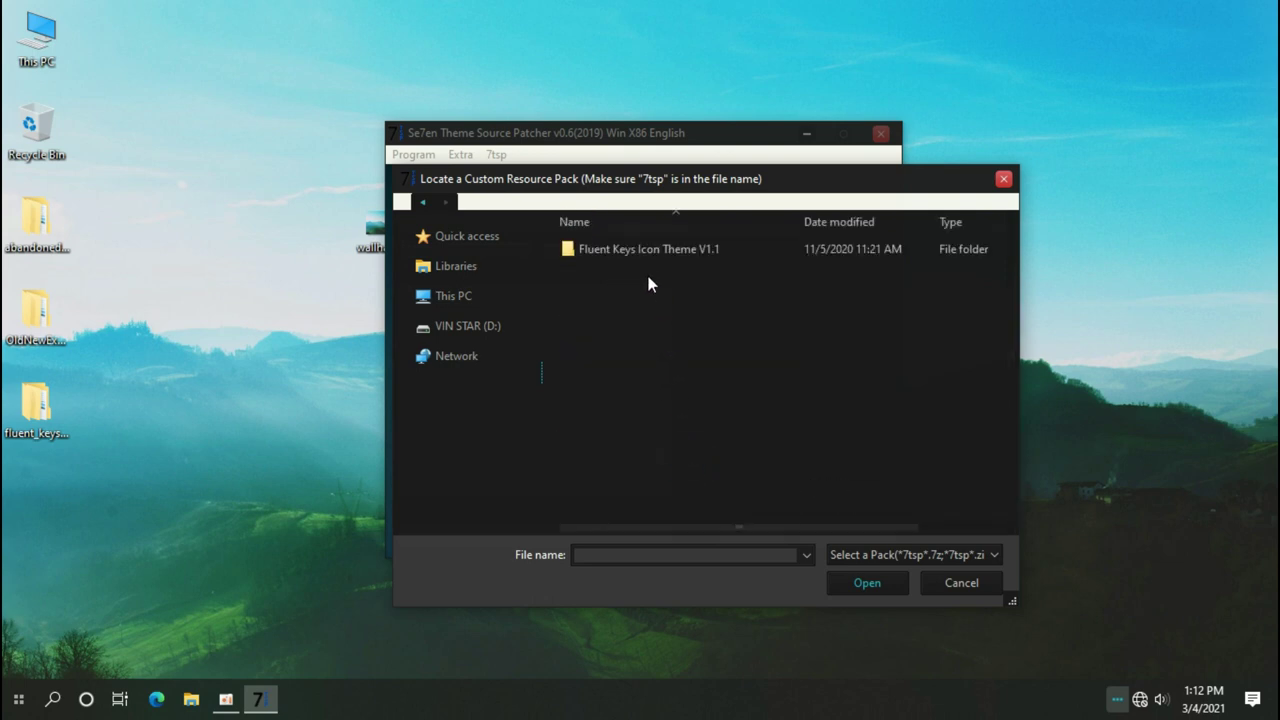
{"action": "double_click", "coordinate": [646, 250]}
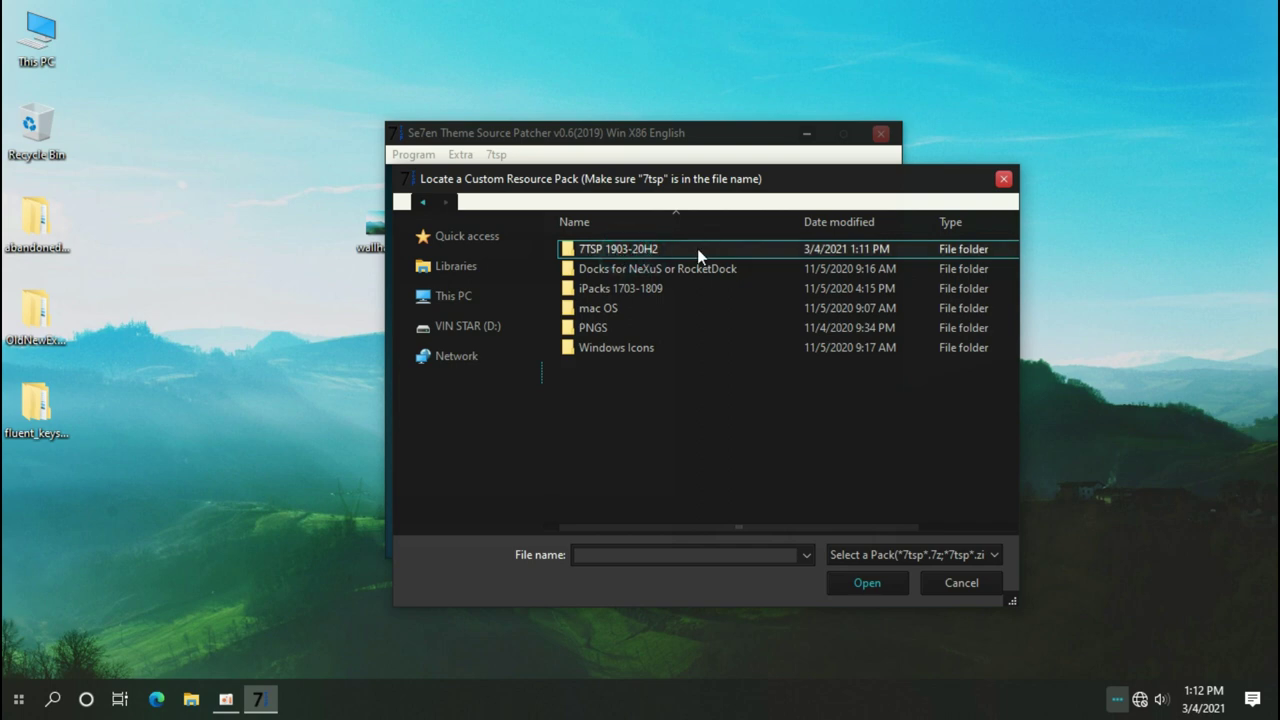
{"action": "double_click", "coordinate": [669, 250]}
{"action": "double_click", "coordinate": [703, 251]}
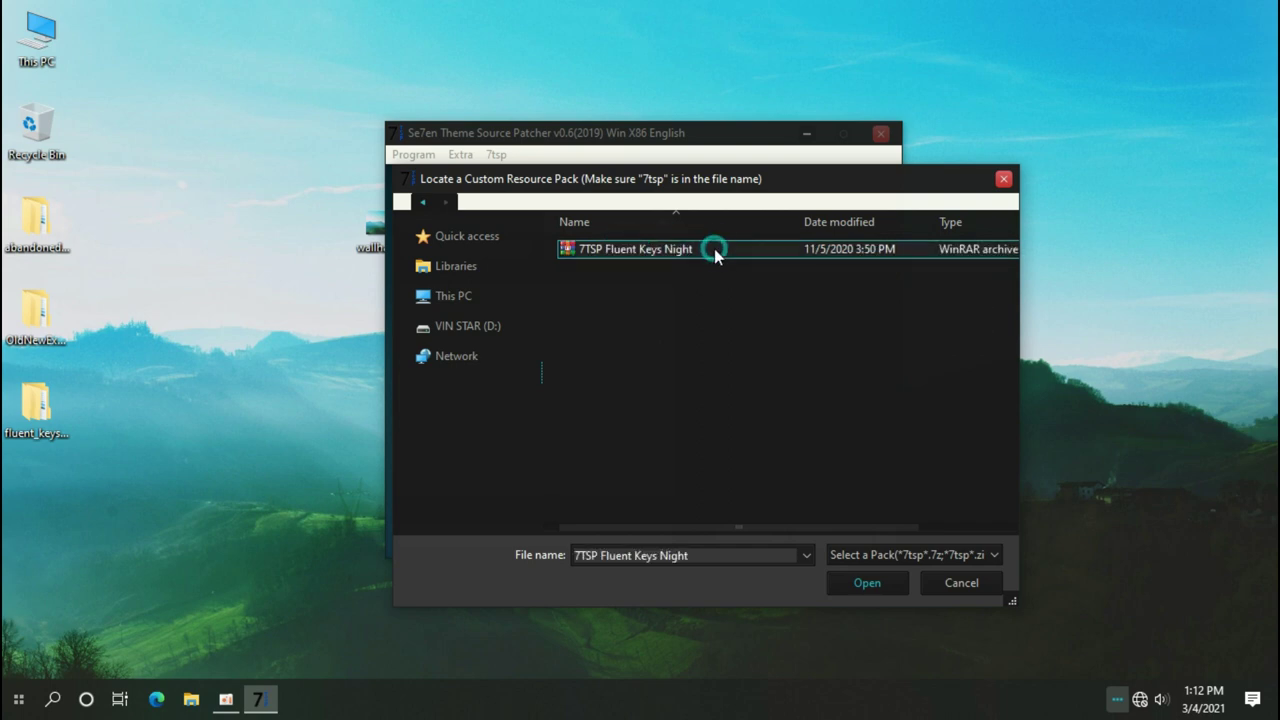
{"action": "left_click", "coordinate": [665, 416]}
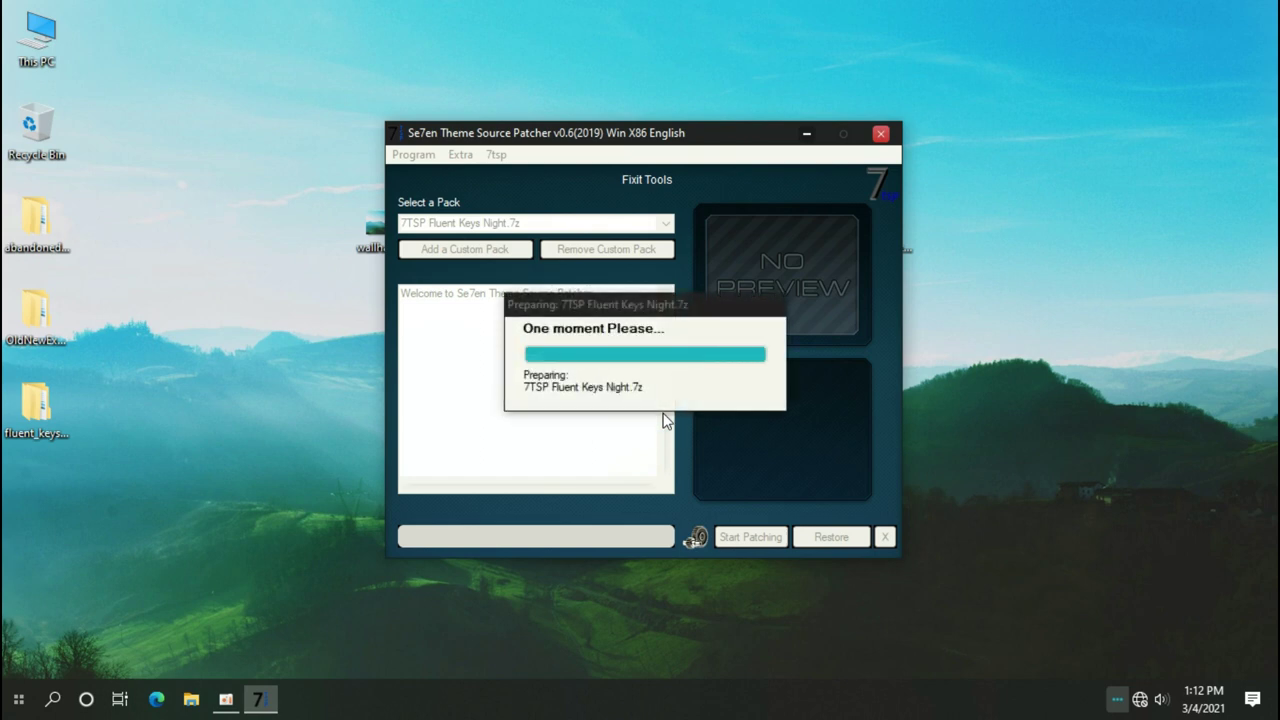
Step: Patch the system with the 7TSP Fluent Keys Night.7z pack and accept the Windows reboot
{"action": "left_click", "coordinate": [745, 540]}
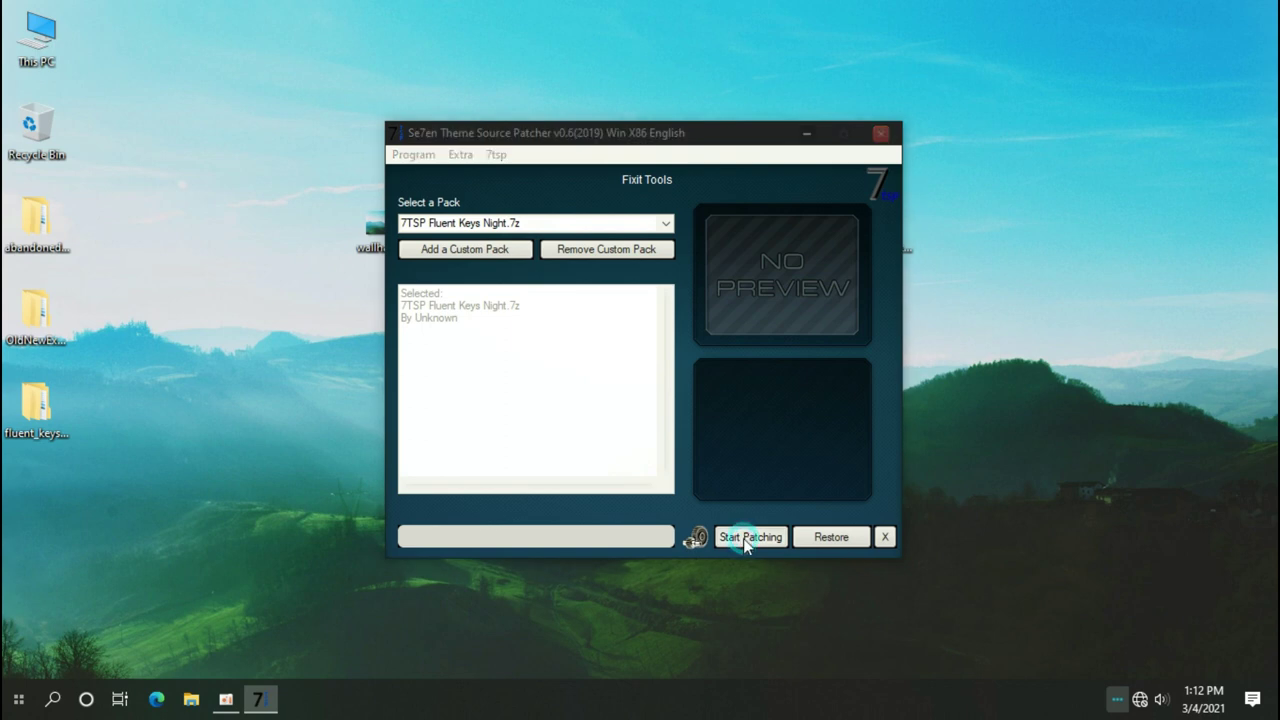
{"action": "left_click", "coordinate": [640, 446]}
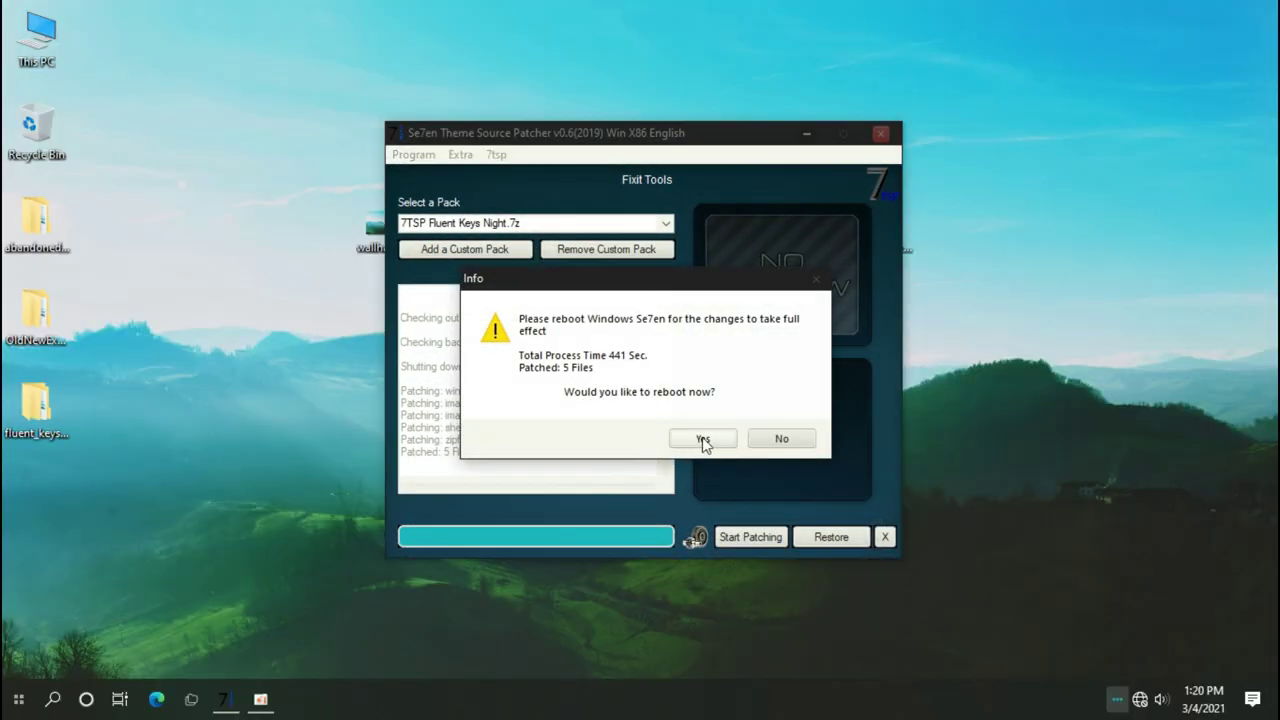
{"action": "left_click", "coordinate": [701, 441]}
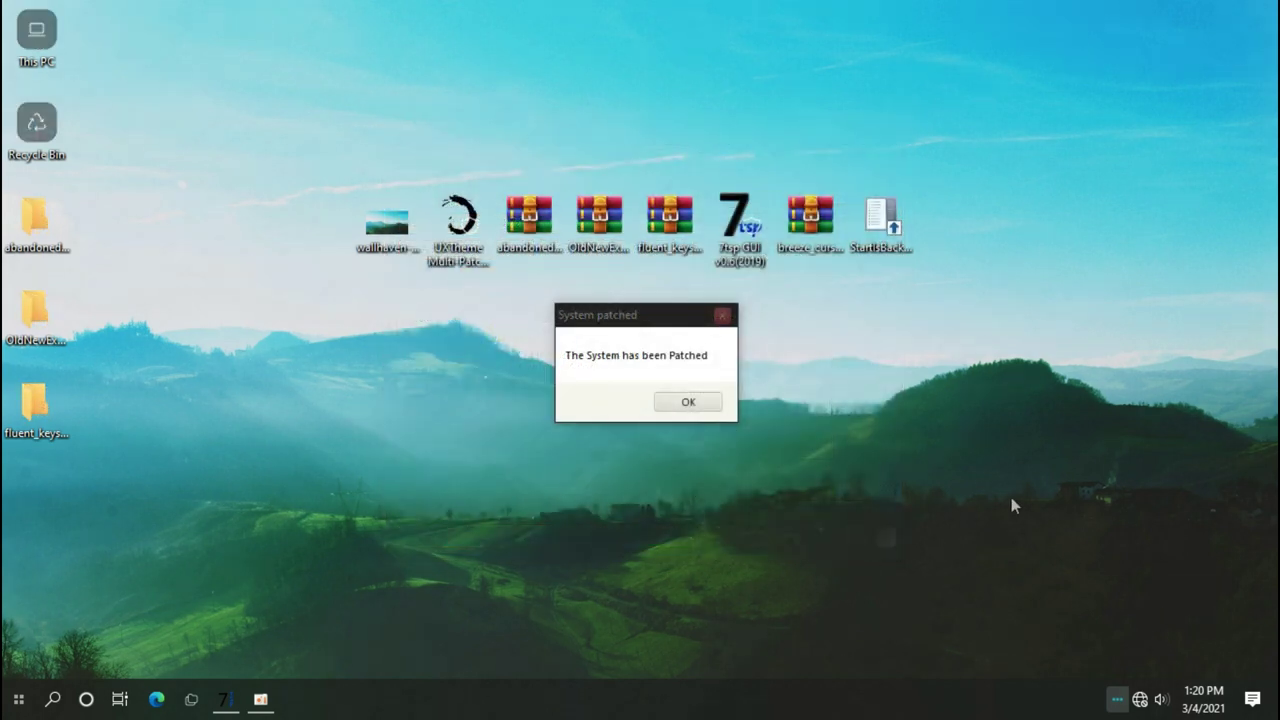
{"action": "left_click", "coordinate": [700, 402]}
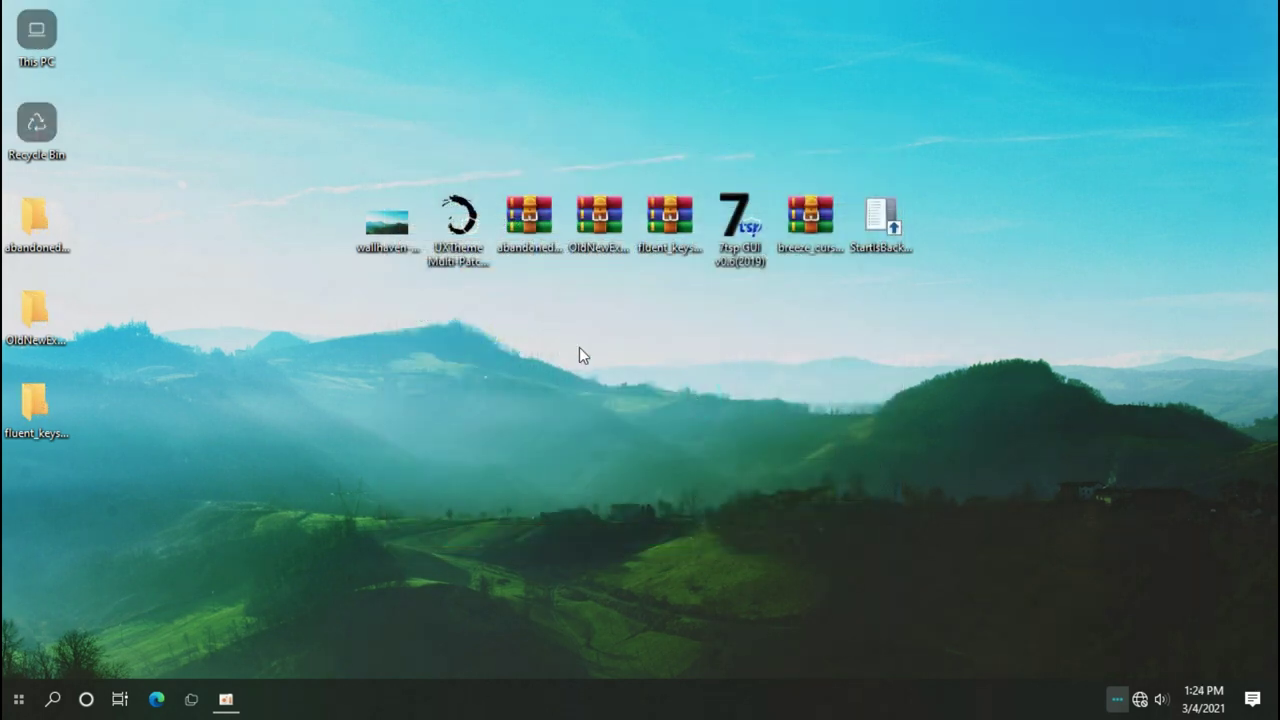
Step: Open This PC and check the new icons of the Libraries and the drives
{"action": "double_click", "coordinate": [38, 58]}
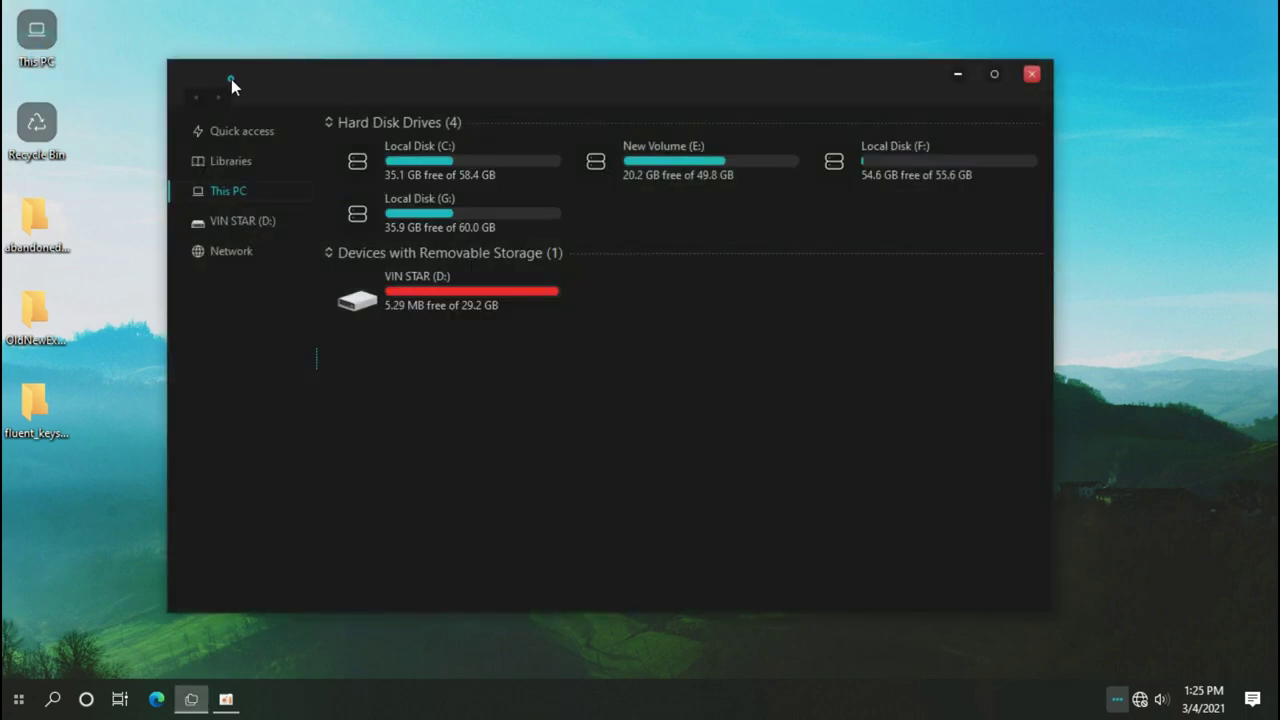
{"action": "left_click", "coordinate": [218, 153]}
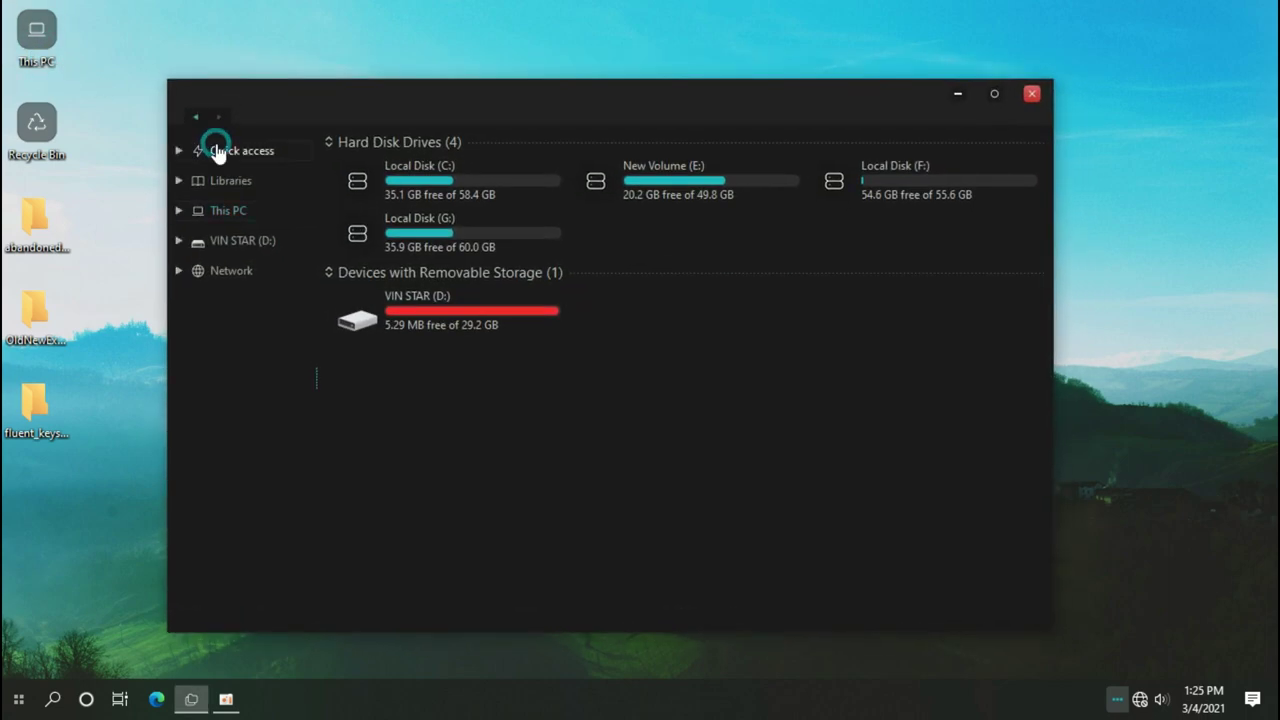
{"action": "left_click", "coordinate": [225, 181]}
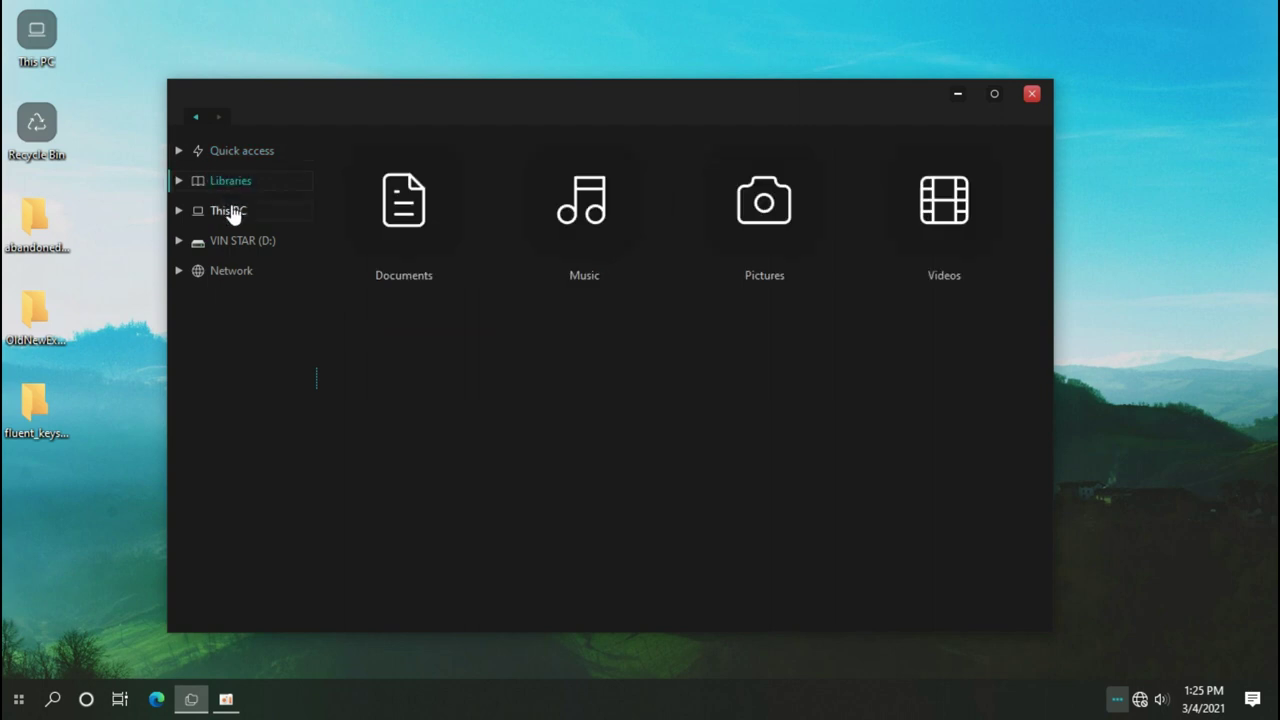
{"action": "left_click", "coordinate": [231, 212]}
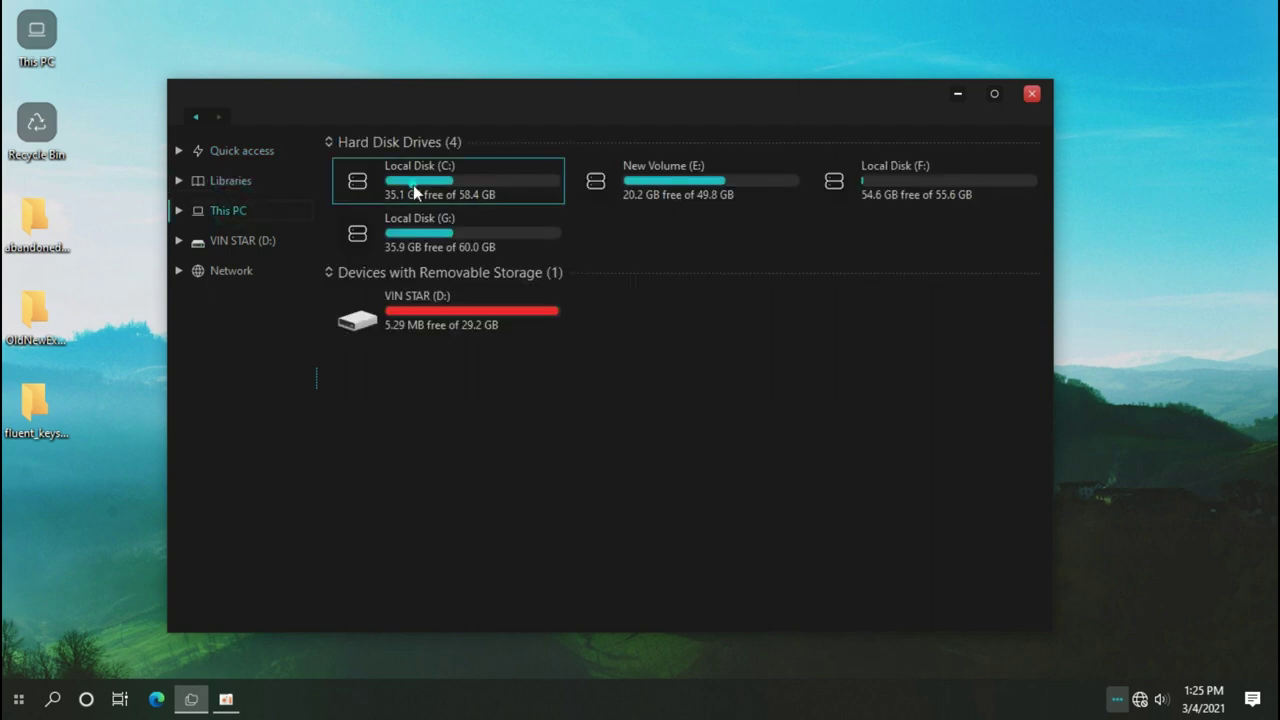
{"action": "left_click", "coordinate": [612, 189]}
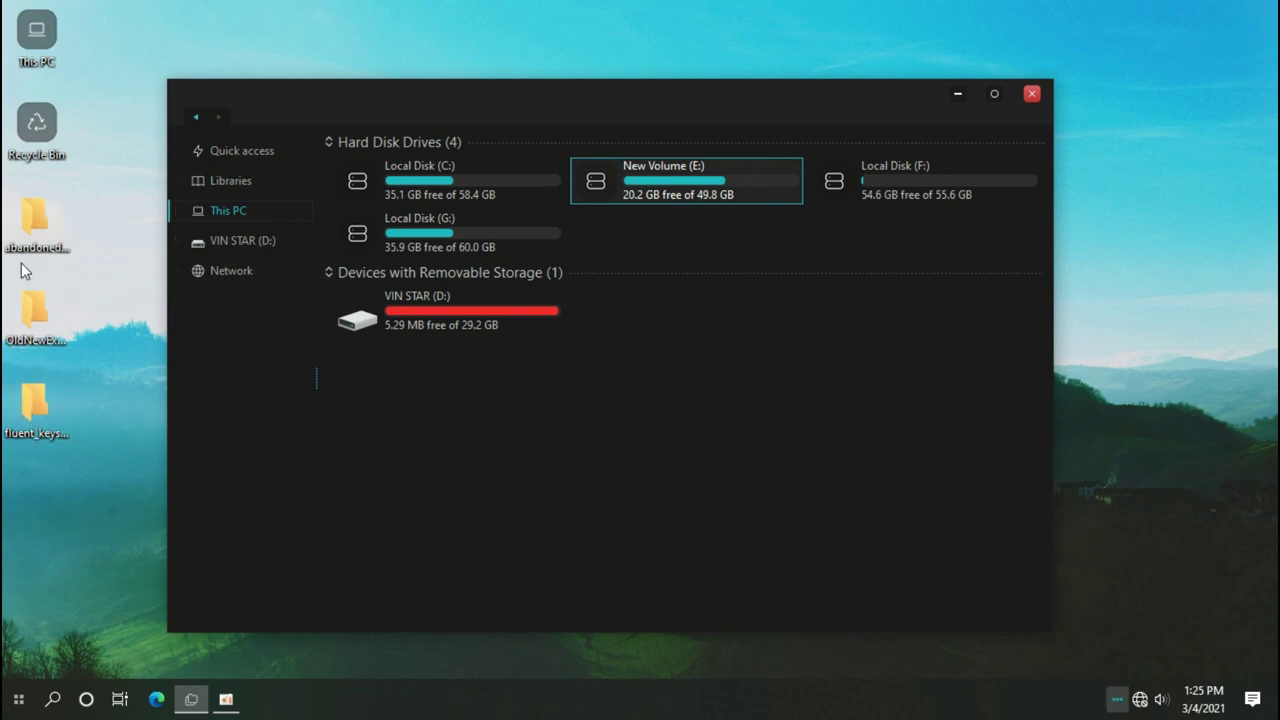
Step: Turn off "Show thumbnails instead of icons" in the system's visual effects performance options, and close the system windows
{"action": "right_click", "coordinate": [339, 440]}
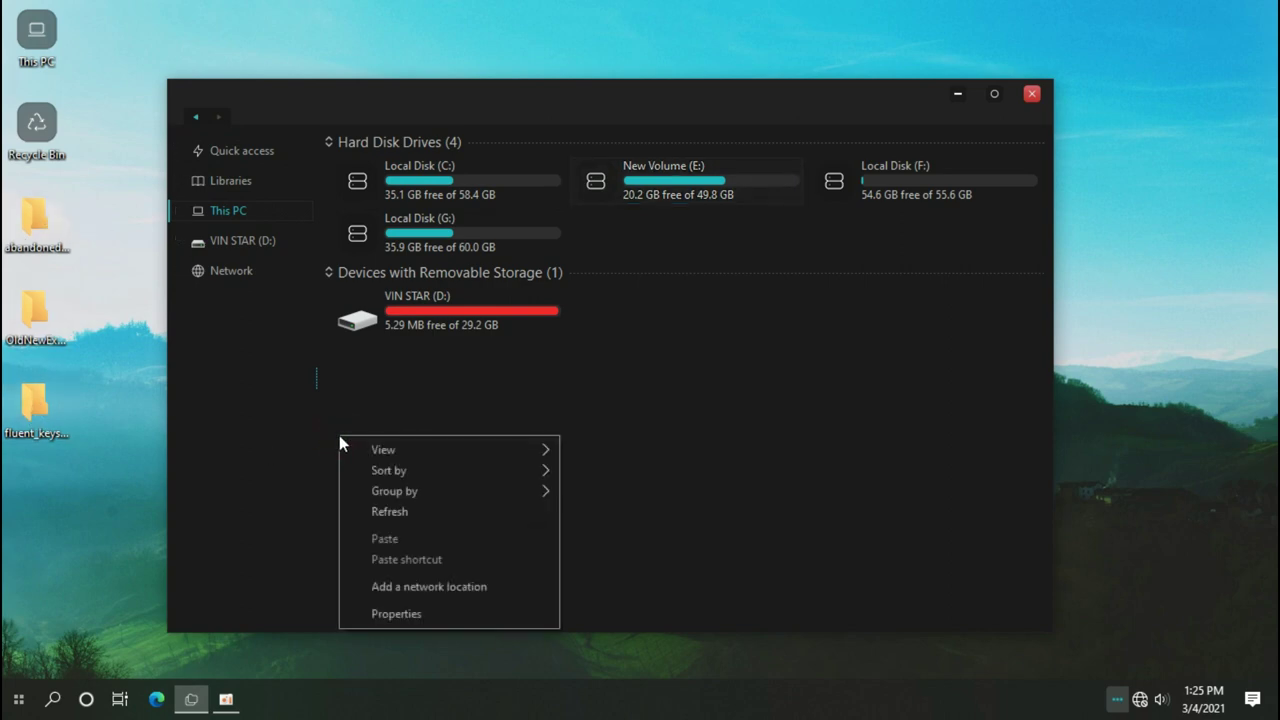
{"action": "left_click", "coordinate": [389, 614]}
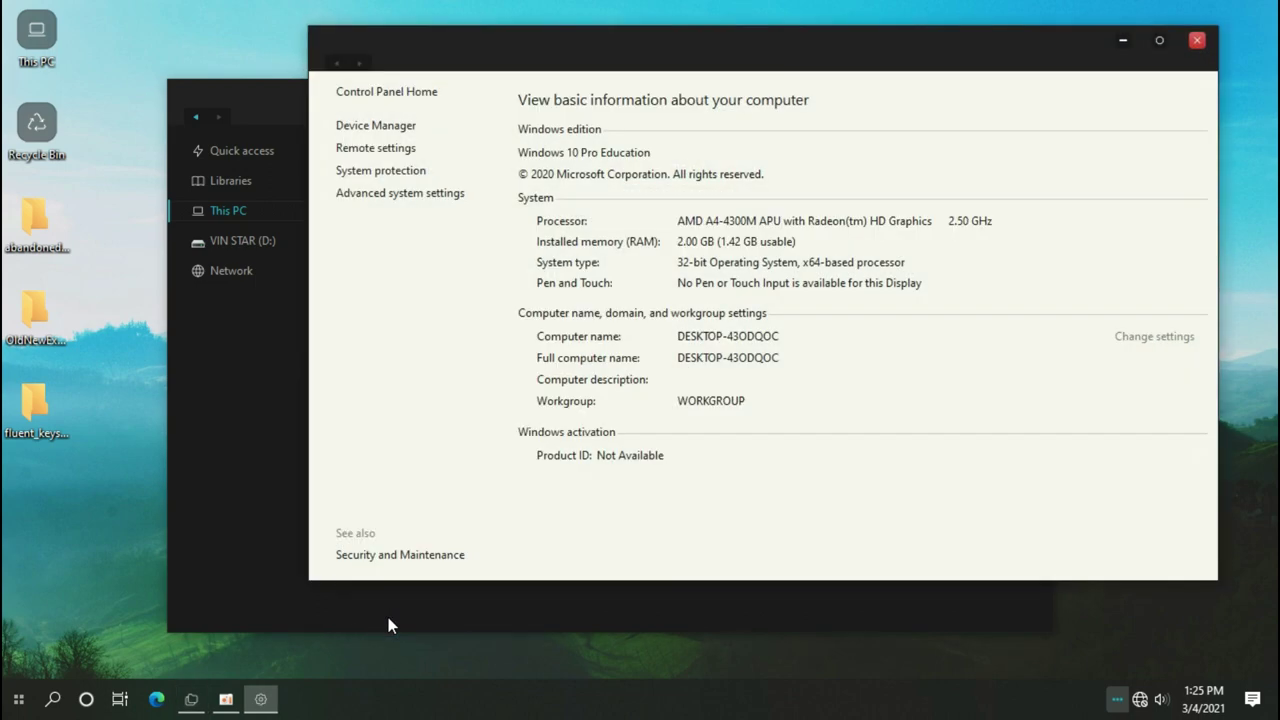
{"action": "left_click", "coordinate": [420, 205]}
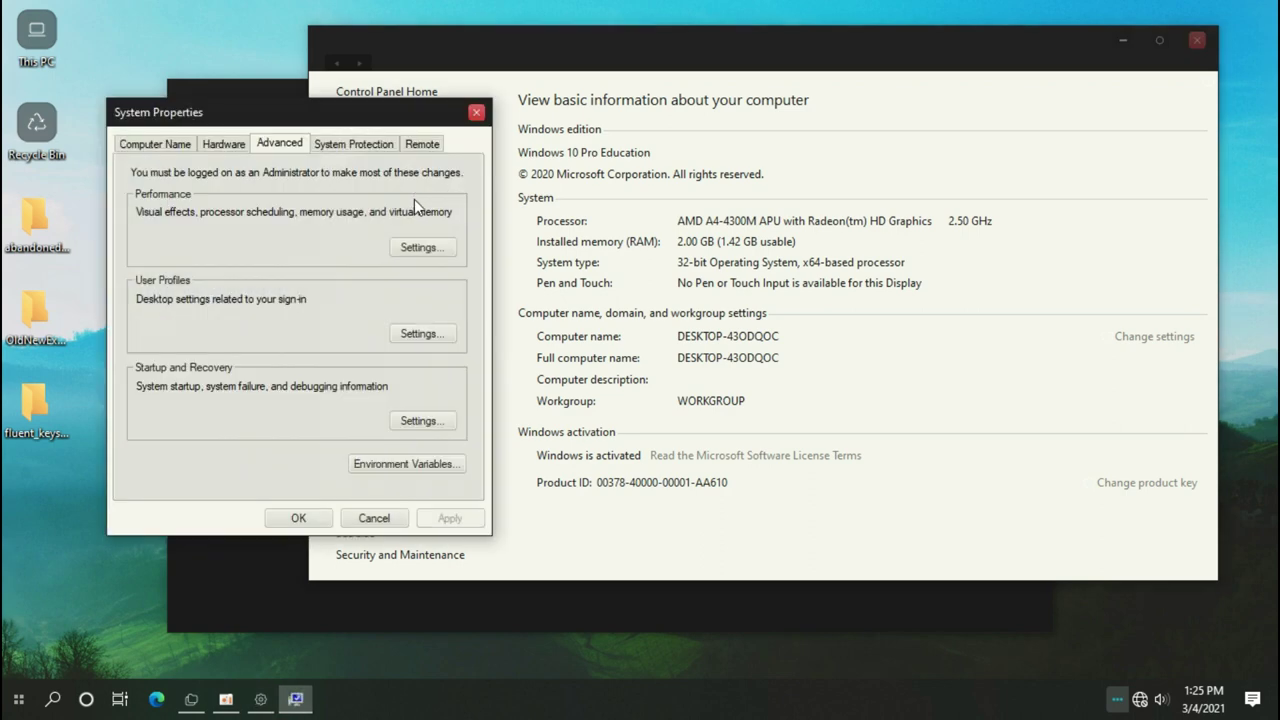
{"action": "left_click", "coordinate": [405, 254]}
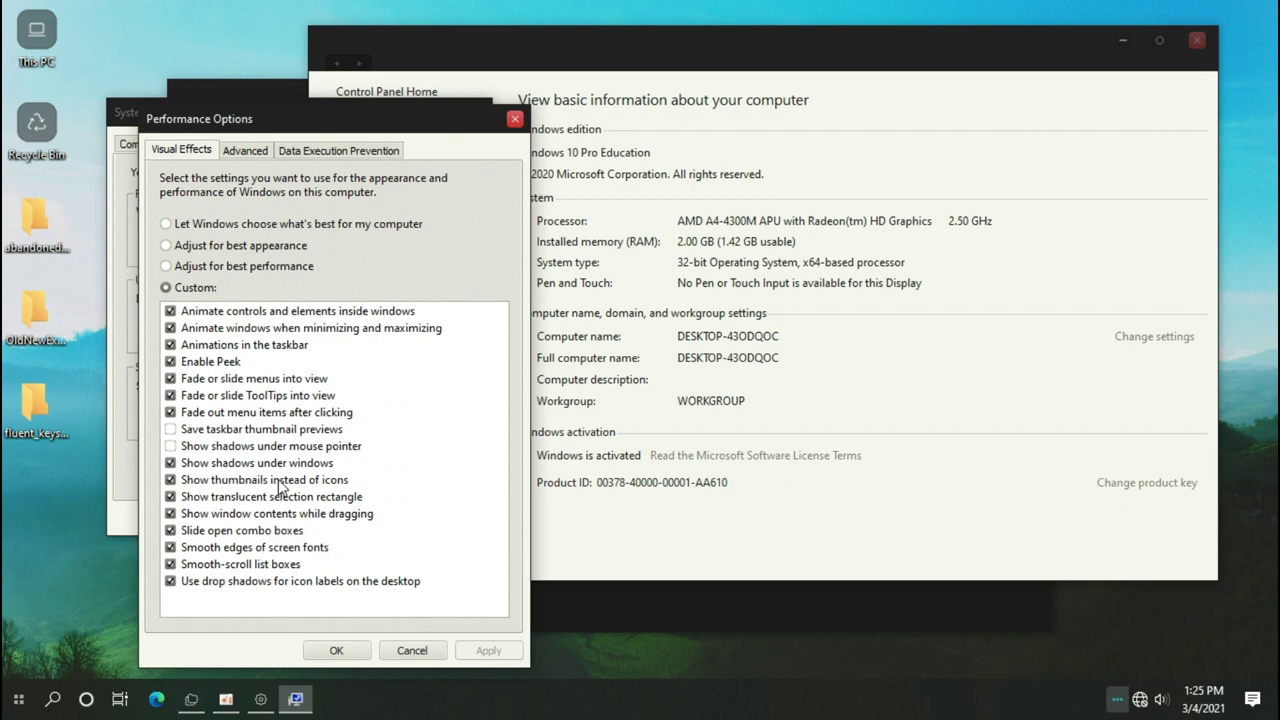
{"action": "left_click", "coordinate": [170, 482]}
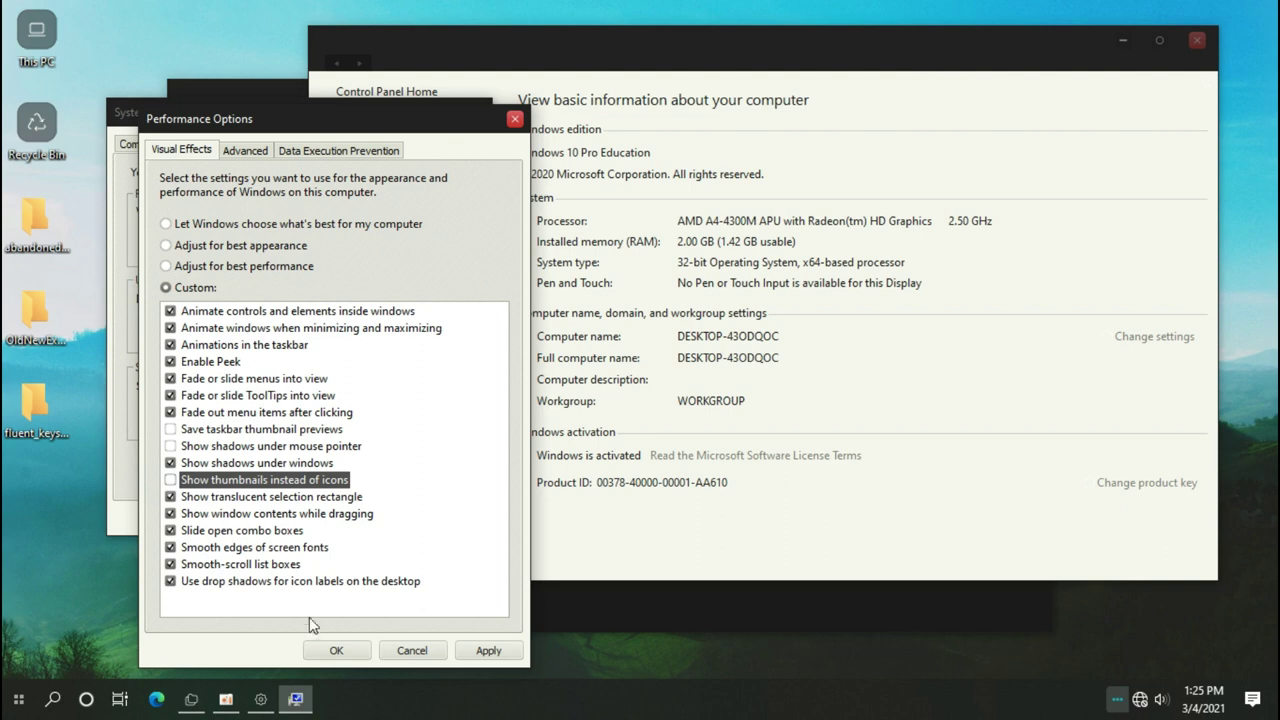
{"action": "left_click", "coordinate": [331, 651]}
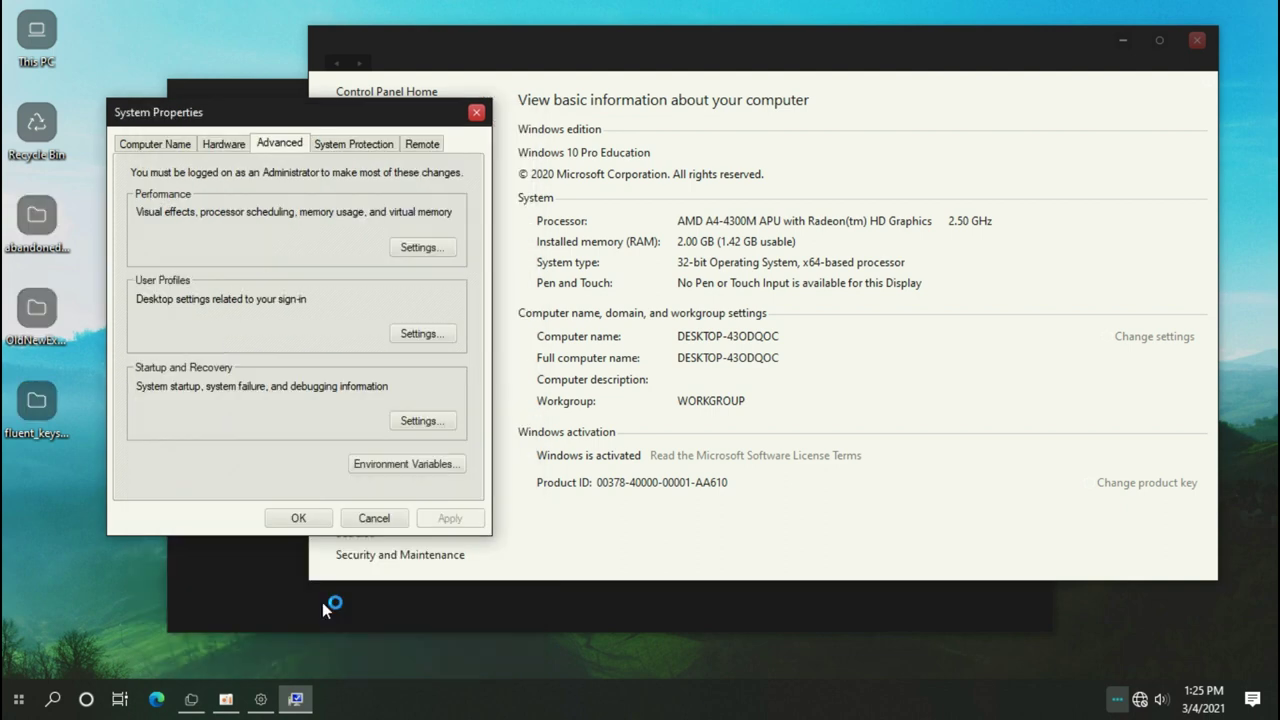
{"action": "left_click", "coordinate": [300, 518]}
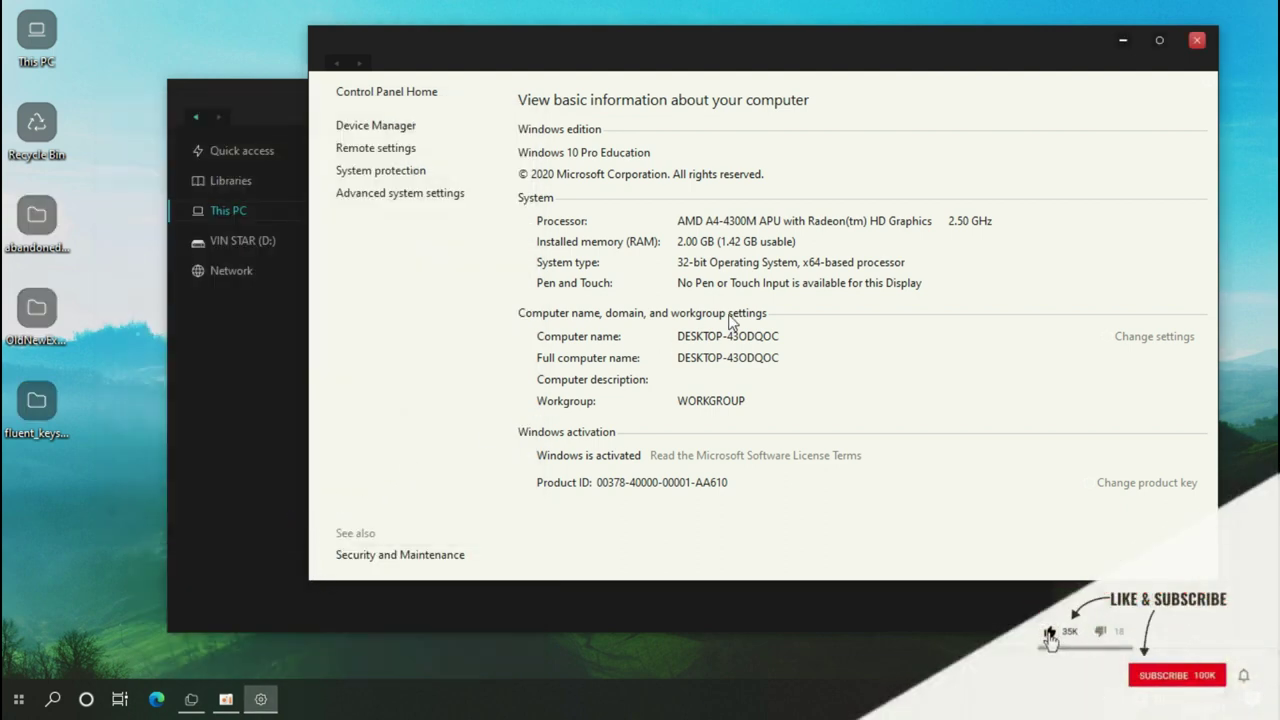
{"action": "left_click", "coordinate": [1198, 41]}
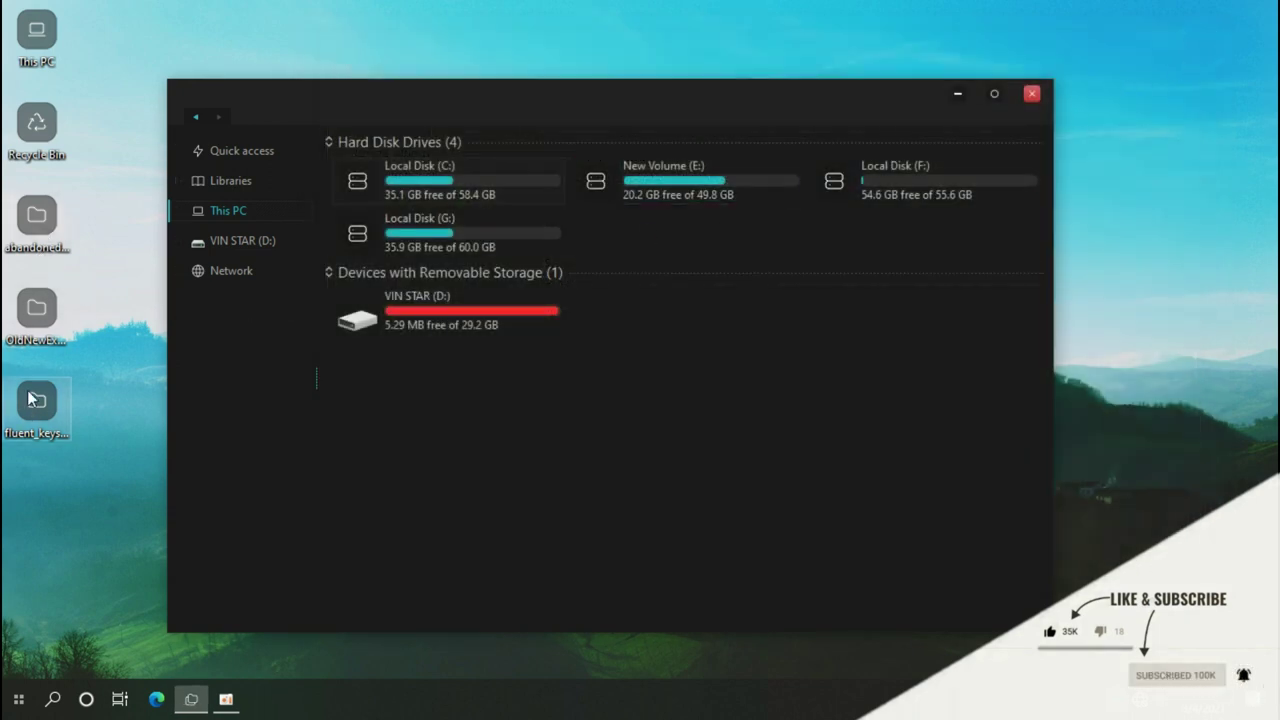
Step: Open Local Disk (C:) to check the new folder icons, and close the window
{"action": "left_click", "coordinate": [432, 186]}
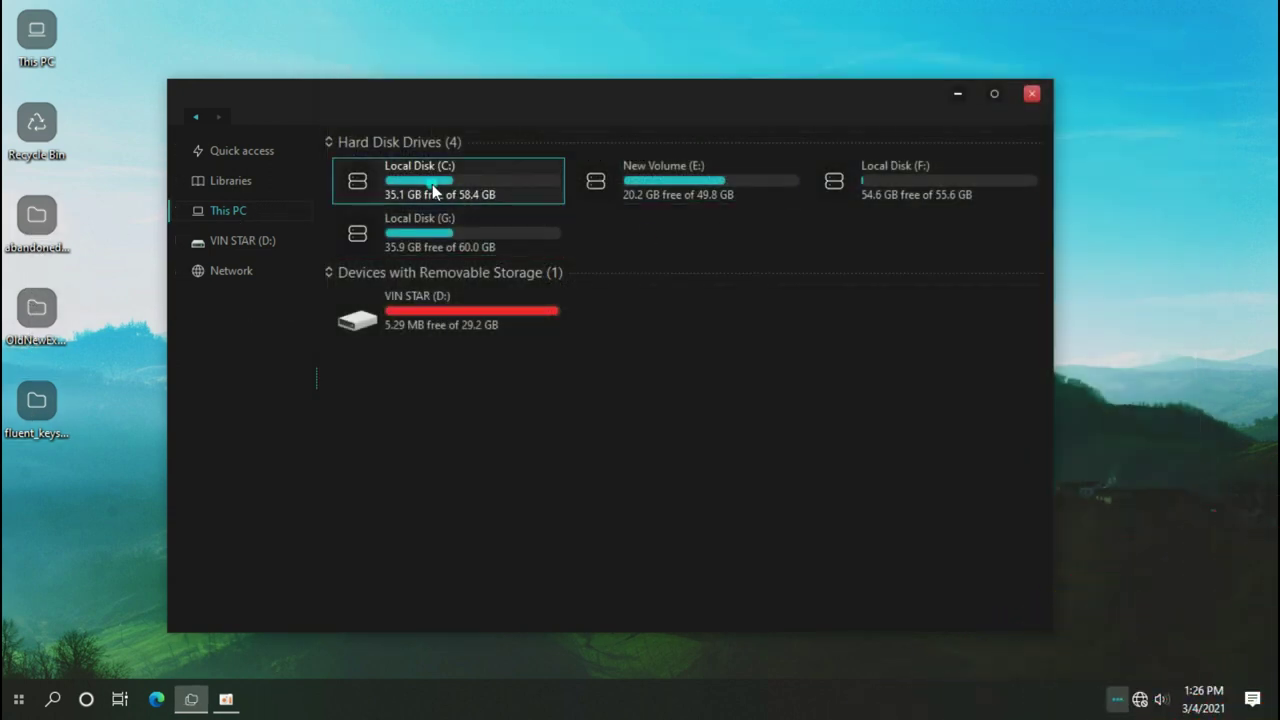
{"action": "double_click", "coordinate": [432, 186]}
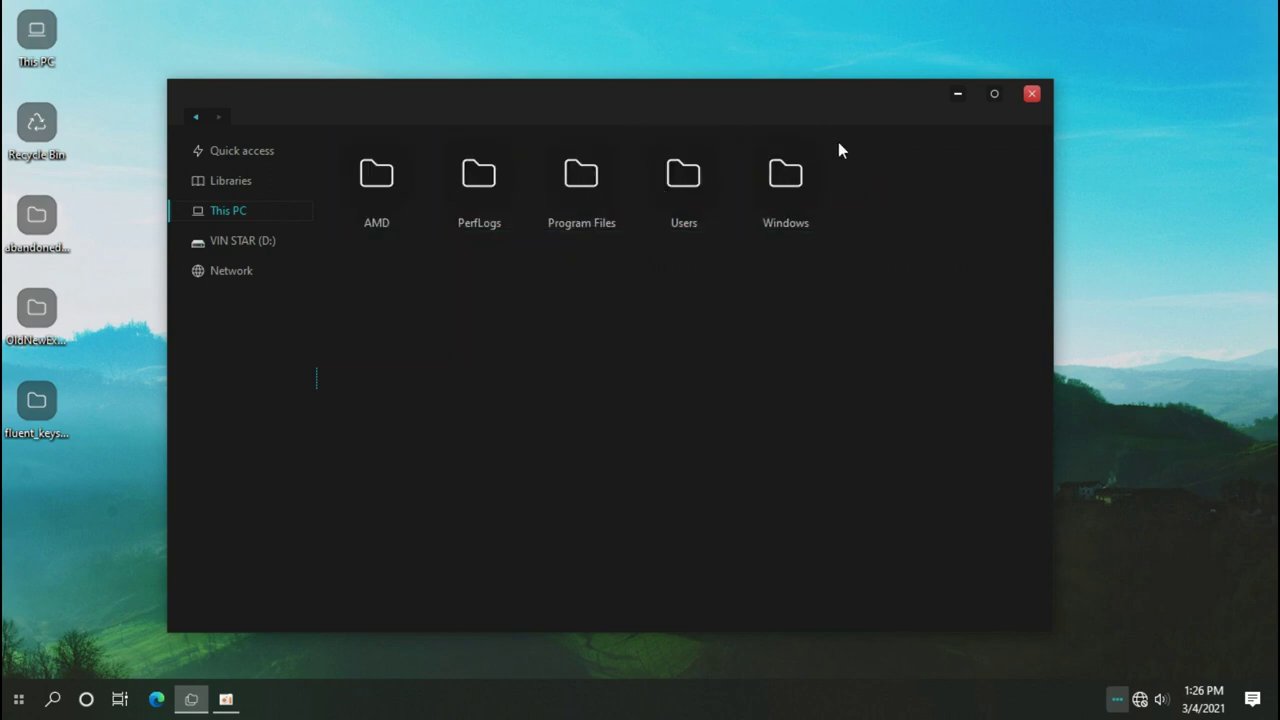
{"action": "left_click", "coordinate": [1032, 95]}
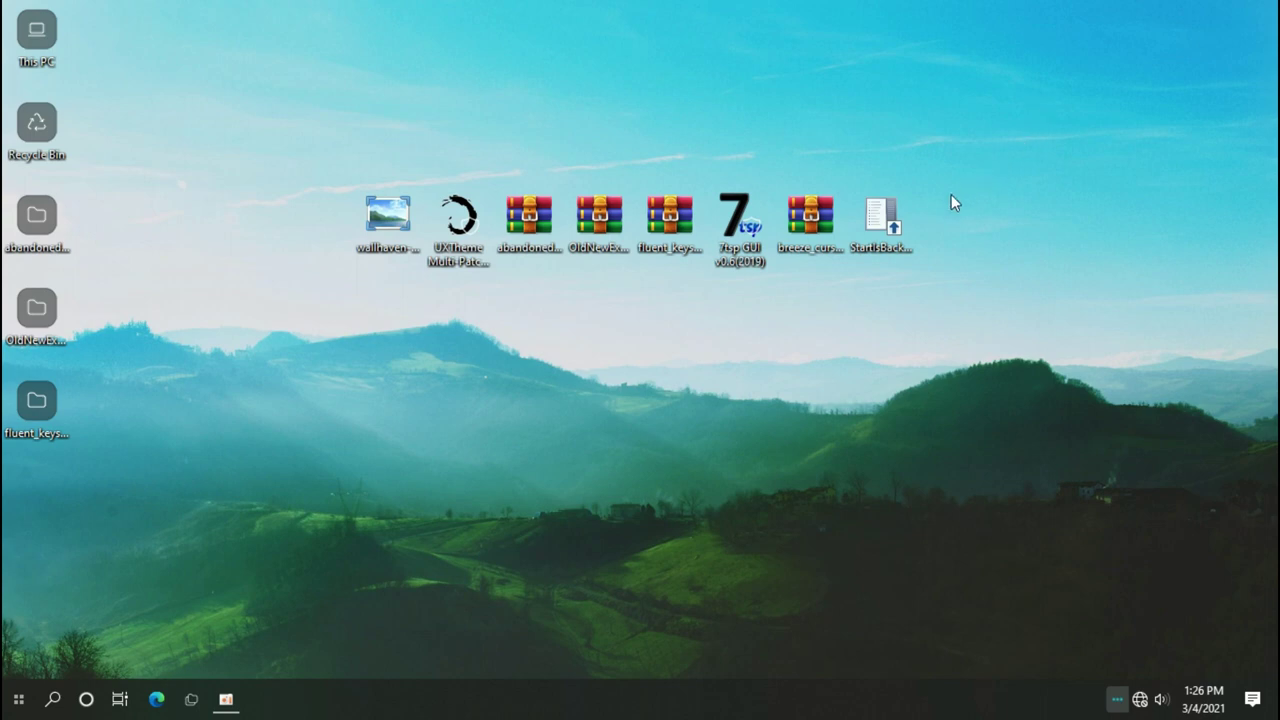
Step: Extract the breeze_cursors_by_niivu_dcz3zpb archive into its own folder on the desktop
{"action": "left_click", "coordinate": [797, 228]}
{"action": "right_click", "coordinate": [794, 222]}
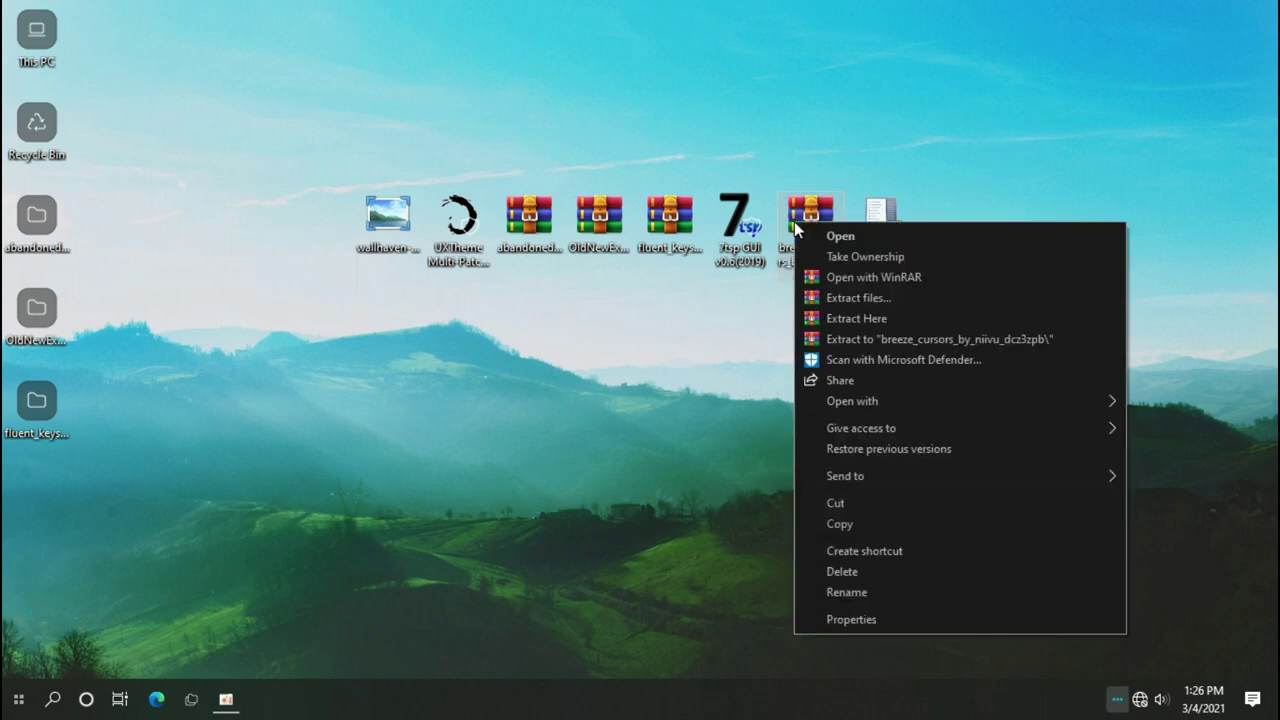
{"action": "left_click", "coordinate": [819, 298]}
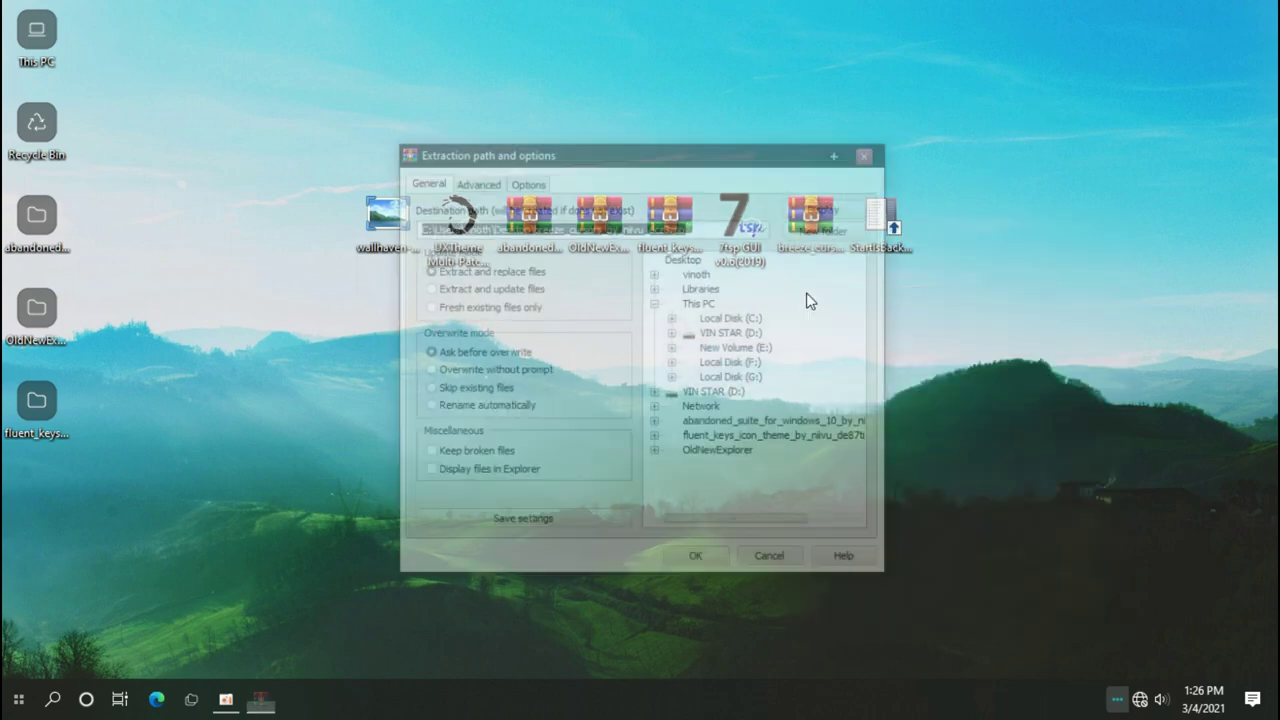
{"action": "left_click", "coordinate": [706, 561]}
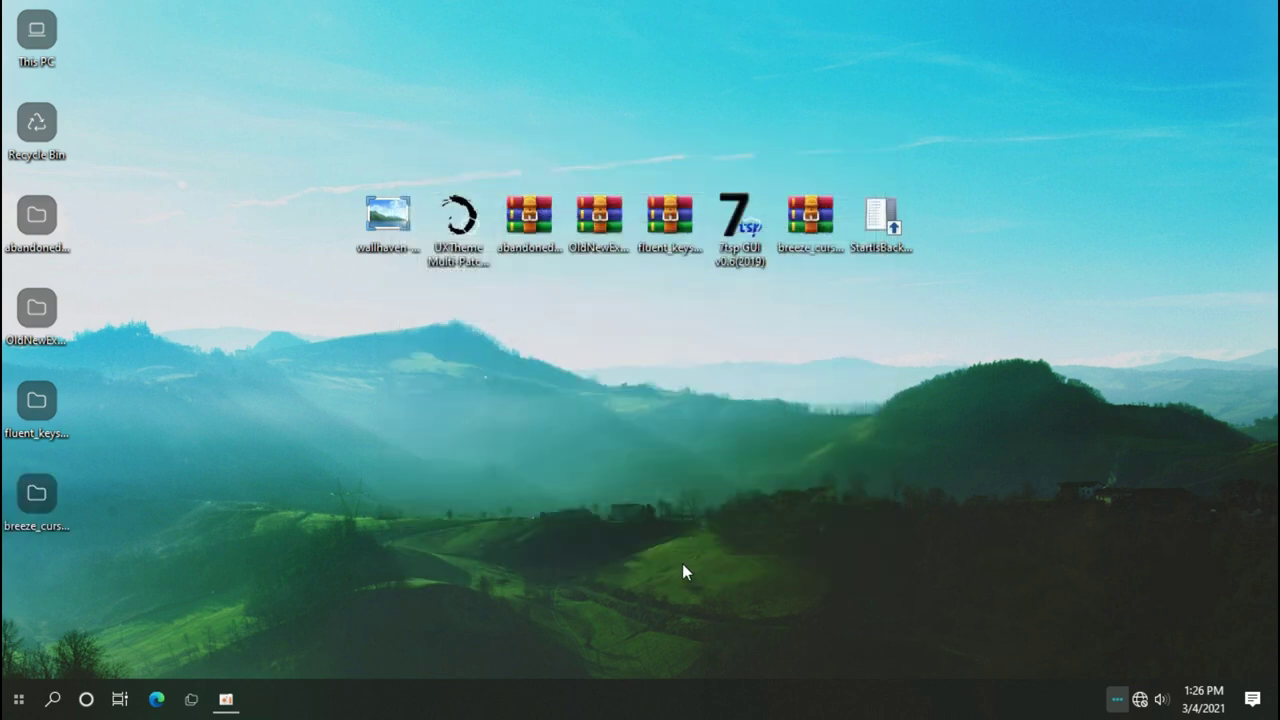
Step: Install the cursor scheme from the Install setup file in the extracted cursor folder's Breeze 2 > Breeze_Snow subfolder
{"action": "double_click", "coordinate": [55, 494]}
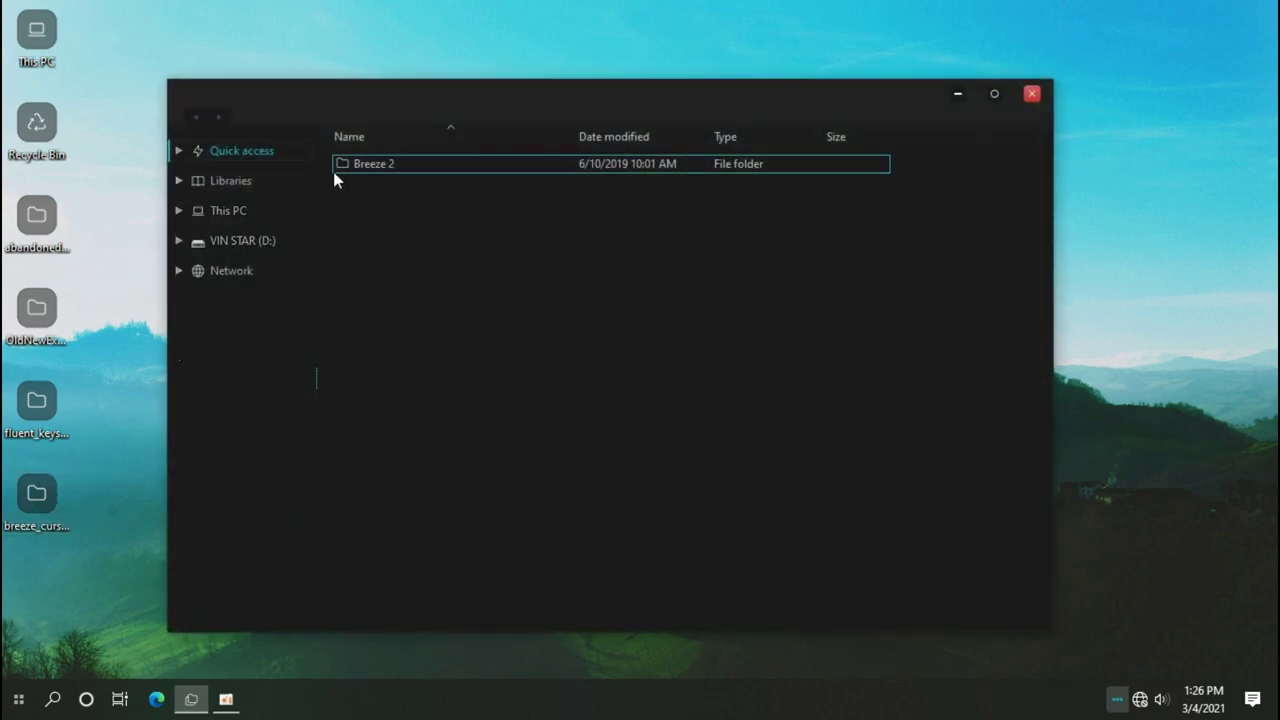
{"action": "left_click", "coordinate": [362, 172]}
{"action": "double_click", "coordinate": [368, 168]}
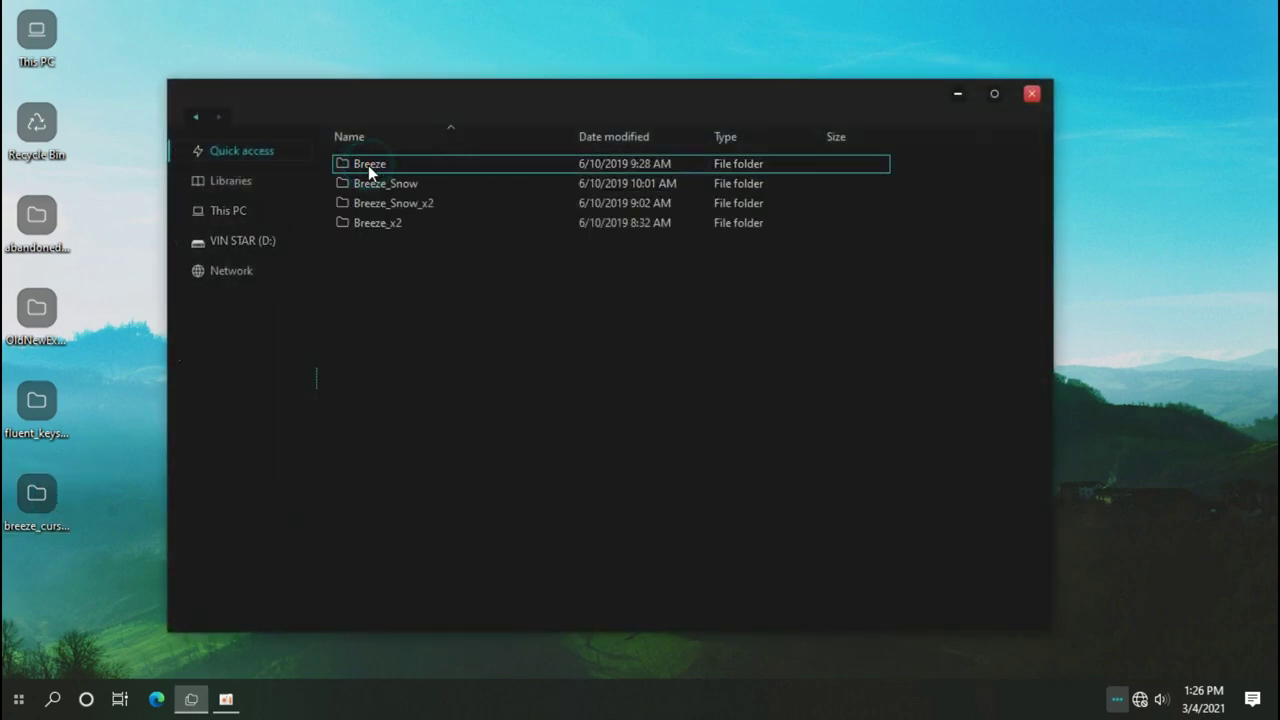
{"action": "left_click", "coordinate": [367, 183]}
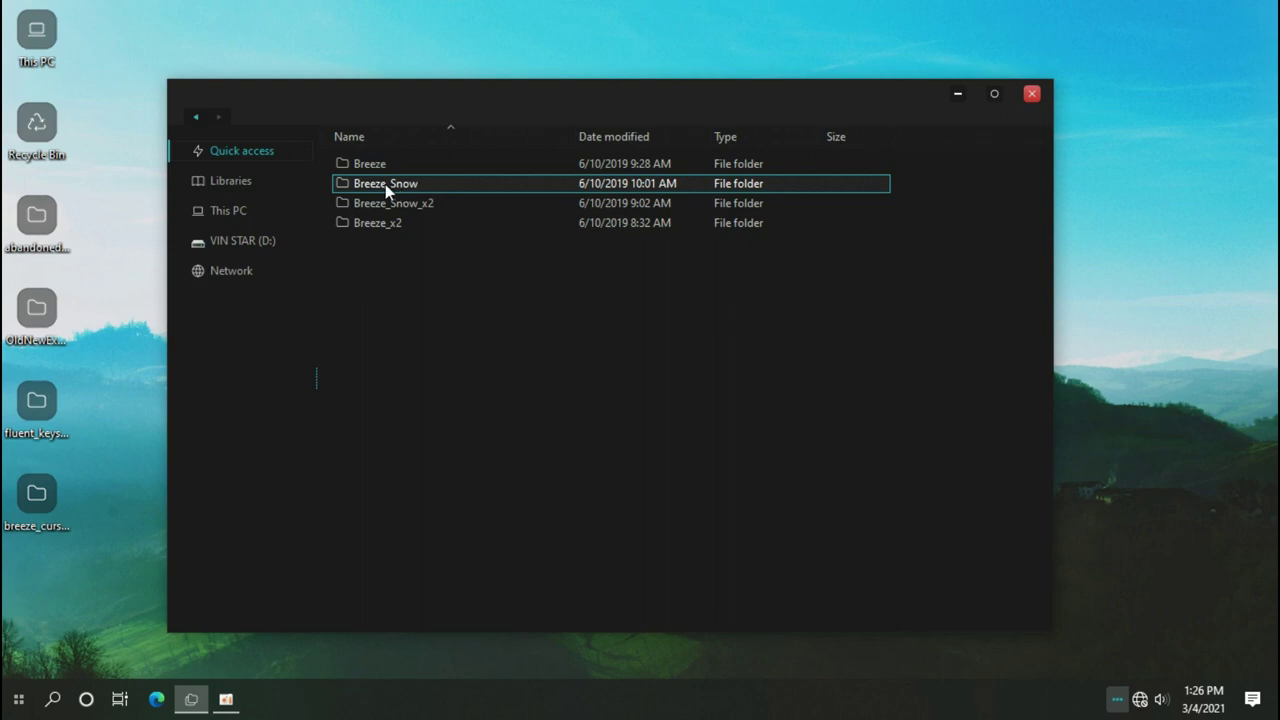
{"action": "double_click", "coordinate": [385, 184]}
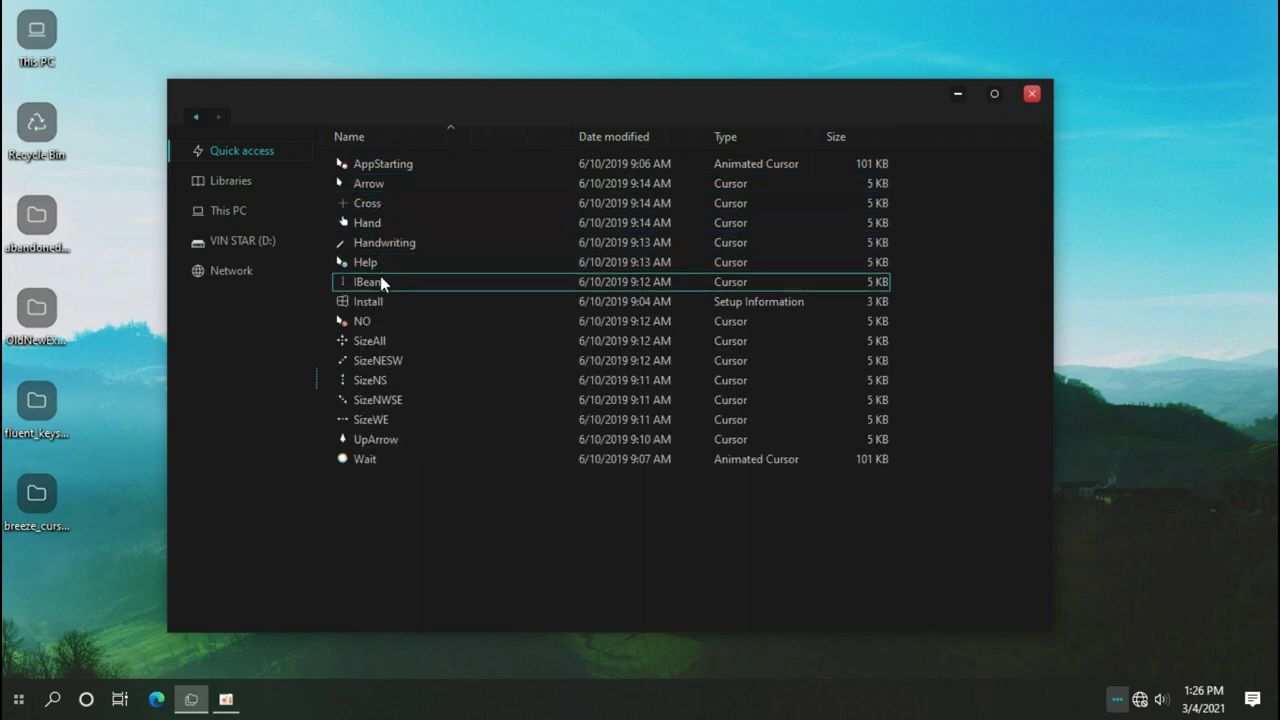
{"action": "left_click", "coordinate": [370, 302]}
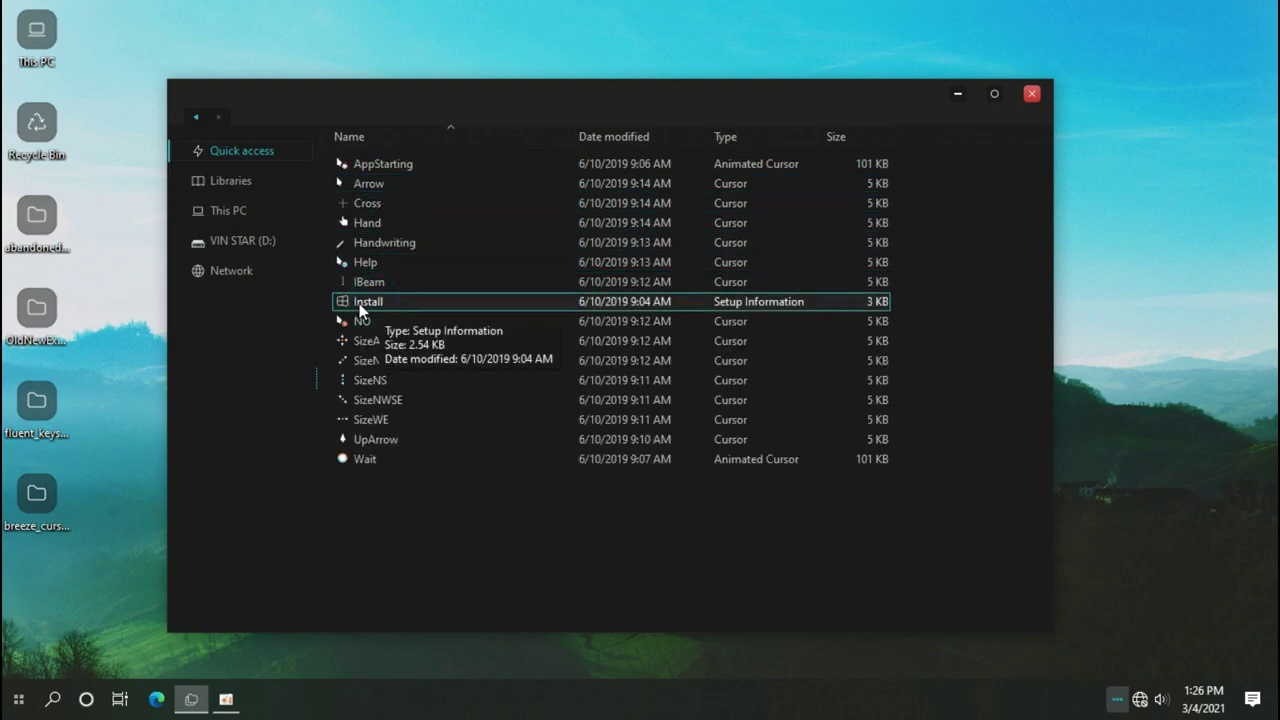
{"action": "right_click", "coordinate": [368, 300]}
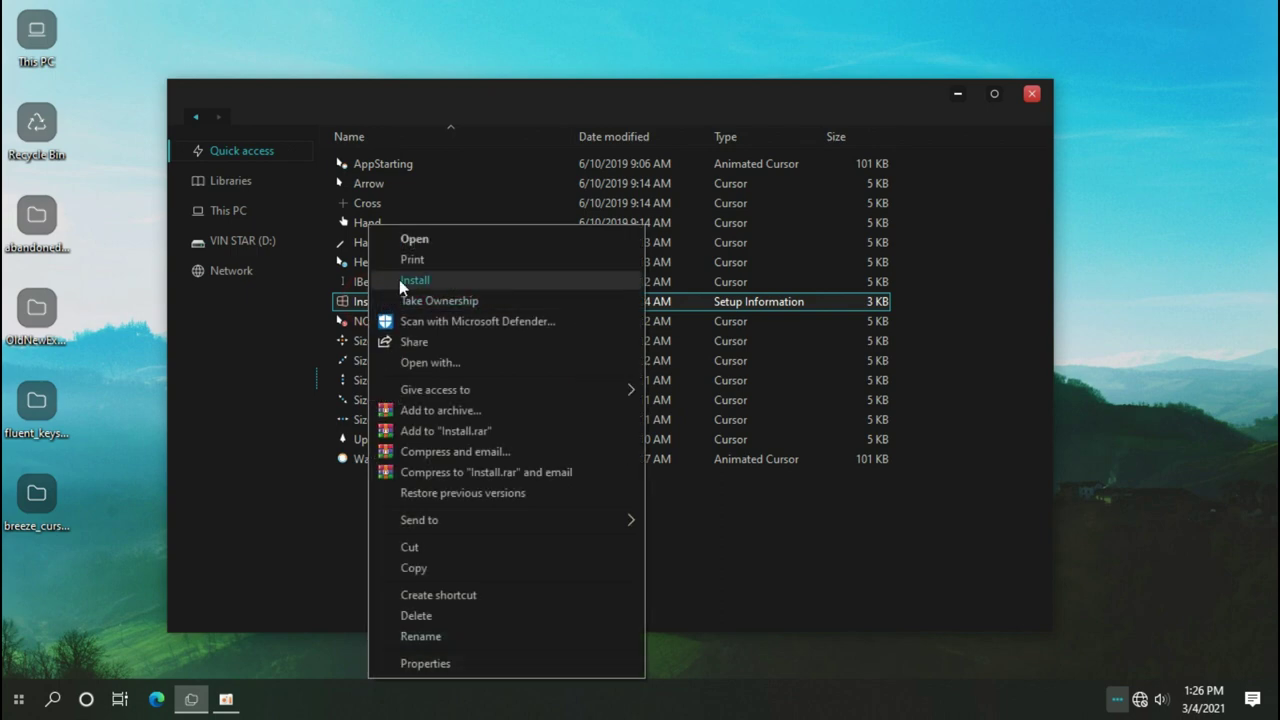
{"action": "left_click", "coordinate": [410, 280]}
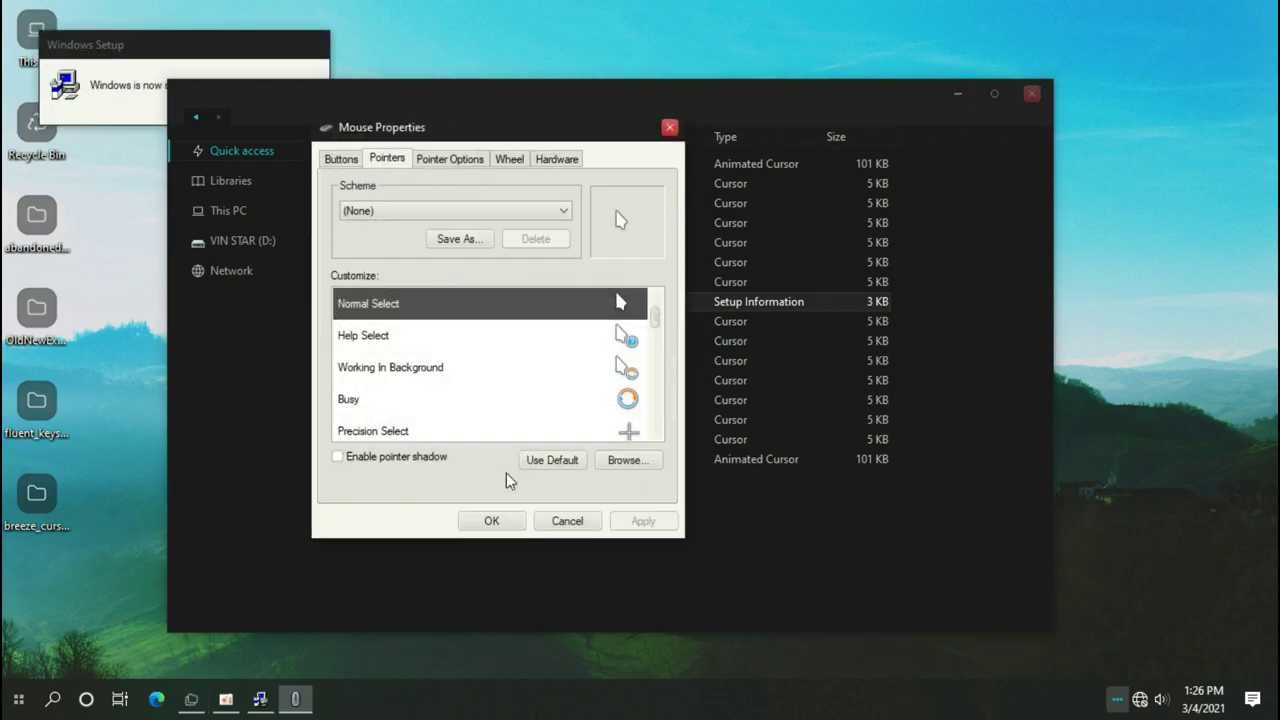
Step: Review the customized pointers in Mouse Properties, accept them, and close the cursor folder window
{"action": "scroll", "coordinate": [620, 361], "scroll_direction": "down", "scroll_amount": 3}
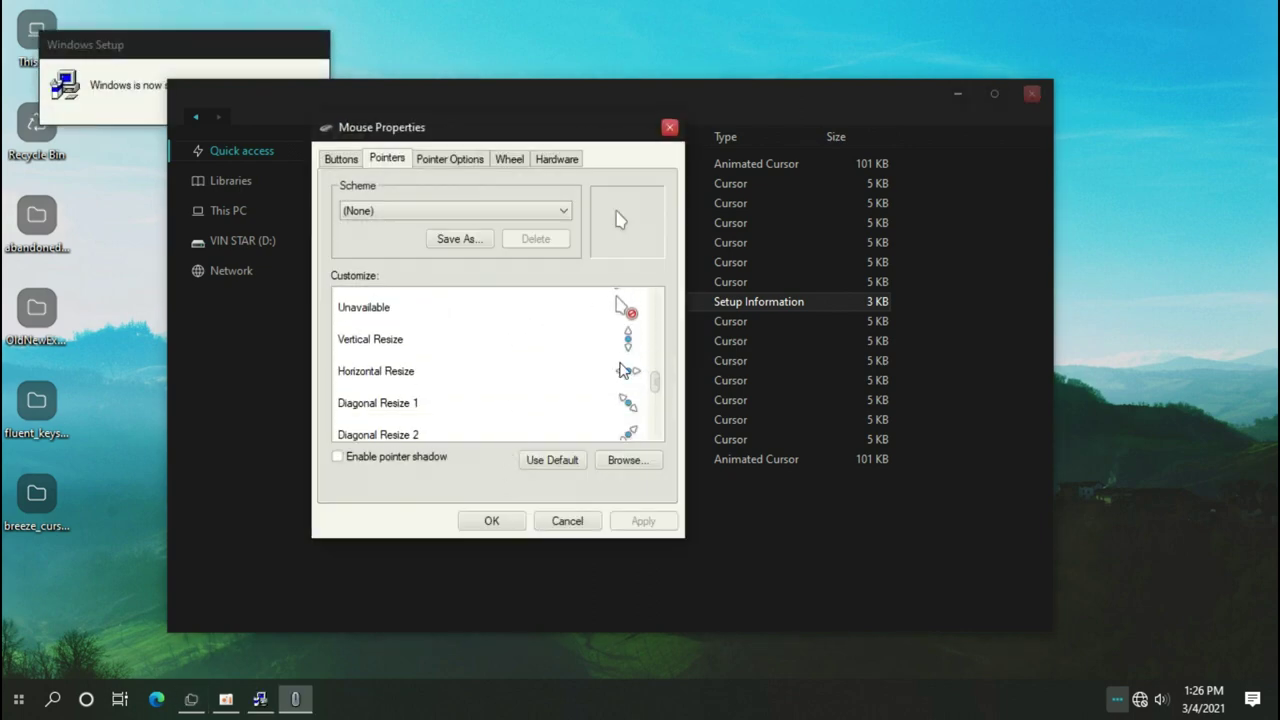
{"action": "scroll", "coordinate": [615, 390], "scroll_direction": "up", "scroll_amount": 3}
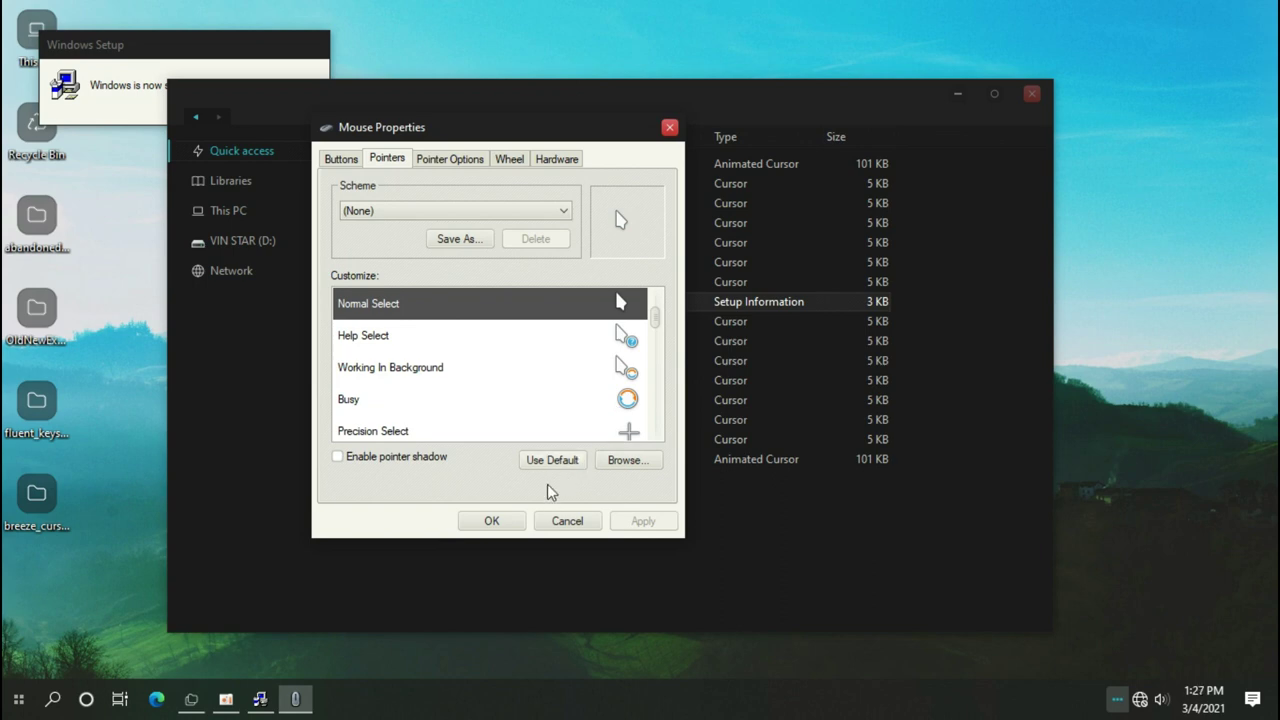
{"action": "left_click", "coordinate": [506, 518]}
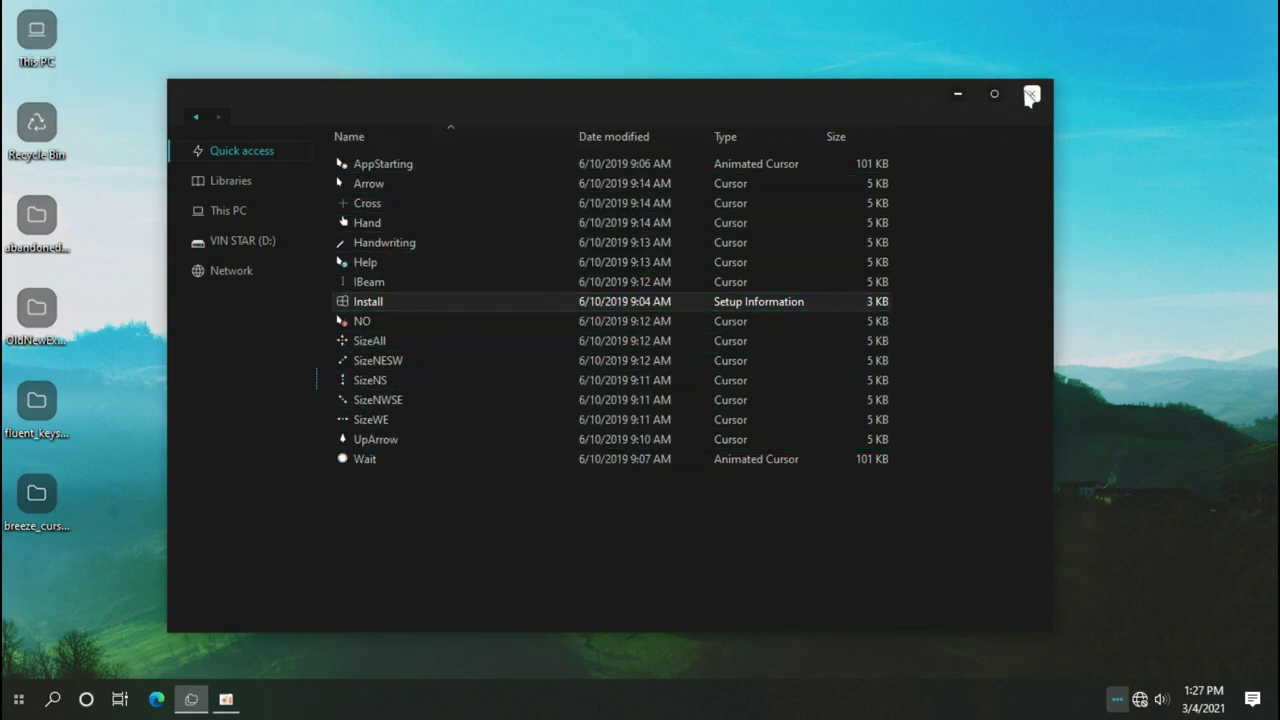
{"action": "left_click", "coordinate": [1030, 94]}
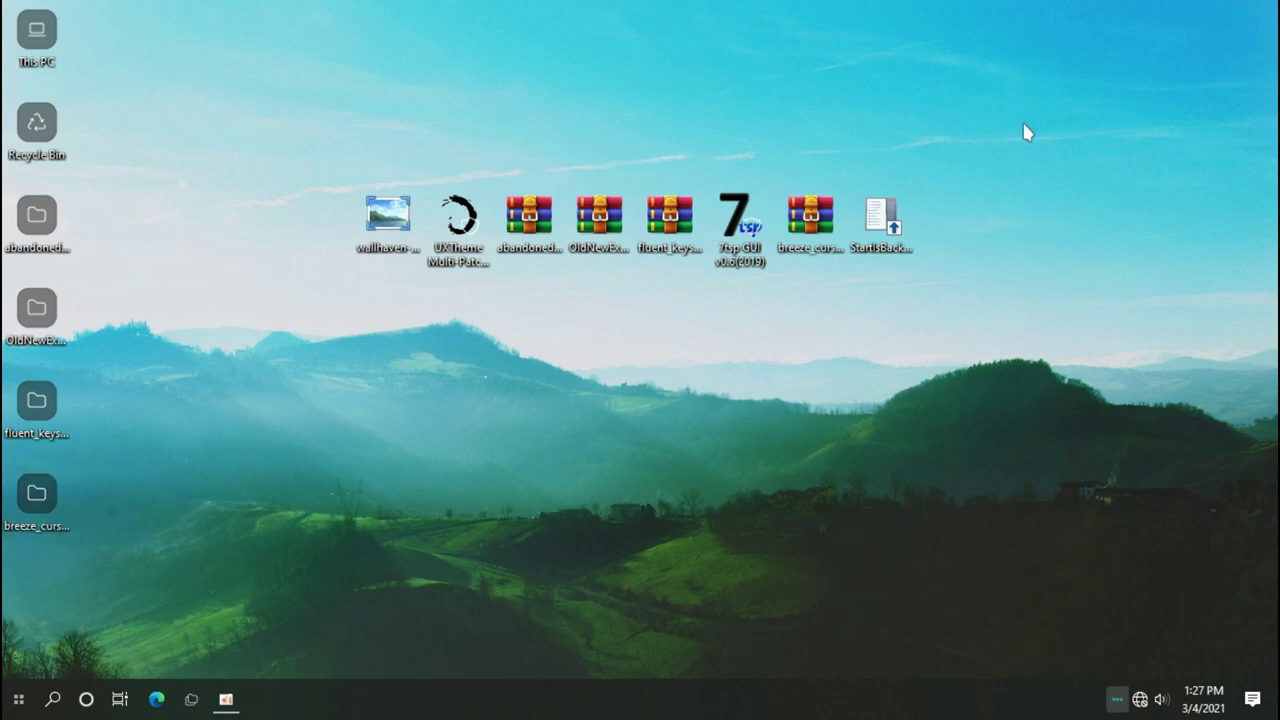
Step: Run the StartIsBack installer for the current user account only and open its configuration
{"action": "double_click", "coordinate": [881, 224]}
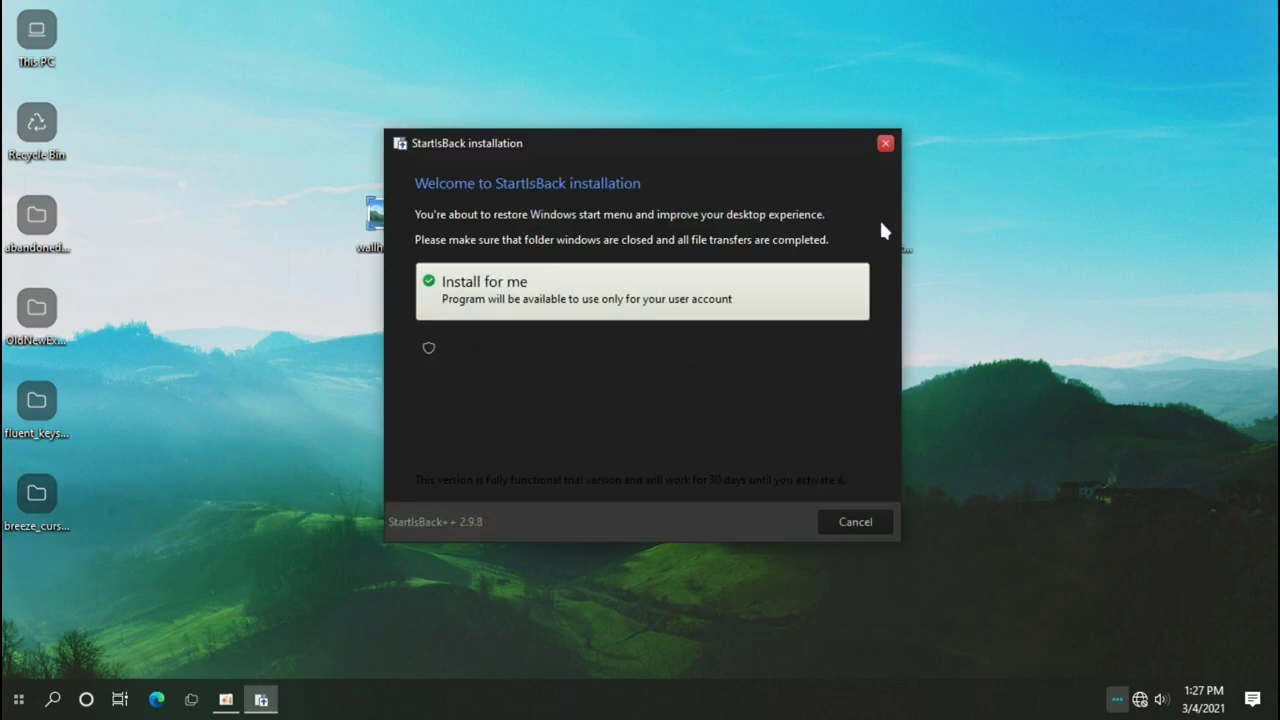
{"action": "left_click", "coordinate": [607, 300]}
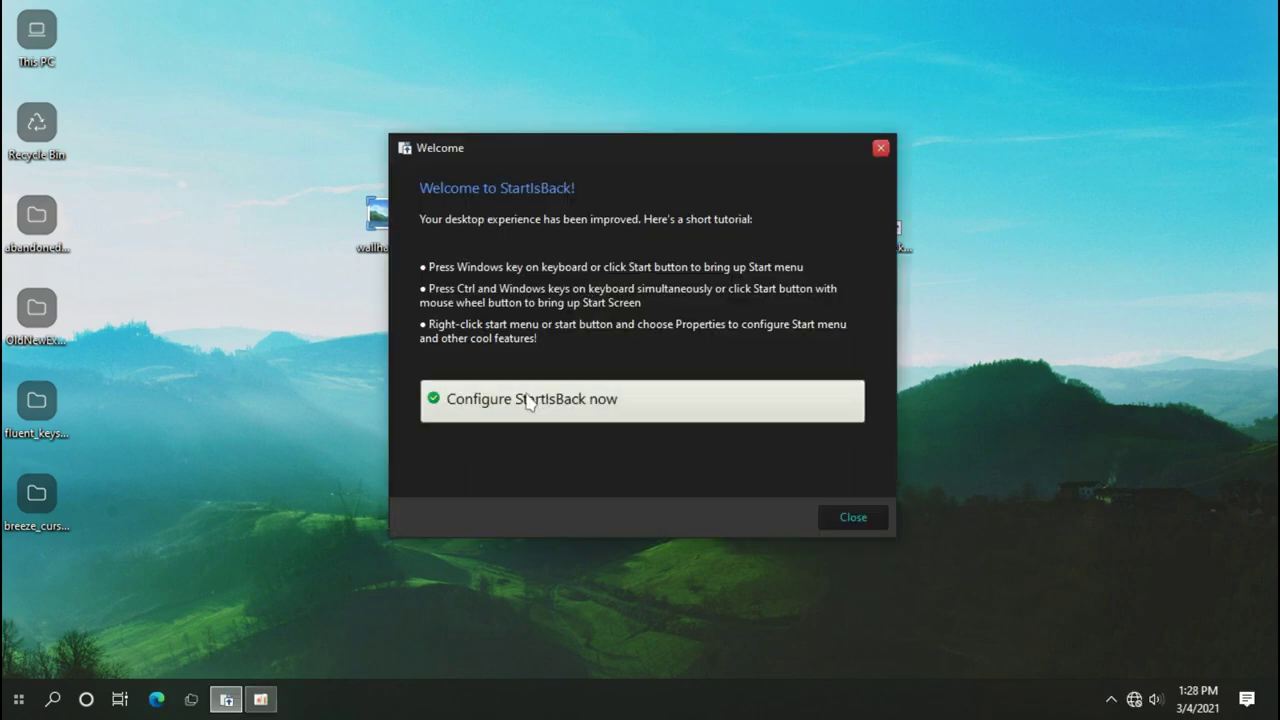
{"action": "left_click", "coordinate": [528, 400]}
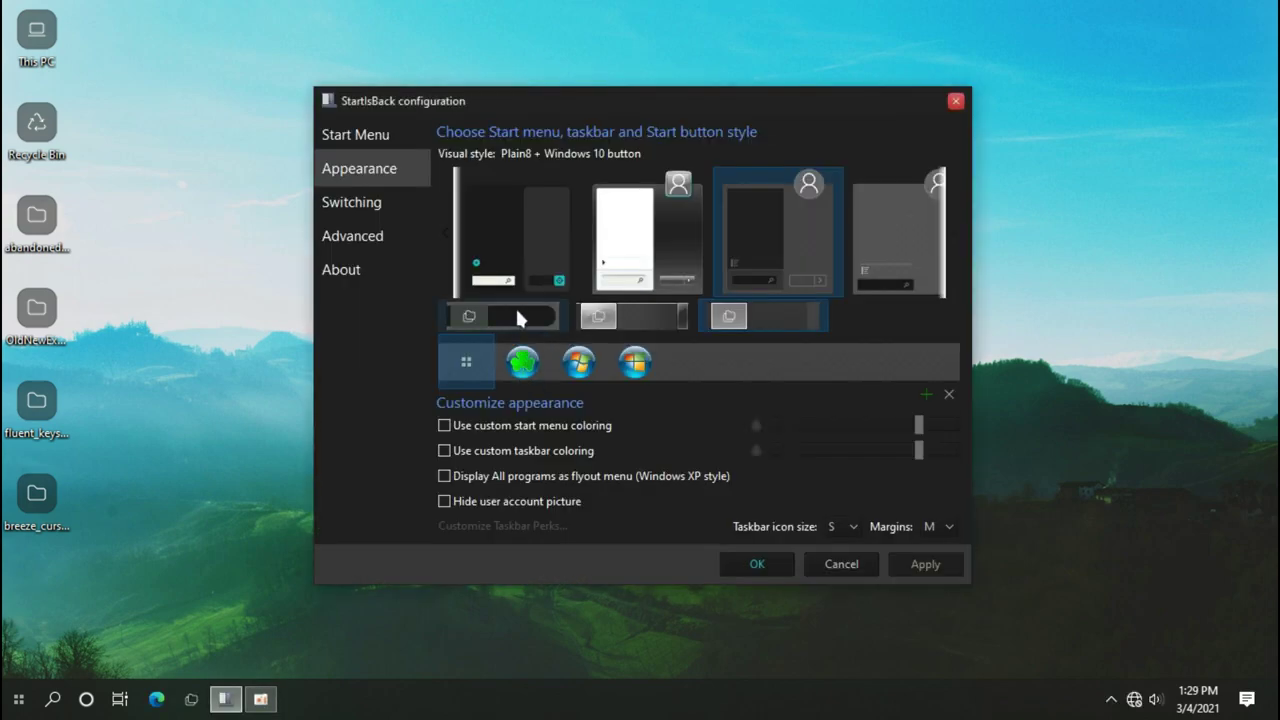
Step: Choose the abandoned visual style and import orbz (1) to orbz (5) from the abandoned suite's Start Orbs folder as Start buttons
{"action": "left_click", "coordinate": [510, 234]}
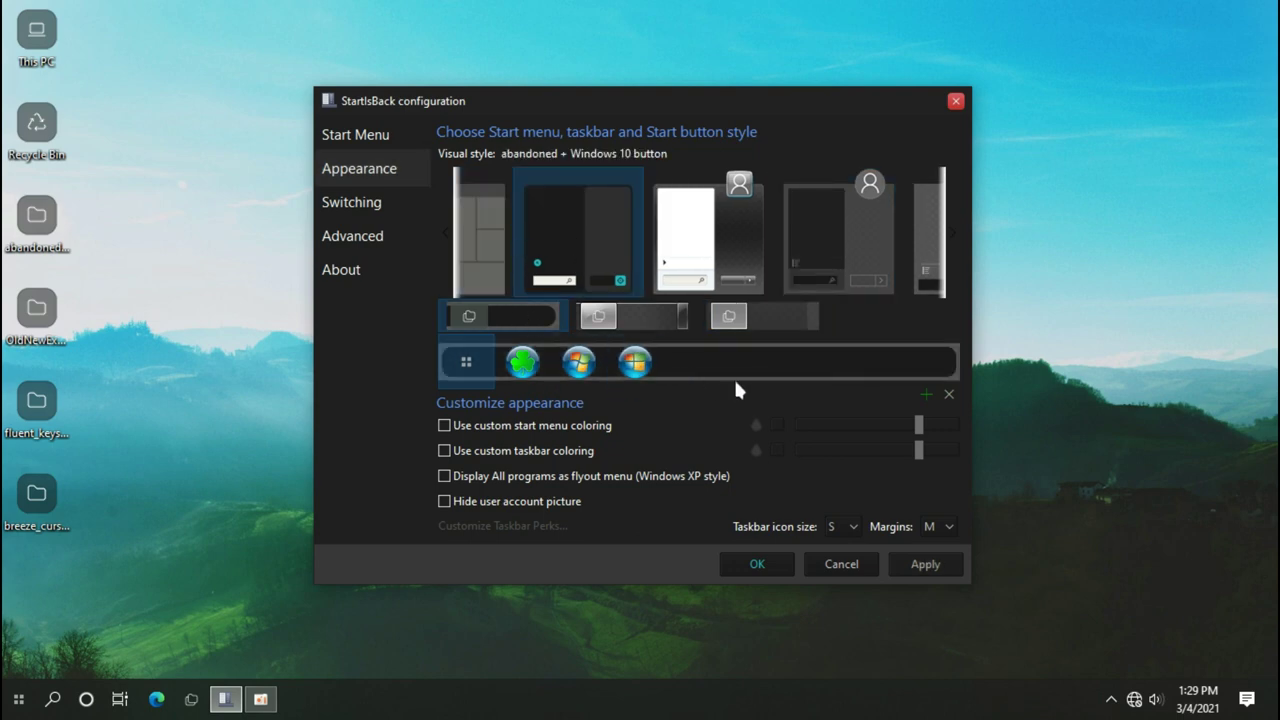
{"action": "left_click", "coordinate": [921, 395]}
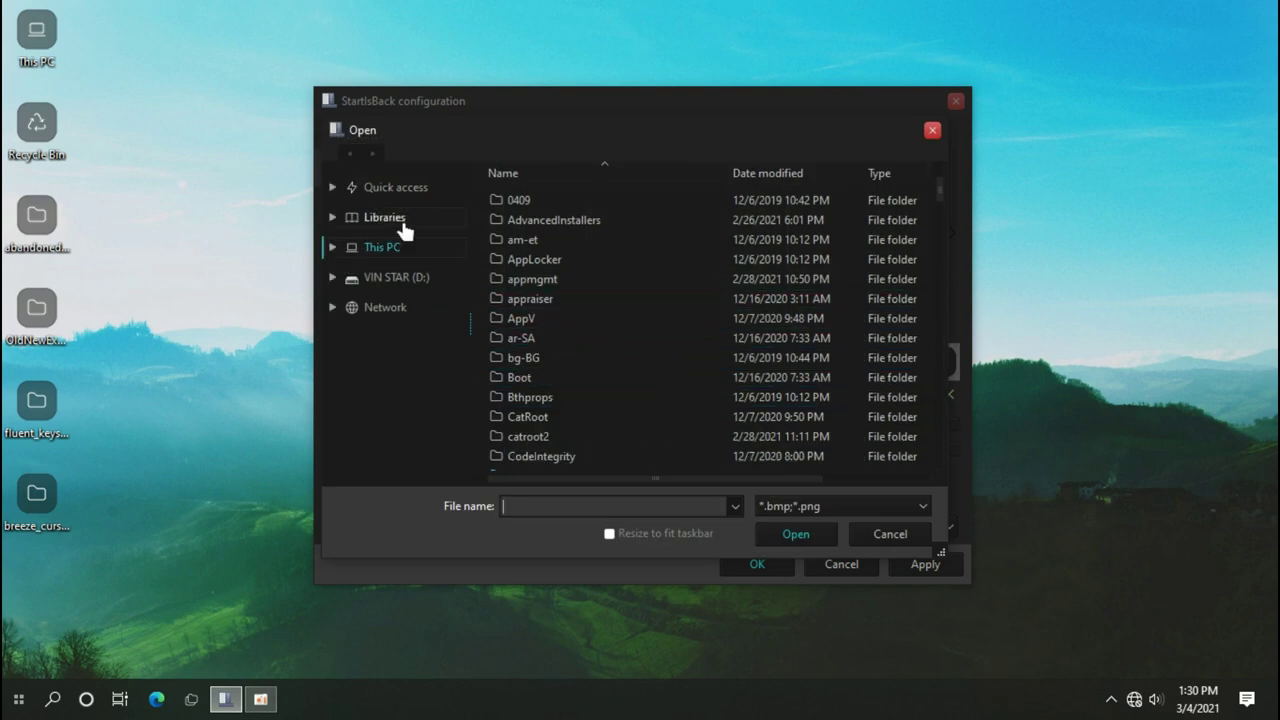
{"action": "left_click", "coordinate": [403, 194]}
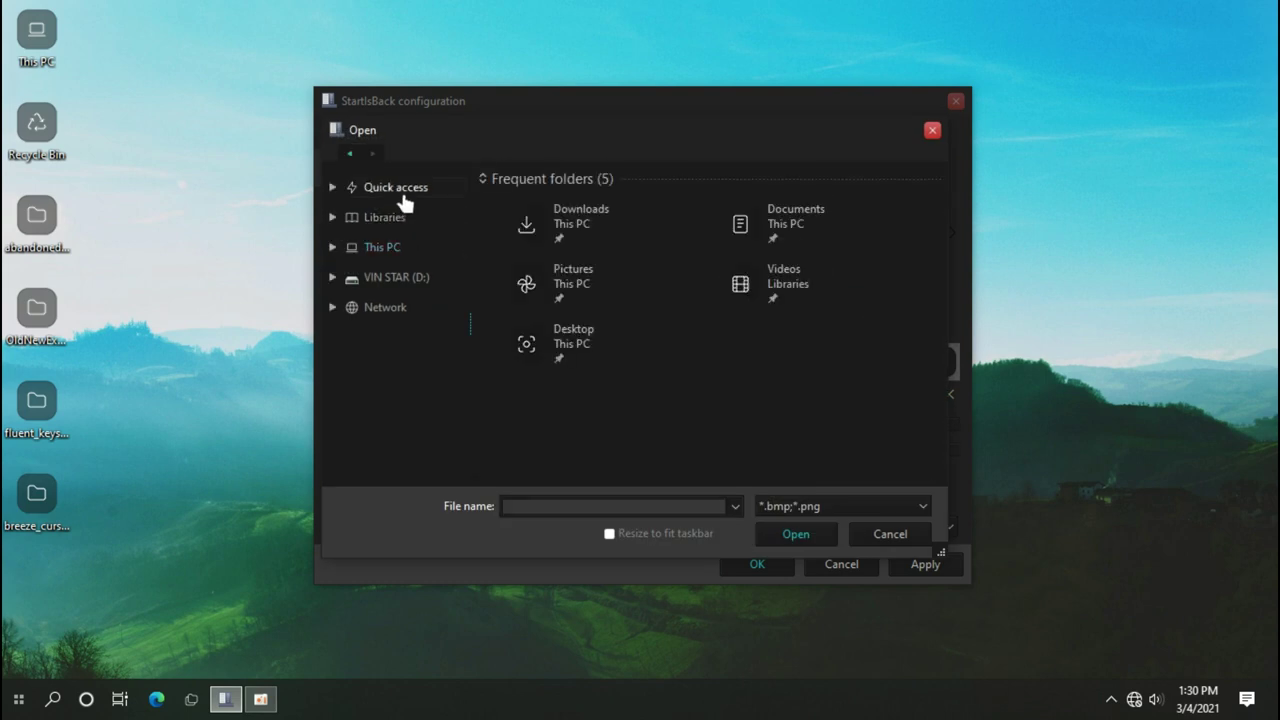
{"action": "left_click", "coordinate": [537, 342]}
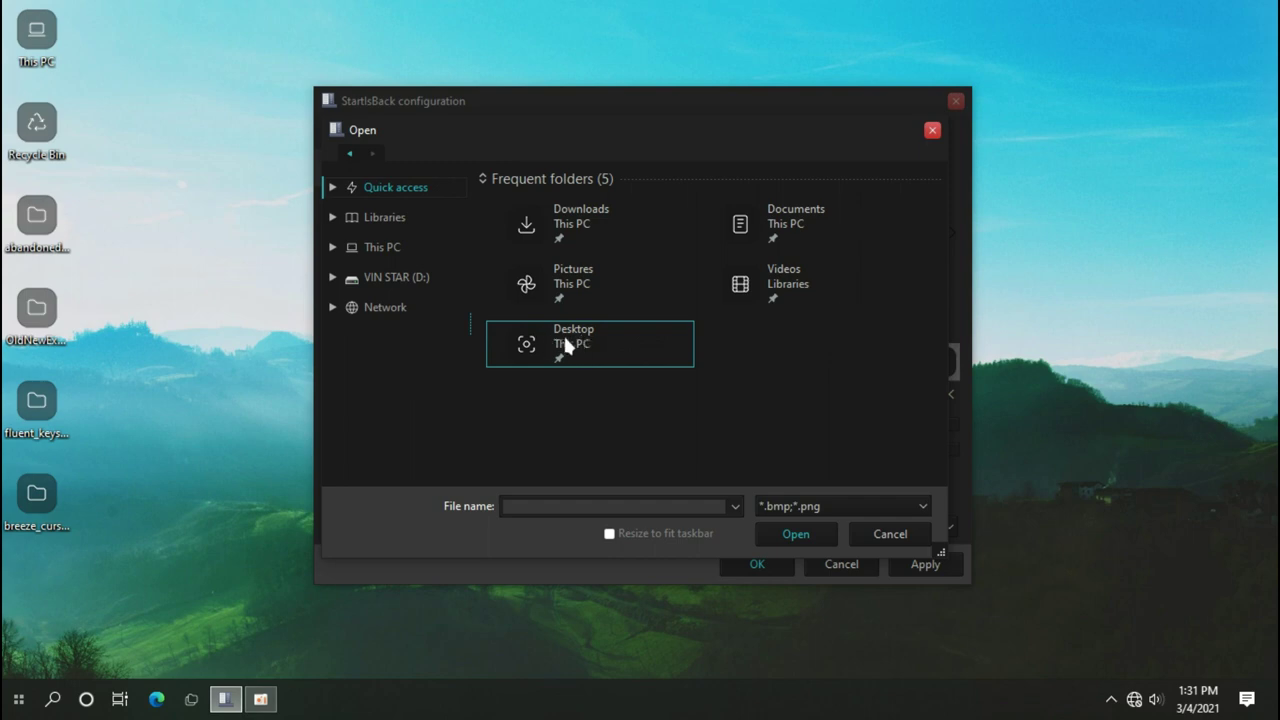
{"action": "double_click", "coordinate": [584, 343]}
{"action": "scroll", "coordinate": [585, 350], "scroll_direction": "down", "scroll_amount": 3}
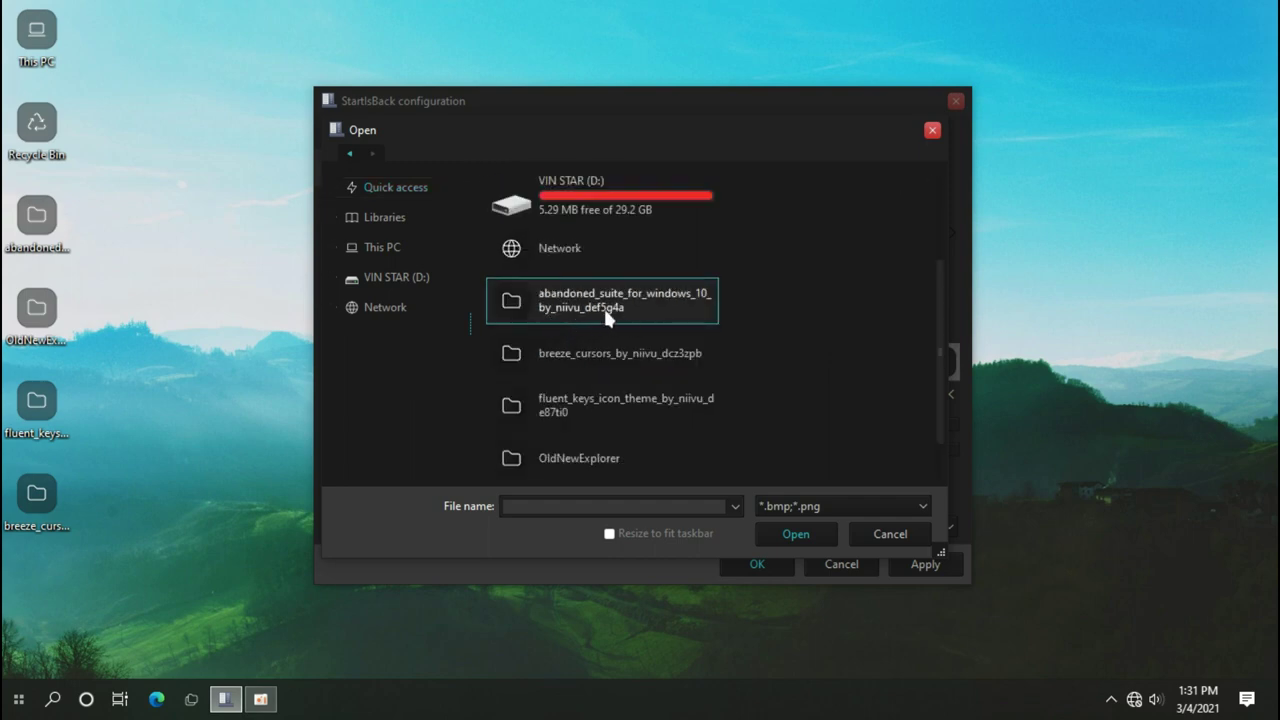
{"action": "double_click", "coordinate": [649, 301]}
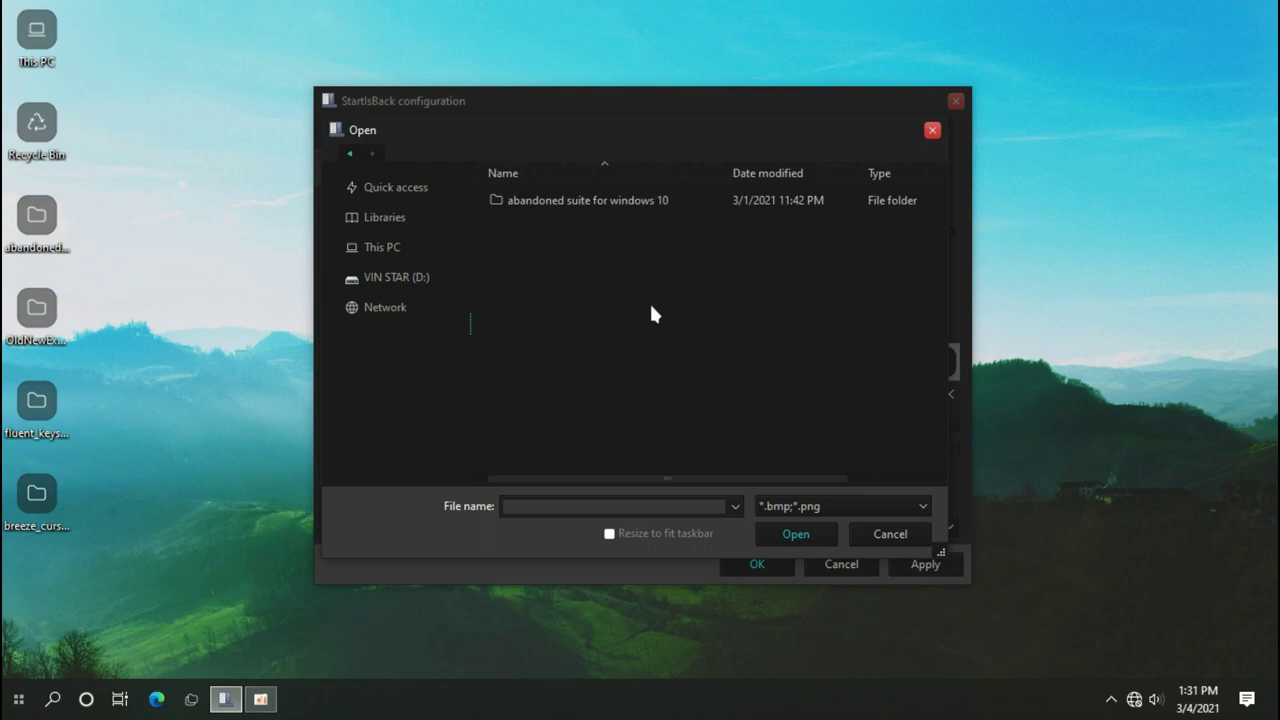
{"action": "double_click", "coordinate": [598, 208]}
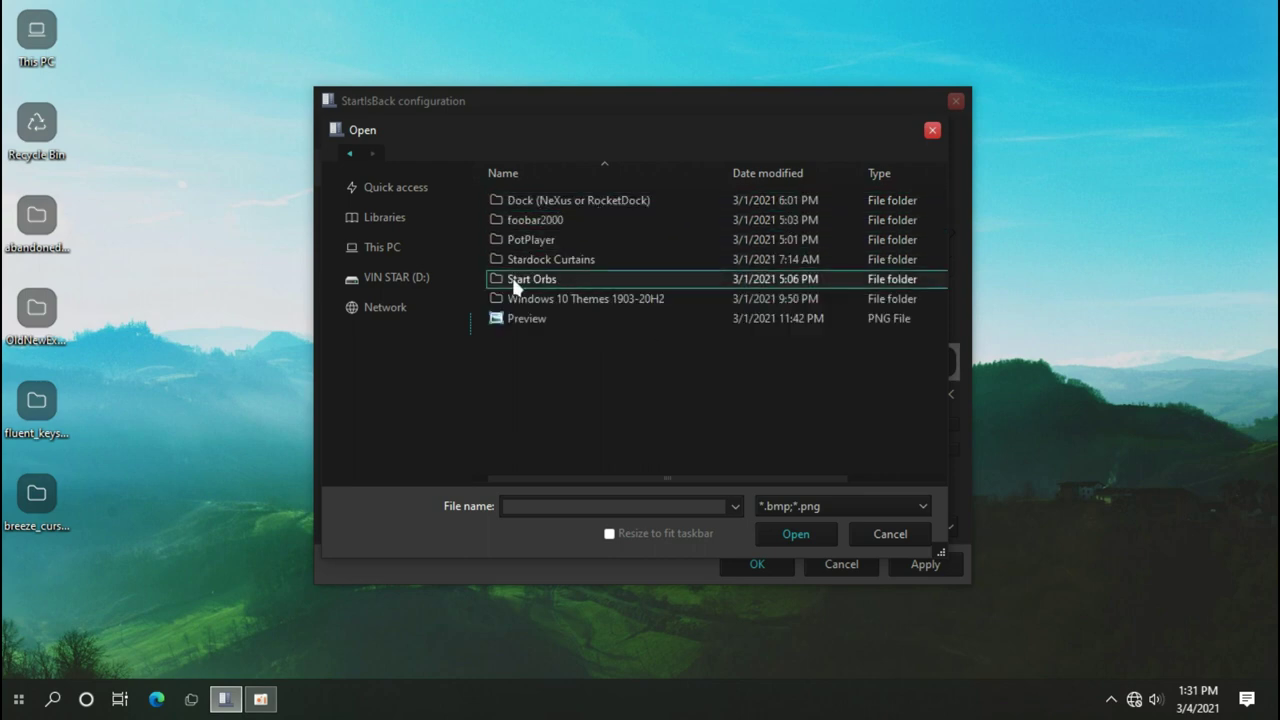
{"action": "double_click", "coordinate": [567, 278]}
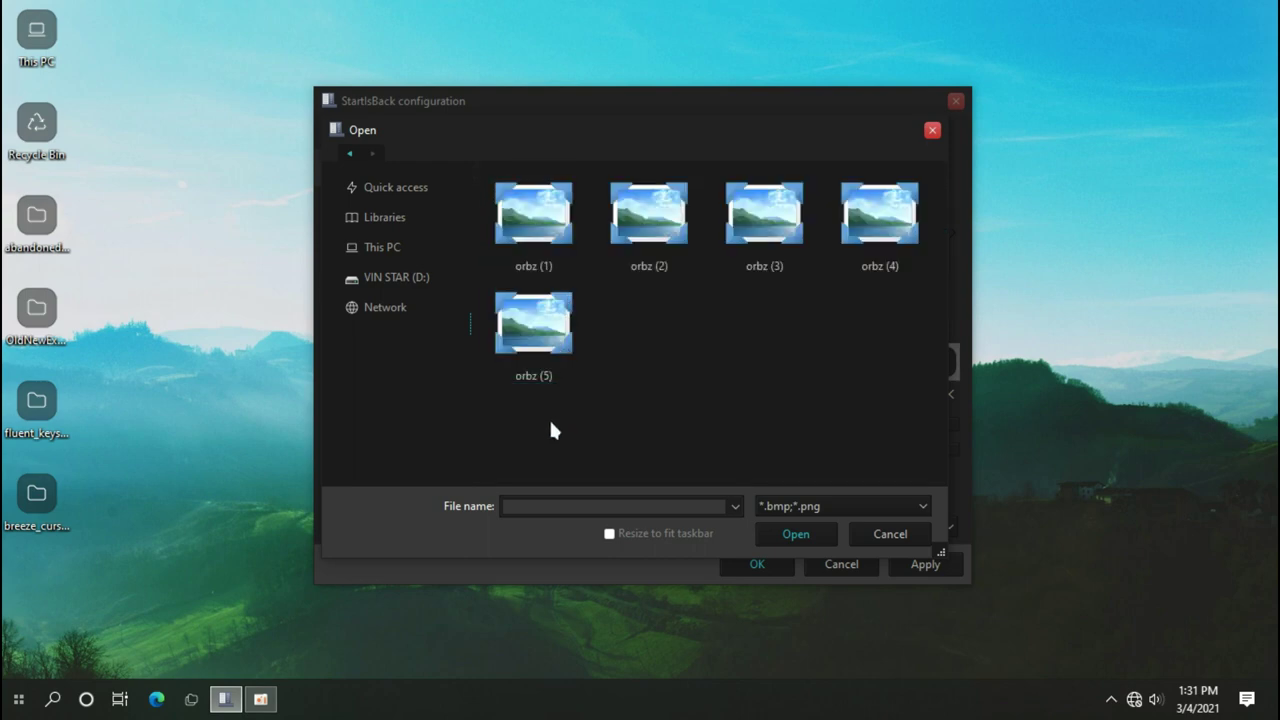
{"action": "left_click_drag", "start_coordinate": [550, 430], "coordinate": [860, 235]}
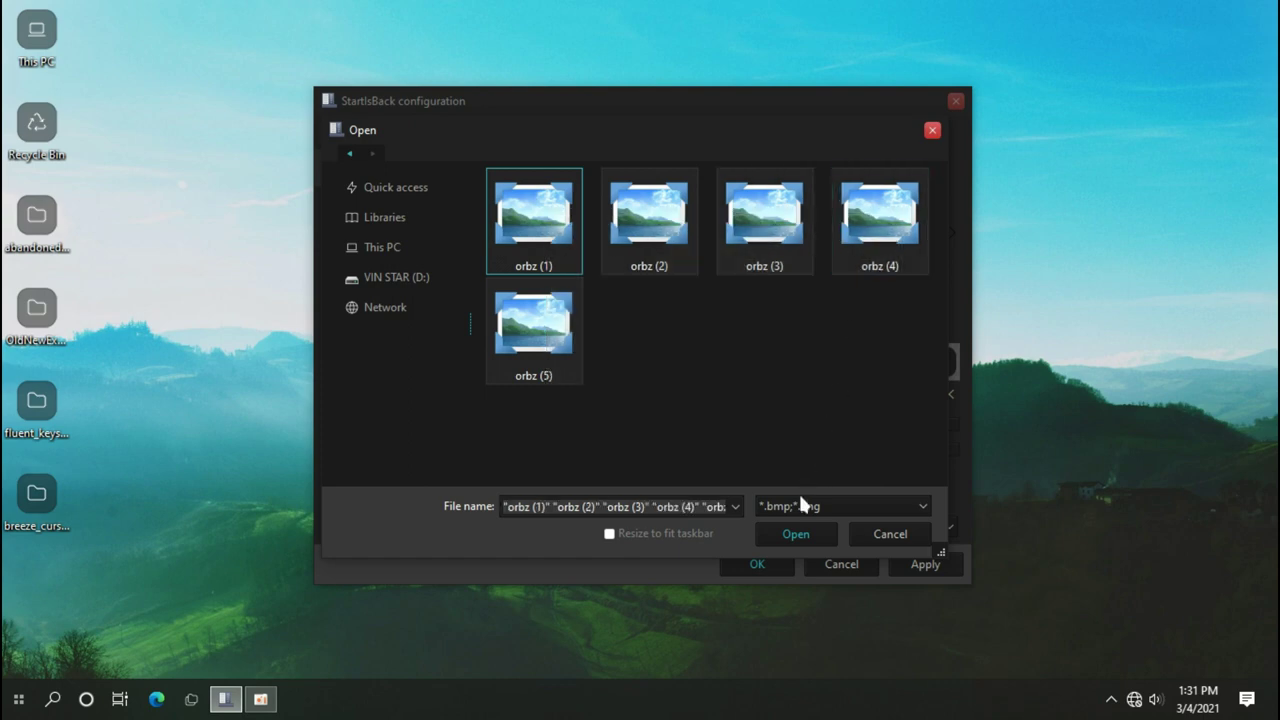
{"action": "left_click", "coordinate": [774, 534]}
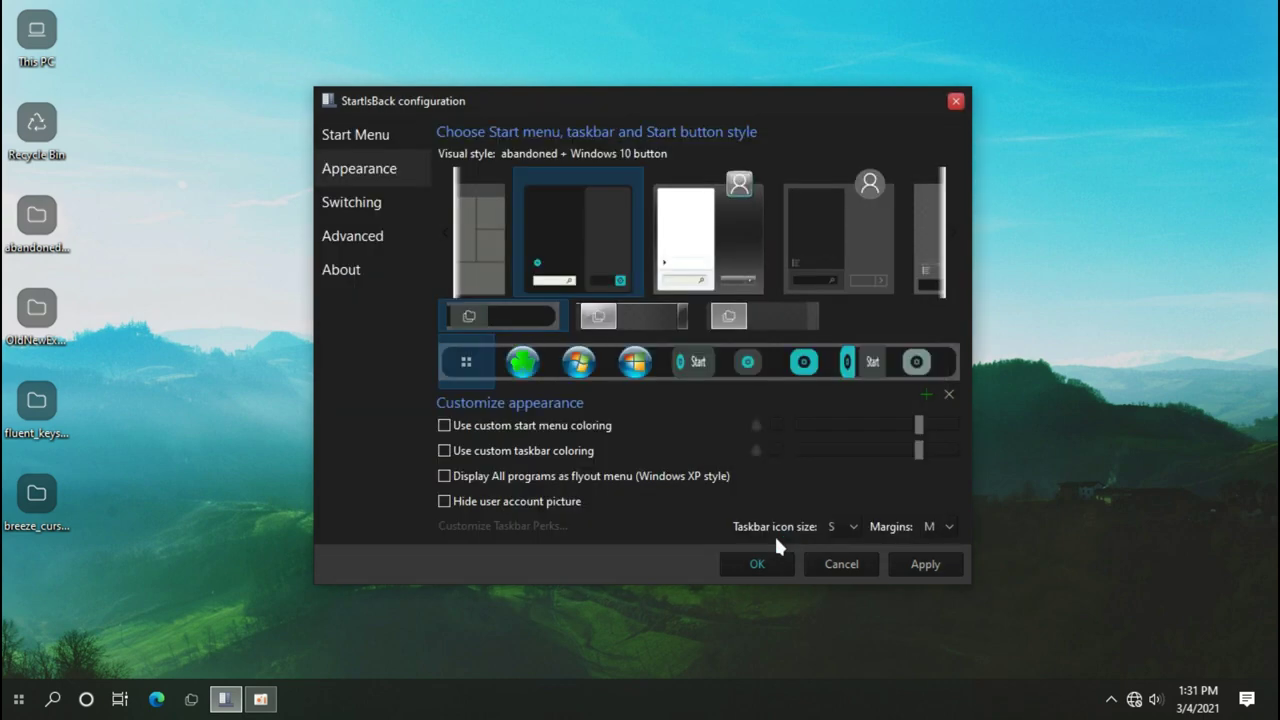
Step: Apply the orbz (1).png Start button as a trial, and replace it with orbz (4).png
{"action": "left_click", "coordinate": [704, 368]}
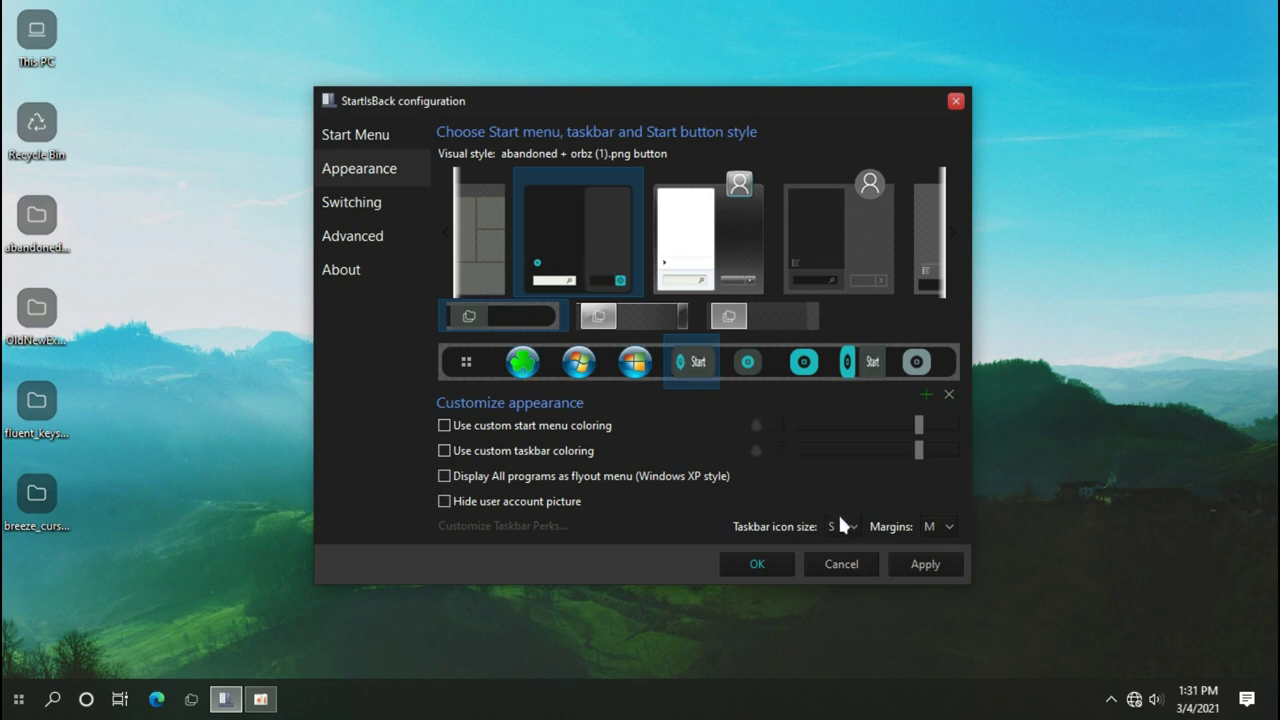
{"action": "left_click", "coordinate": [924, 563]}
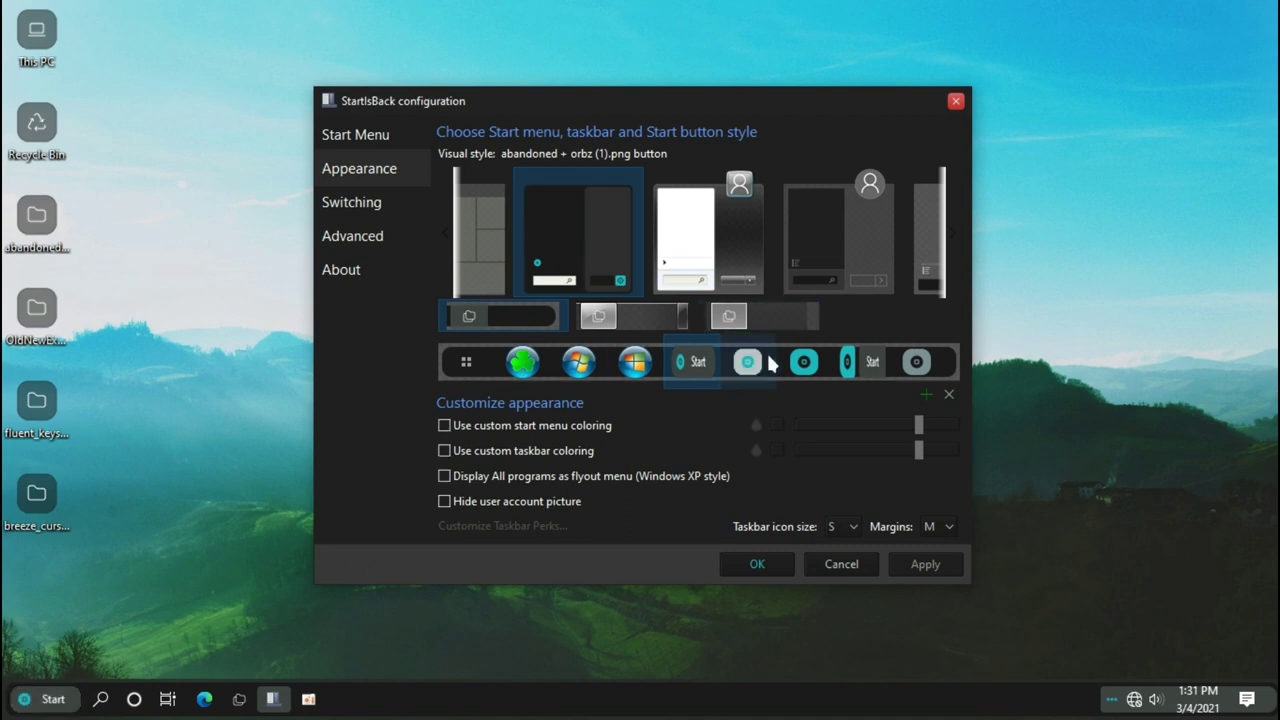
{"action": "left_click", "coordinate": [860, 362]}
{"action": "left_click", "coordinate": [915, 565]}
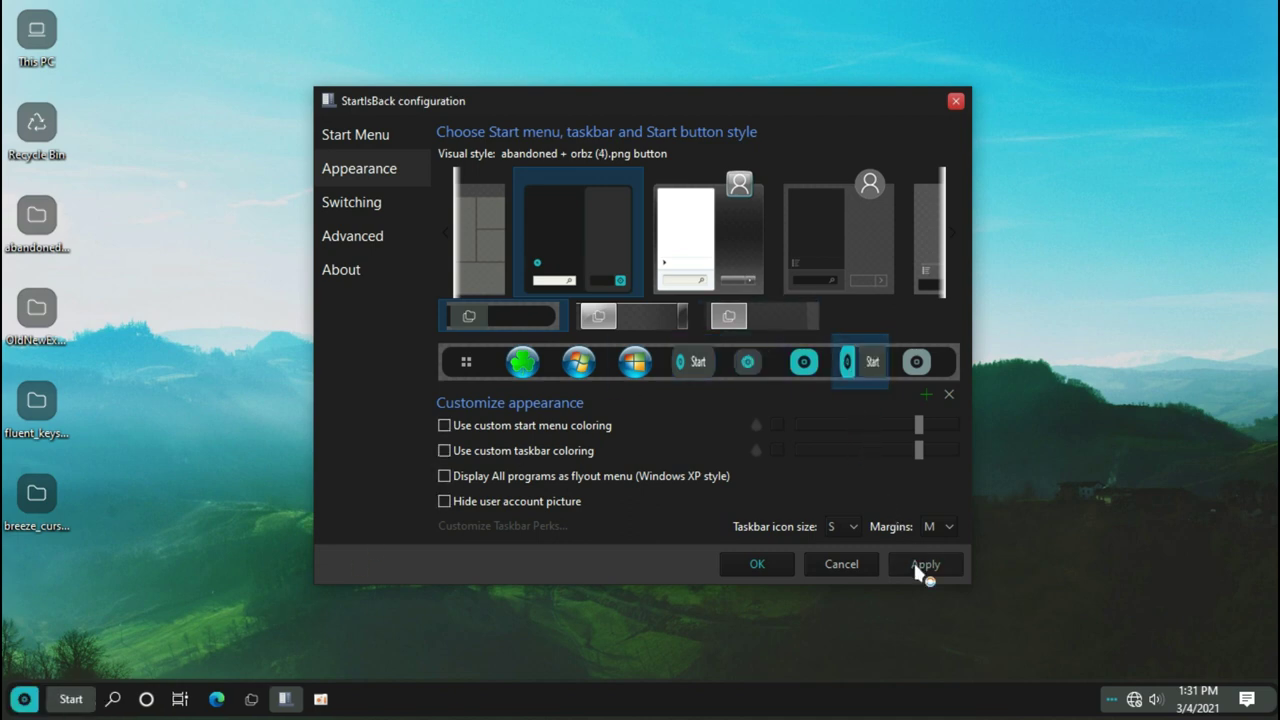
Step: Hide the user account picture and turn on centered task icons in the Taskbar Perks
{"action": "left_click", "coordinate": [445, 500]}
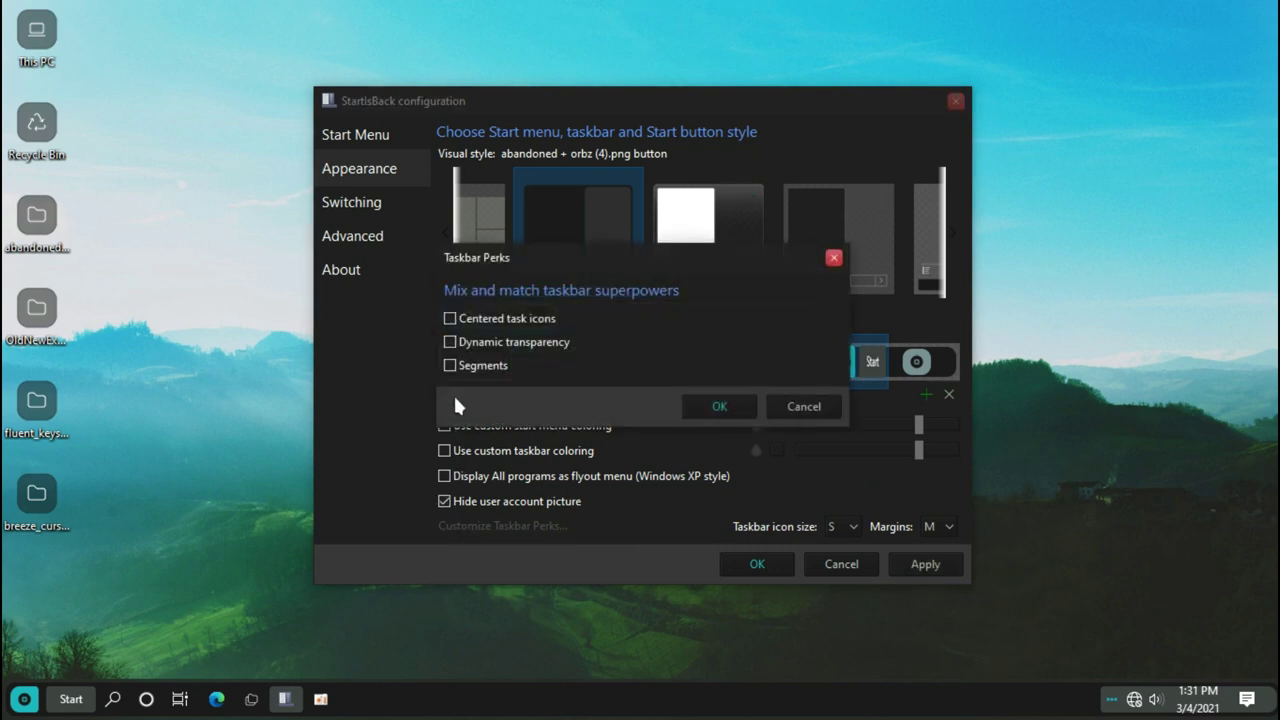
{"action": "left_click", "coordinate": [451, 318]}
{"action": "left_click", "coordinate": [720, 407]}
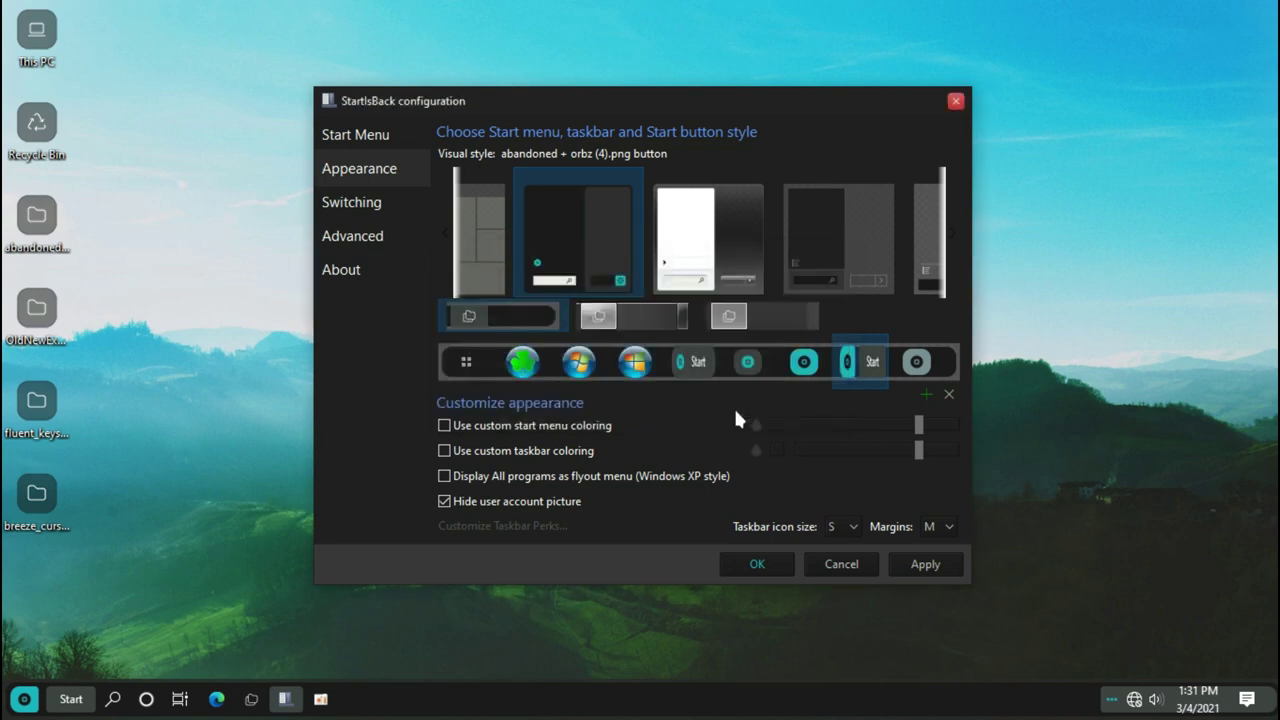
Step: Apply the StartIsBack appearance settings, close the configuration, and check the restyled Start menu
{"action": "left_click", "coordinate": [902, 564]}
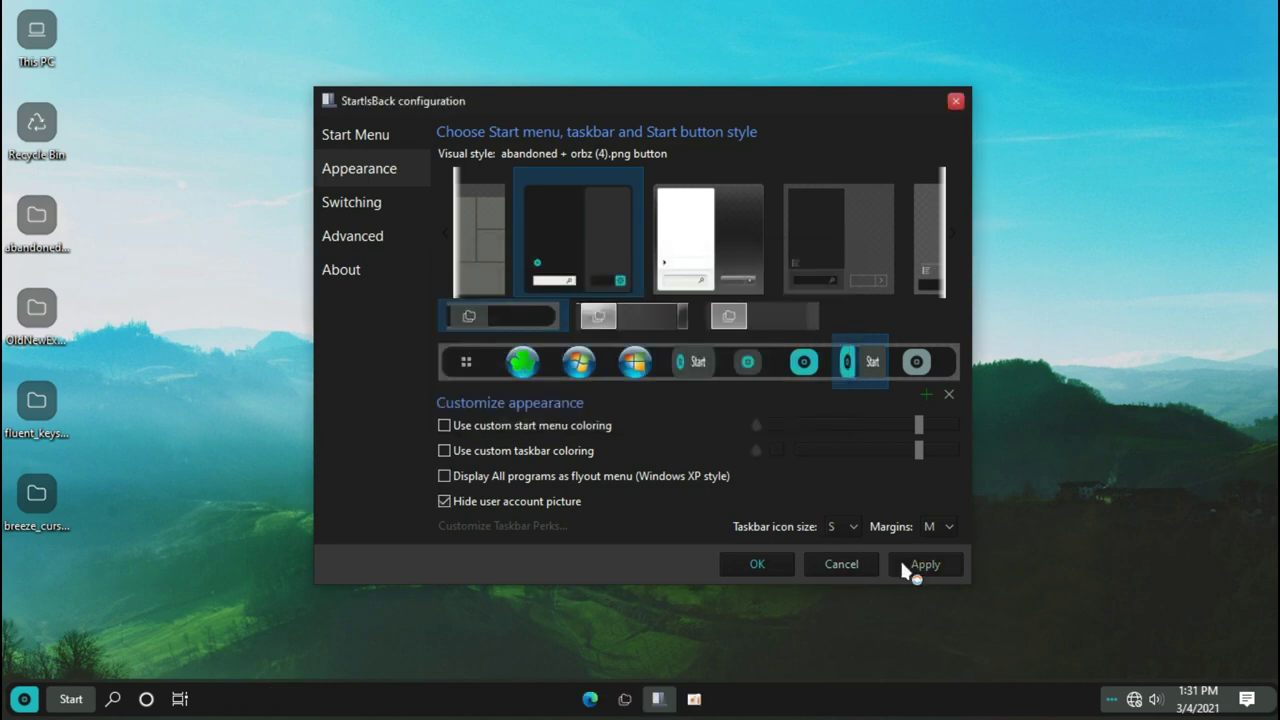
{"action": "left_click", "coordinate": [784, 563]}
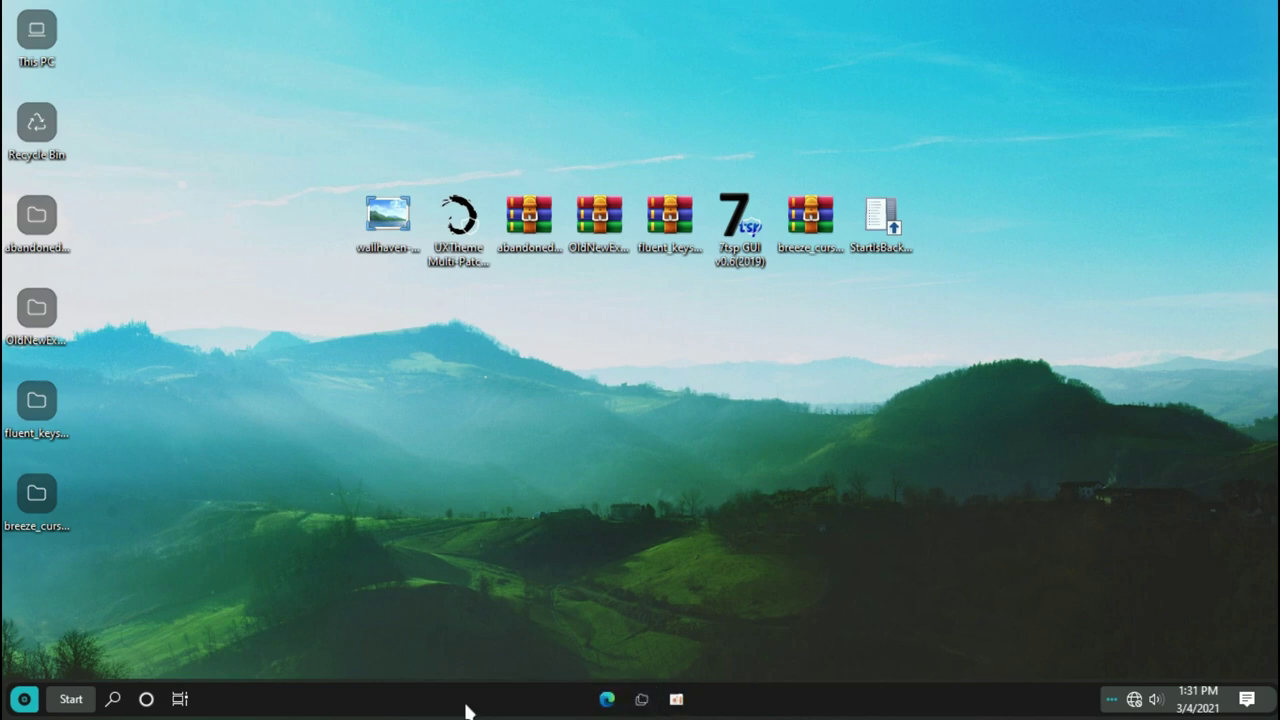
{"action": "left_click", "coordinate": [27, 702]}
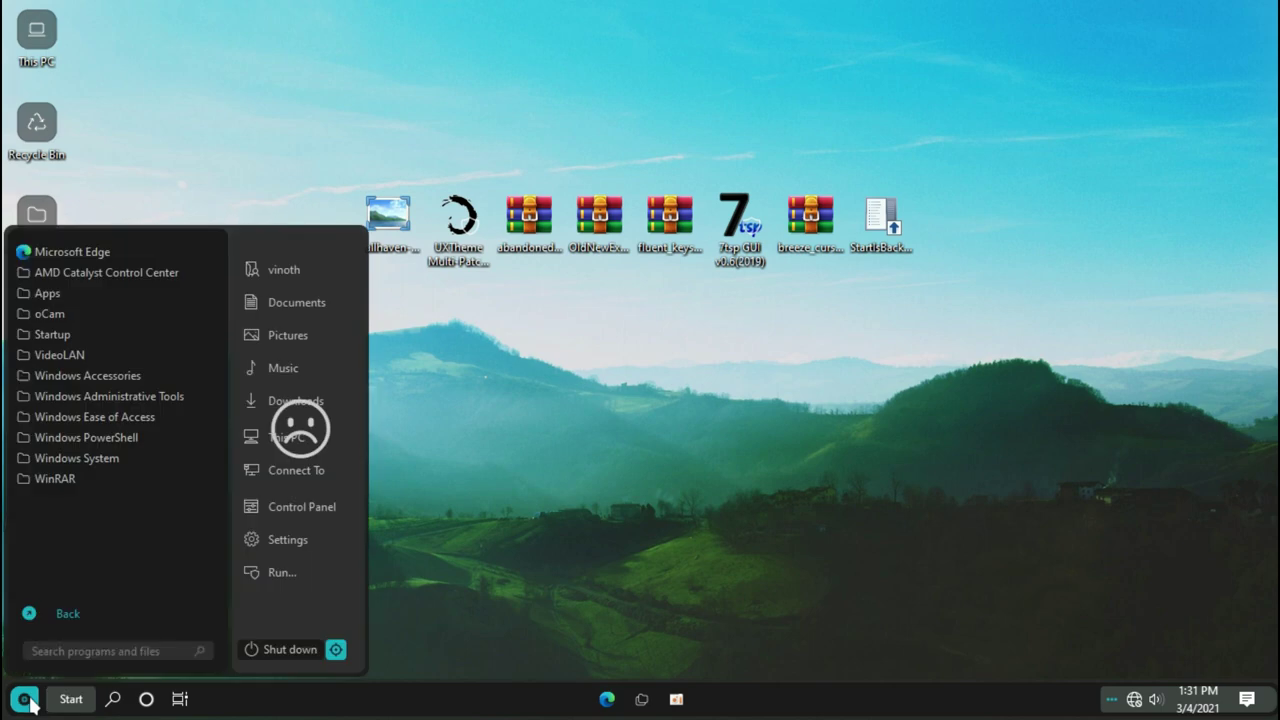
{"action": "left_click", "coordinate": [27, 702]}
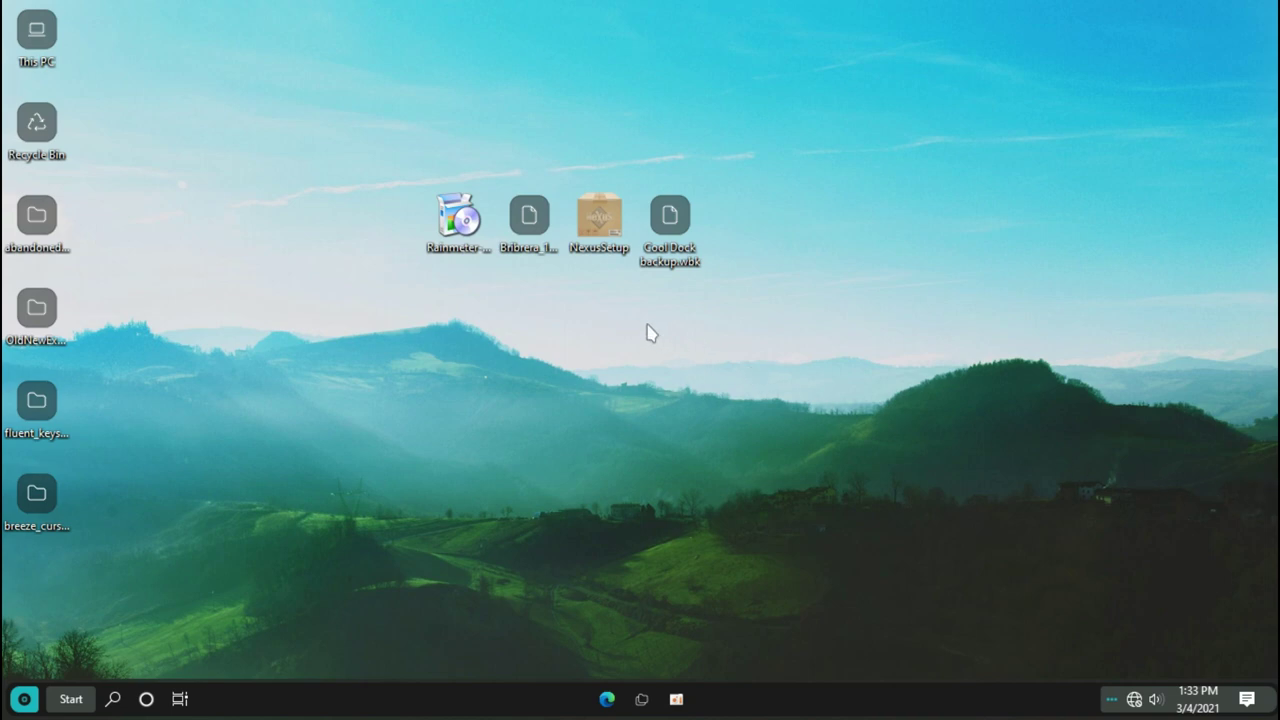
Step: Install Rainmeter as a standard installation in C:\Program Files\Rainmeter with launch on startup enabled, and run it
{"action": "left_click", "coordinate": [470, 238]}
{"action": "double_click", "coordinate": [470, 238]}
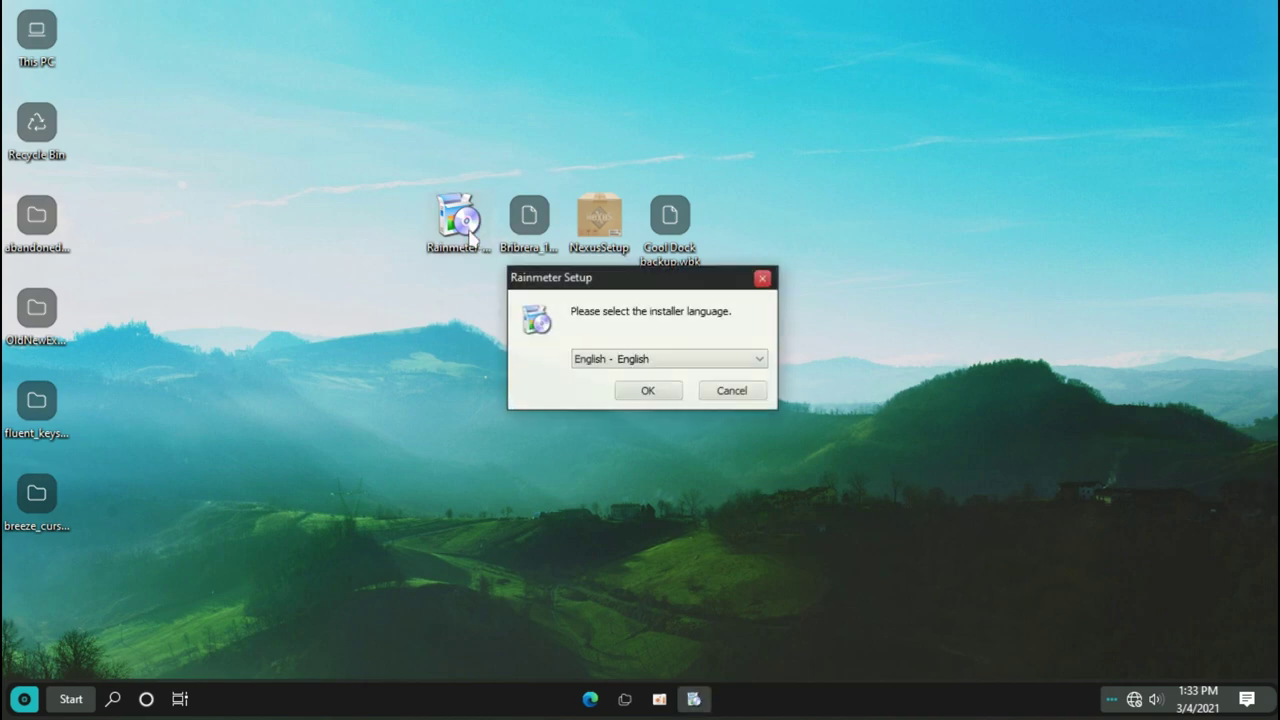
{"action": "left_click", "coordinate": [632, 392]}
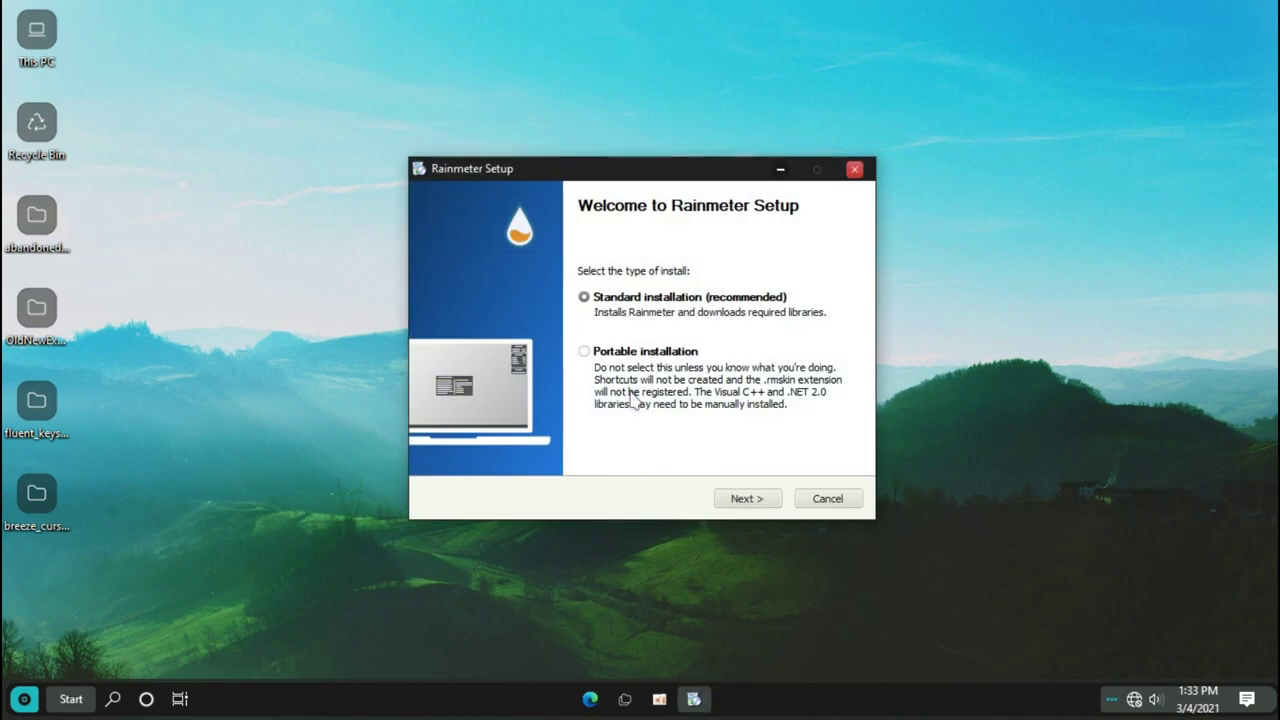
{"action": "left_click", "coordinate": [716, 500]}
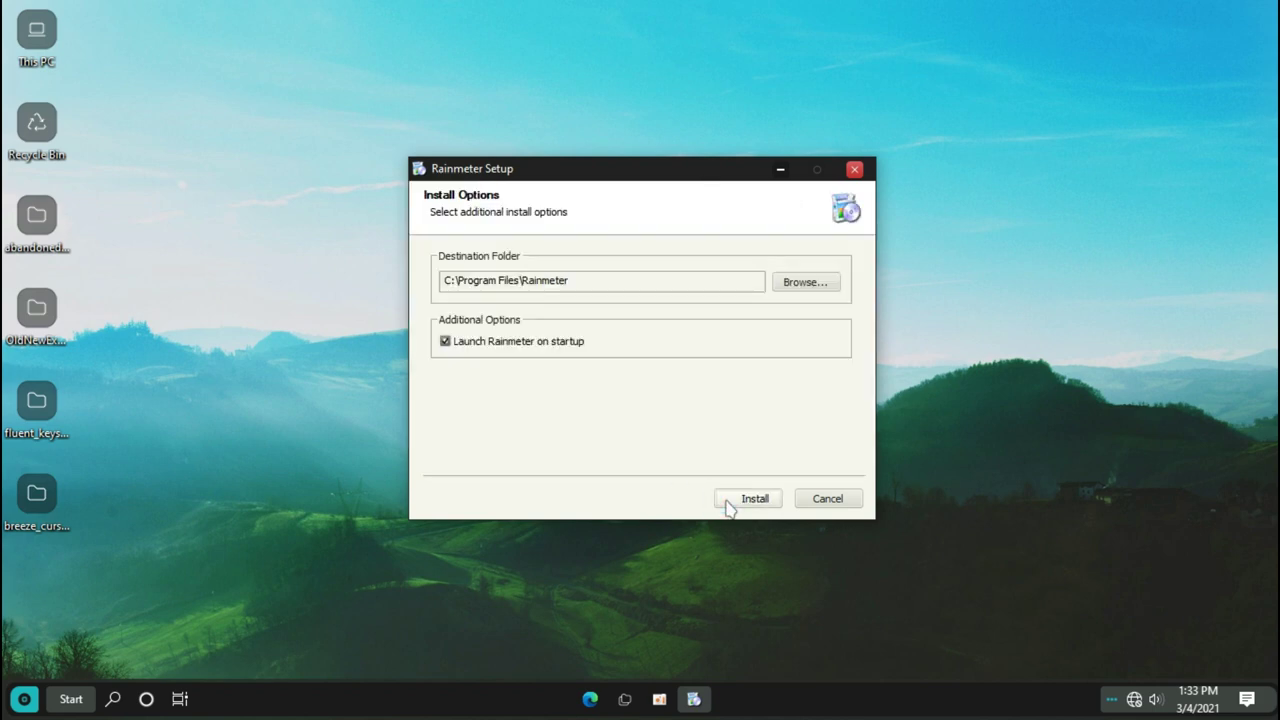
{"action": "left_click", "coordinate": [728, 507]}
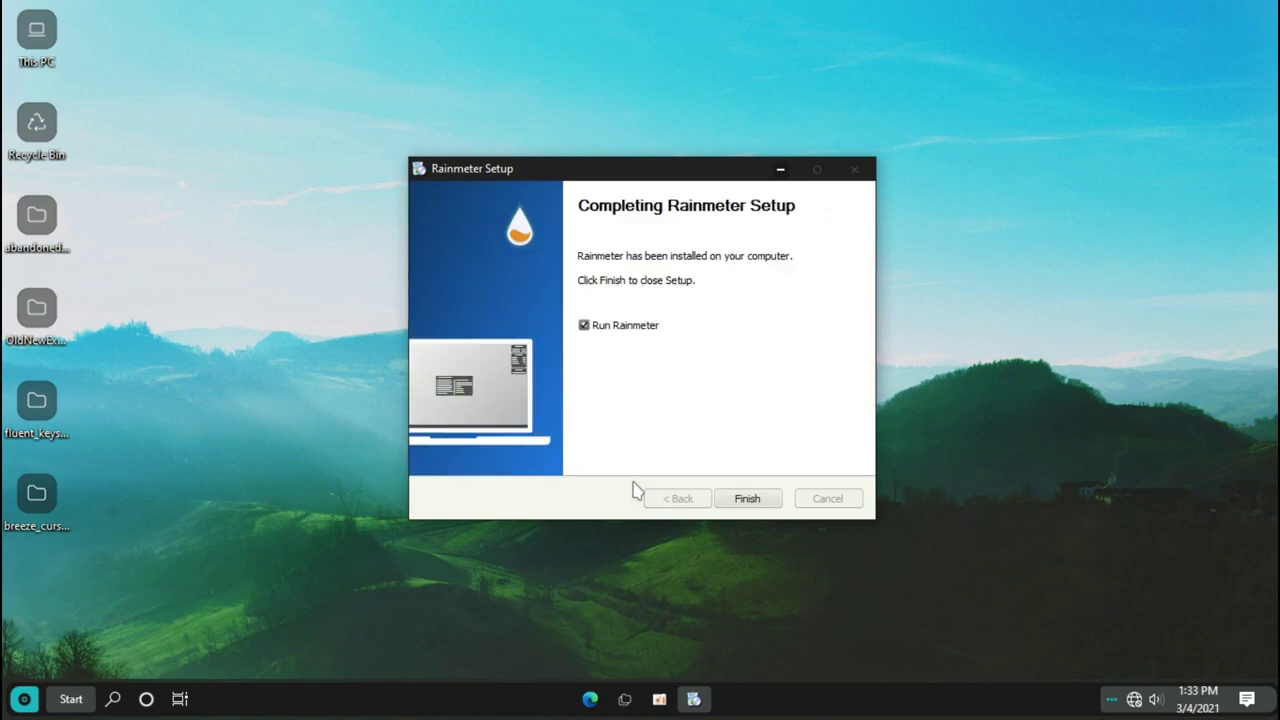
{"action": "left_click", "coordinate": [738, 503]}
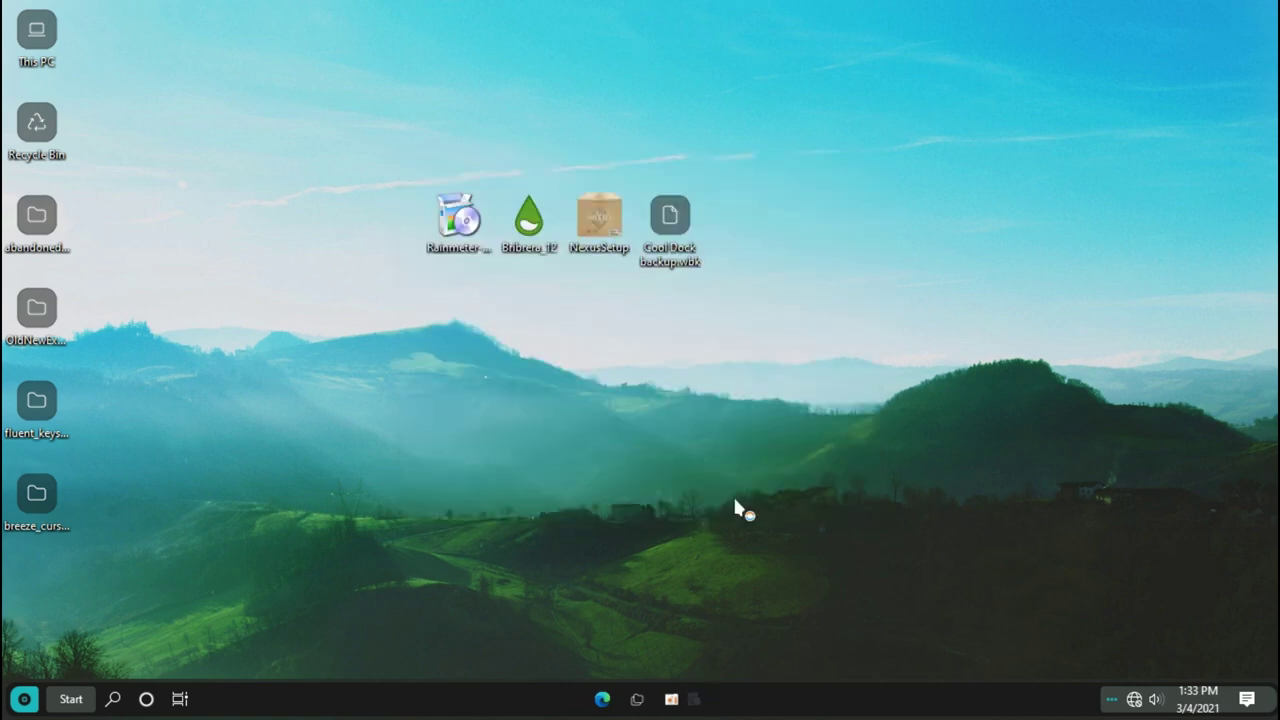
Step: Unload Rainmeter's default illustro skins, including Disks, System and Clock, and install the Bribrera skin package
{"action": "right_click", "coordinate": [732, 480]}
{"action": "left_click", "coordinate": [770, 466]}
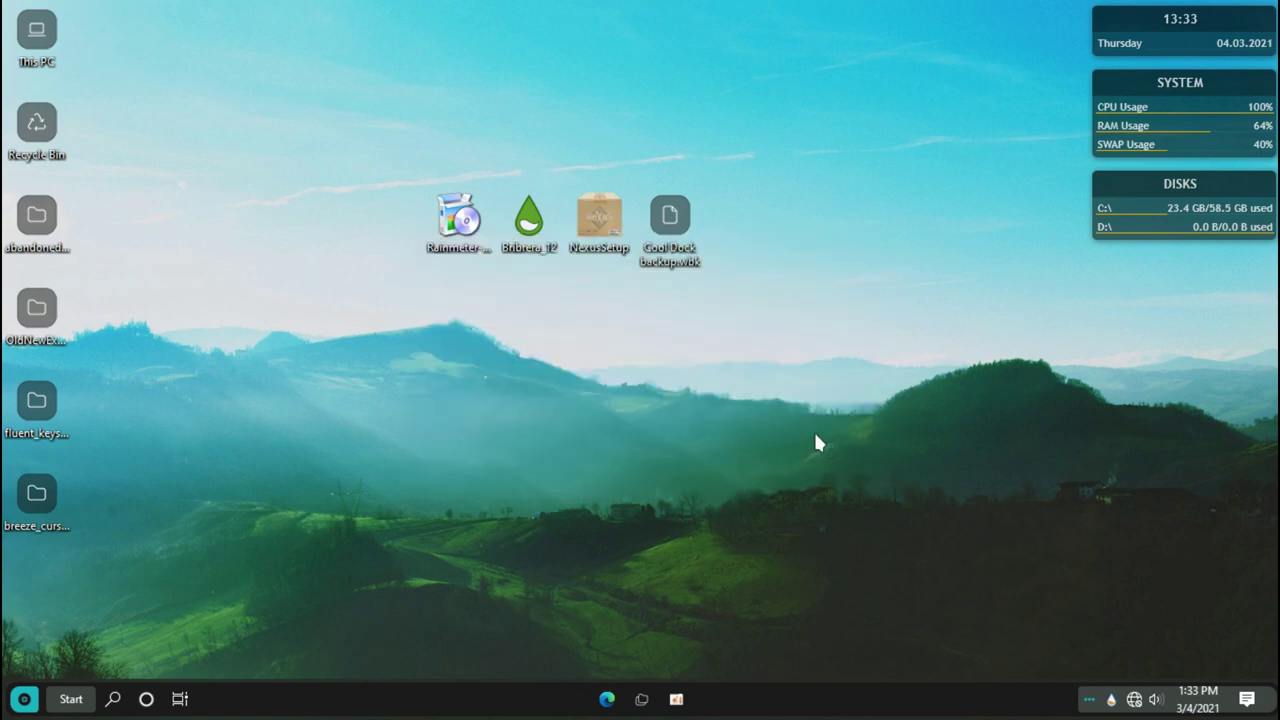
{"action": "right_click", "coordinate": [1100, 242]}
{"action": "left_click", "coordinate": [1131, 444]}
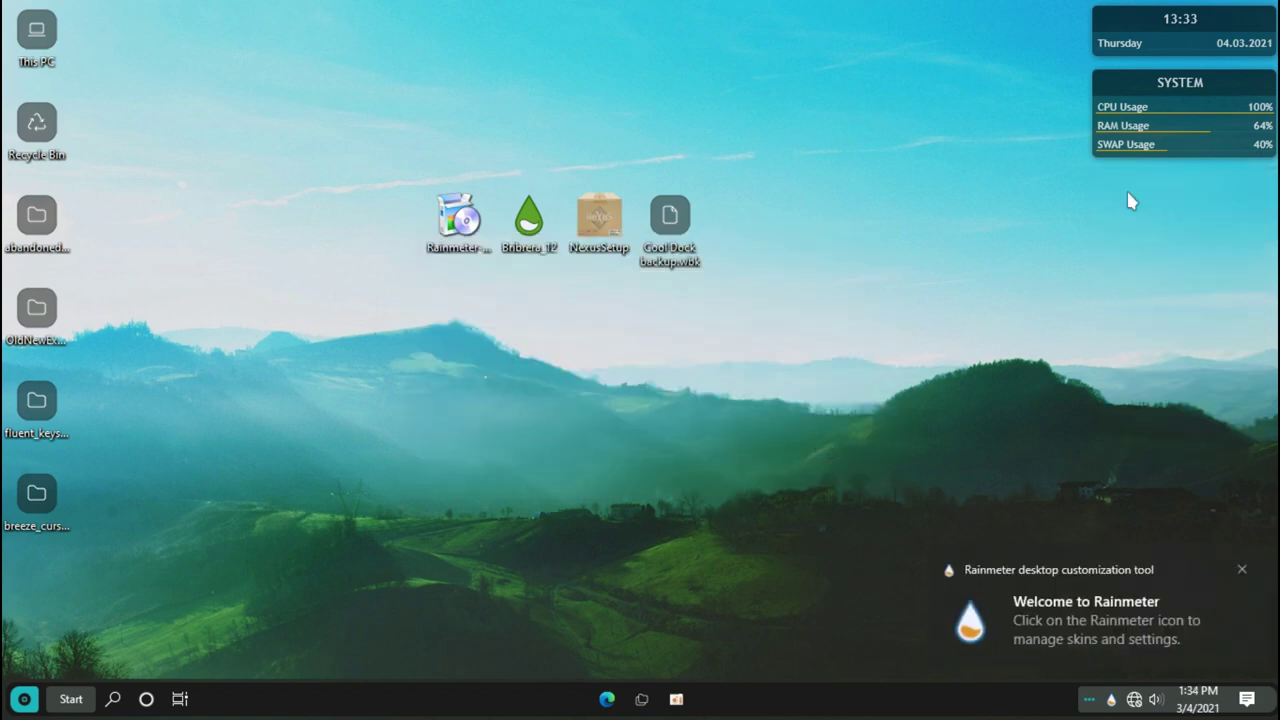
{"action": "right_click", "coordinate": [1128, 148]}
{"action": "left_click", "coordinate": [1165, 358]}
{"action": "right_click", "coordinate": [1135, 42]}
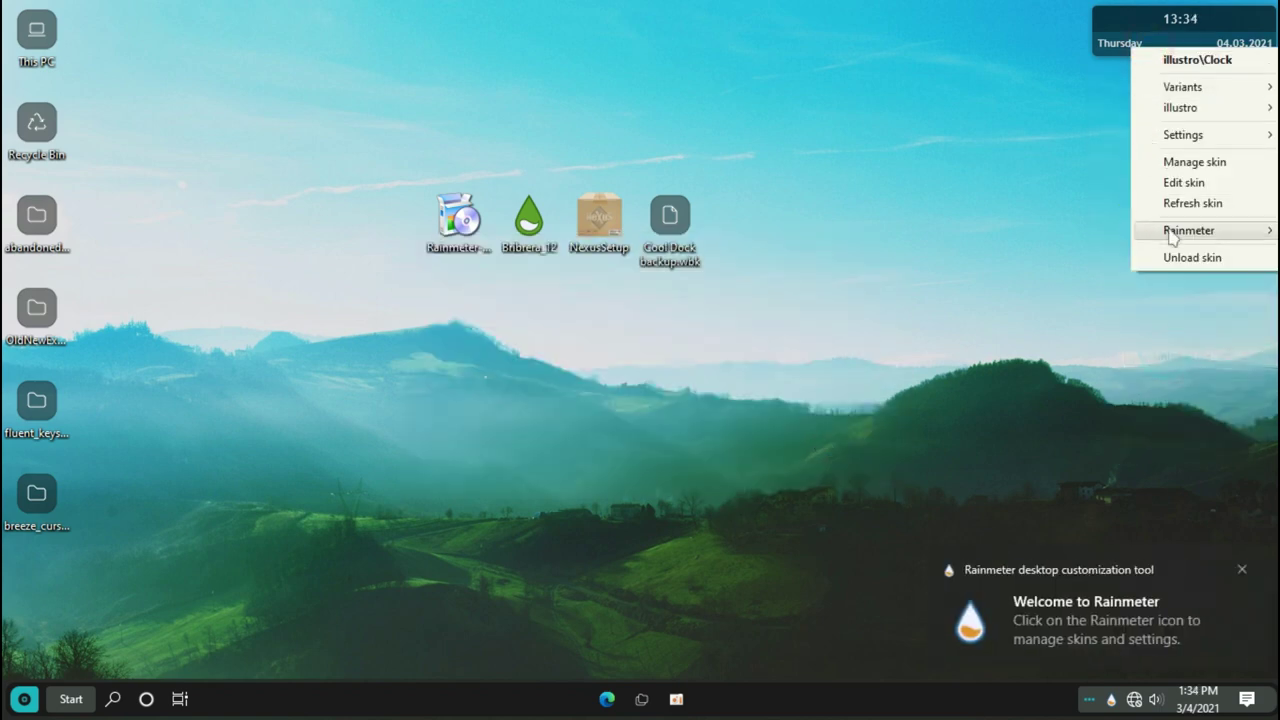
{"action": "left_click", "coordinate": [1170, 257]}
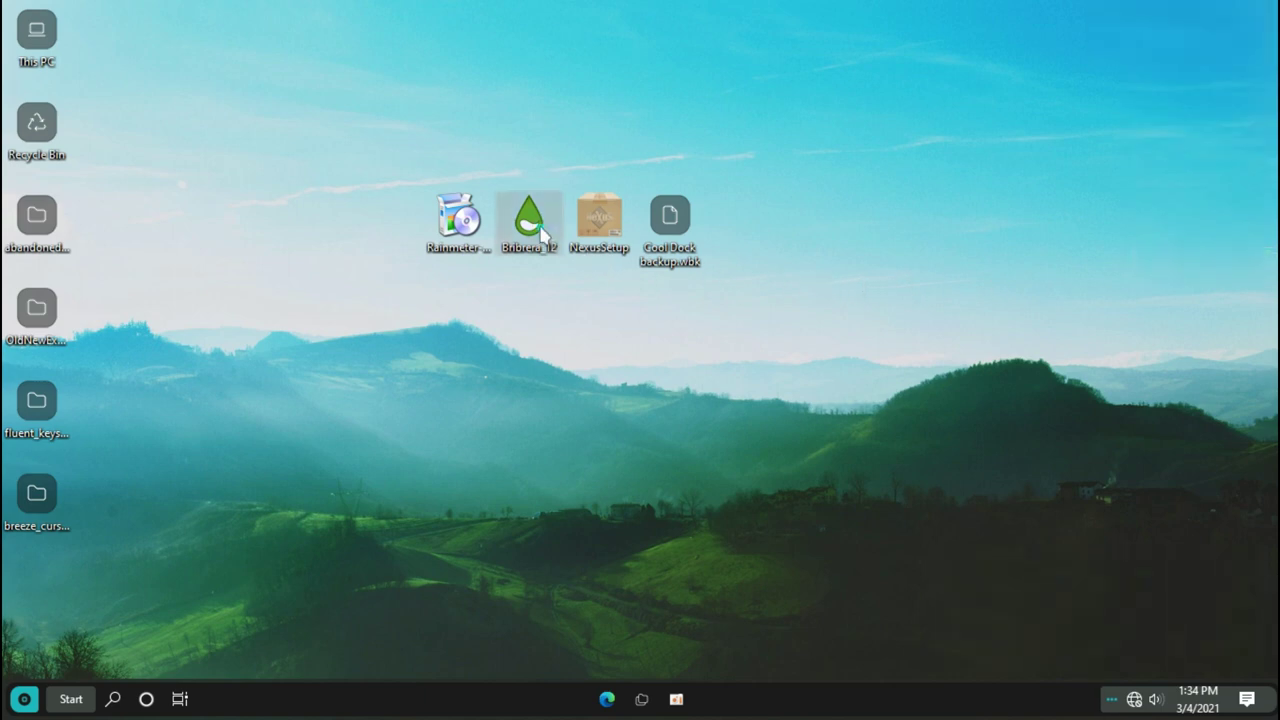
{"action": "double_click", "coordinate": [541, 234]}
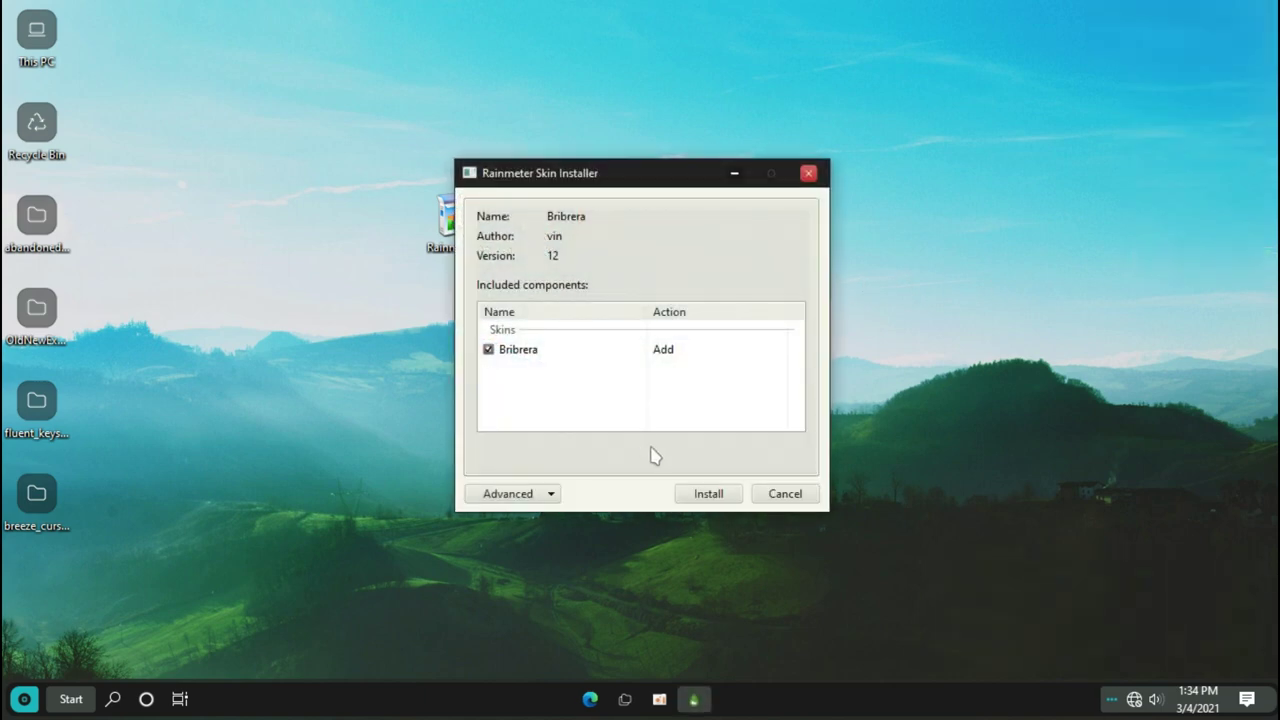
{"action": "left_click", "coordinate": [692, 496]}
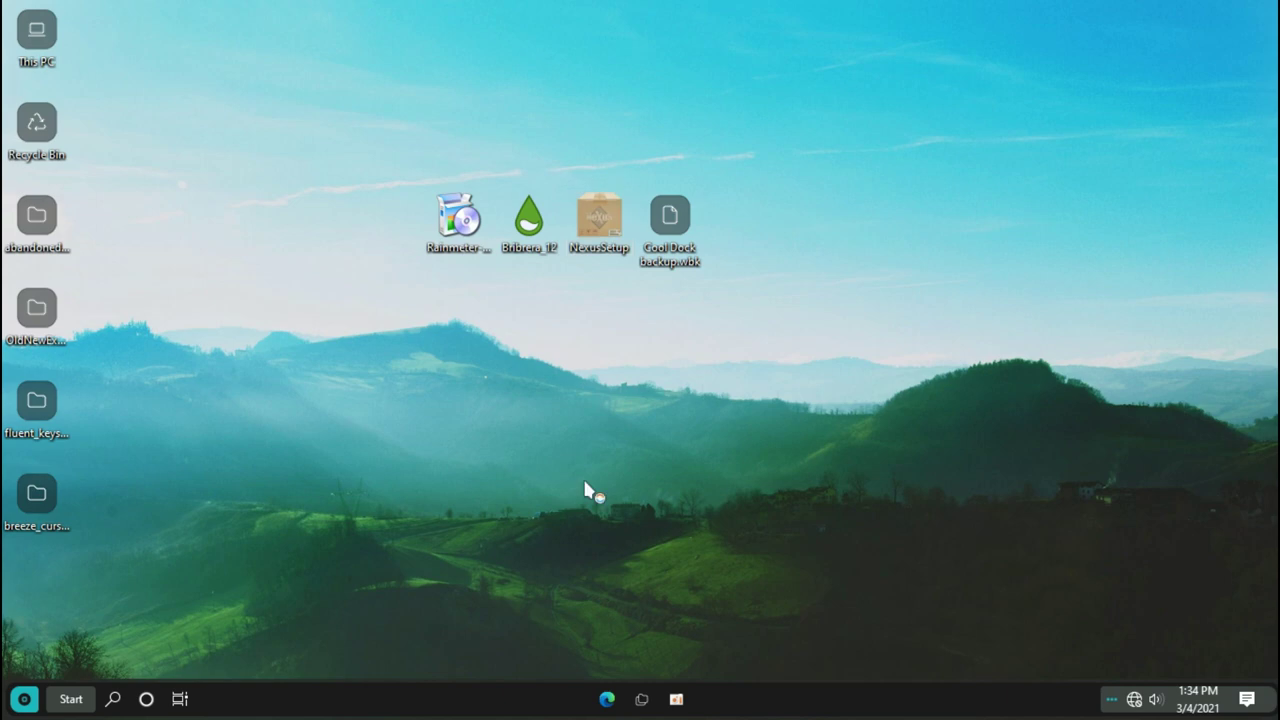
Step: Install Nexus 19.2 into the existing C:\Program Files\Winstep folder, accepting the license agreement, and launch it
{"action": "left_click", "coordinate": [633, 393]}
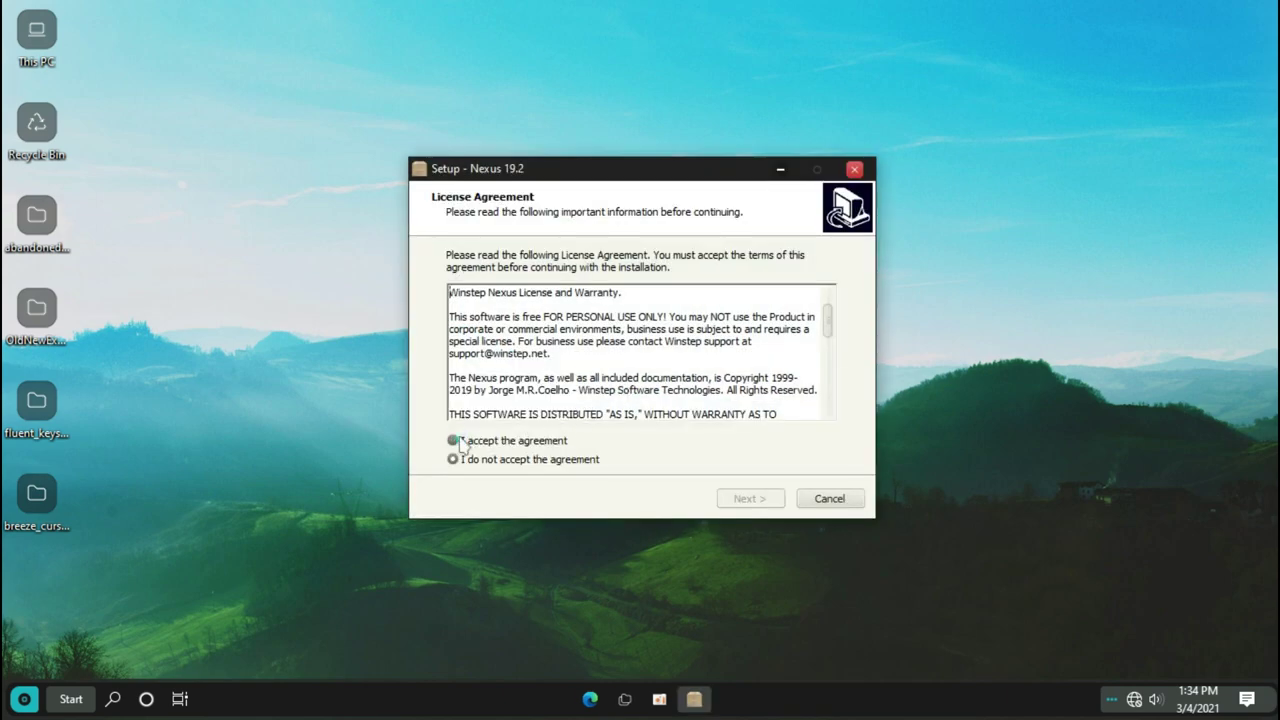
{"action": "left_click", "coordinate": [452, 440]}
{"action": "left_click", "coordinate": [735, 500]}
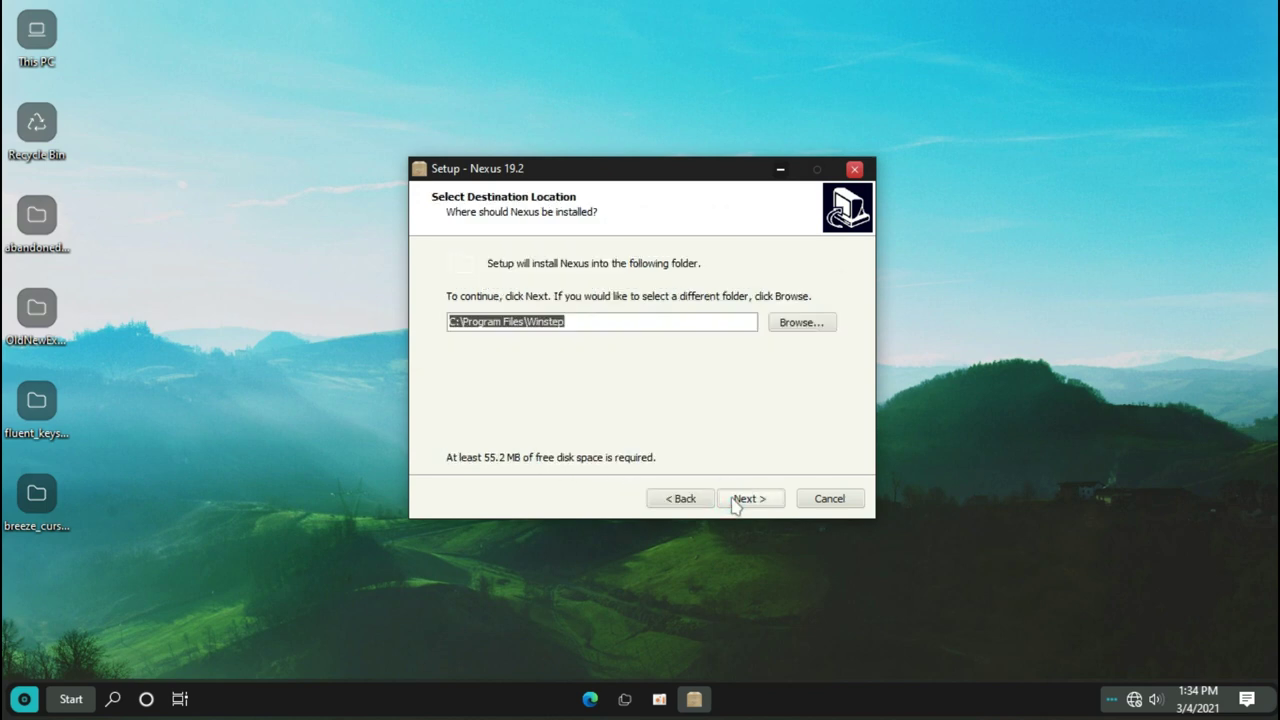
{"action": "left_click", "coordinate": [741, 500]}
{"action": "left_click", "coordinate": [710, 428]}
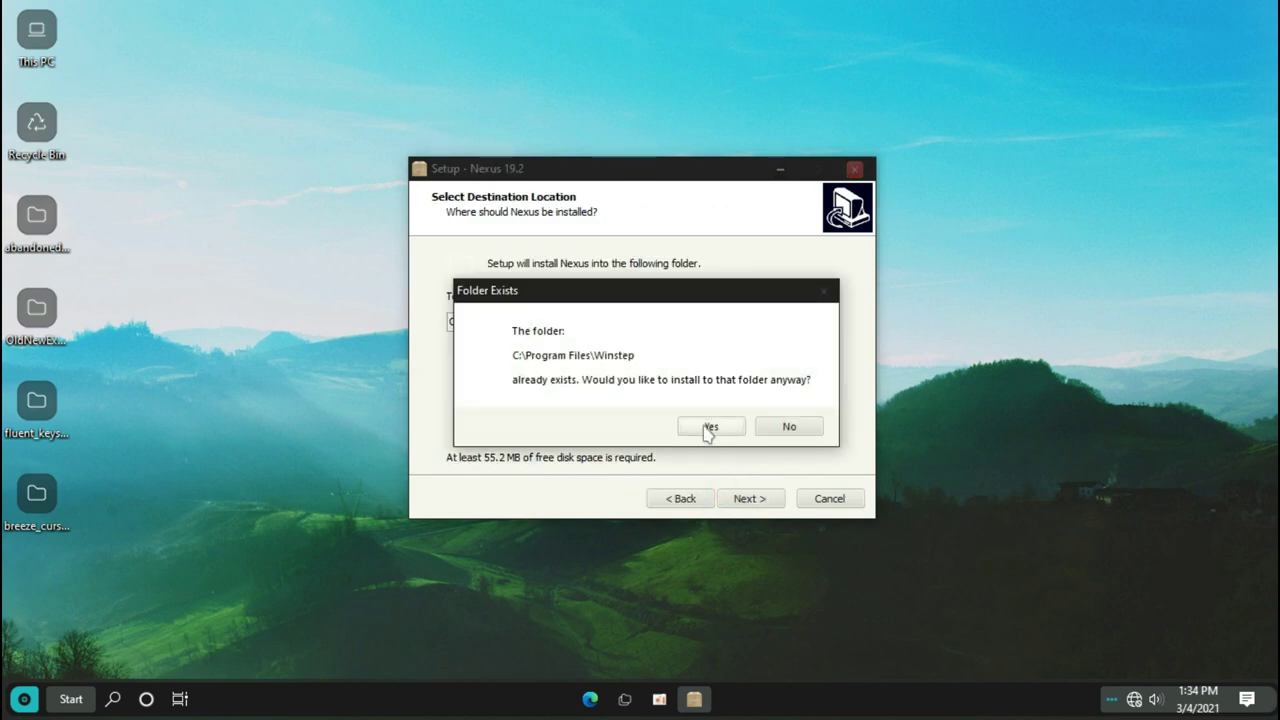
{"action": "left_click", "coordinate": [743, 500]}
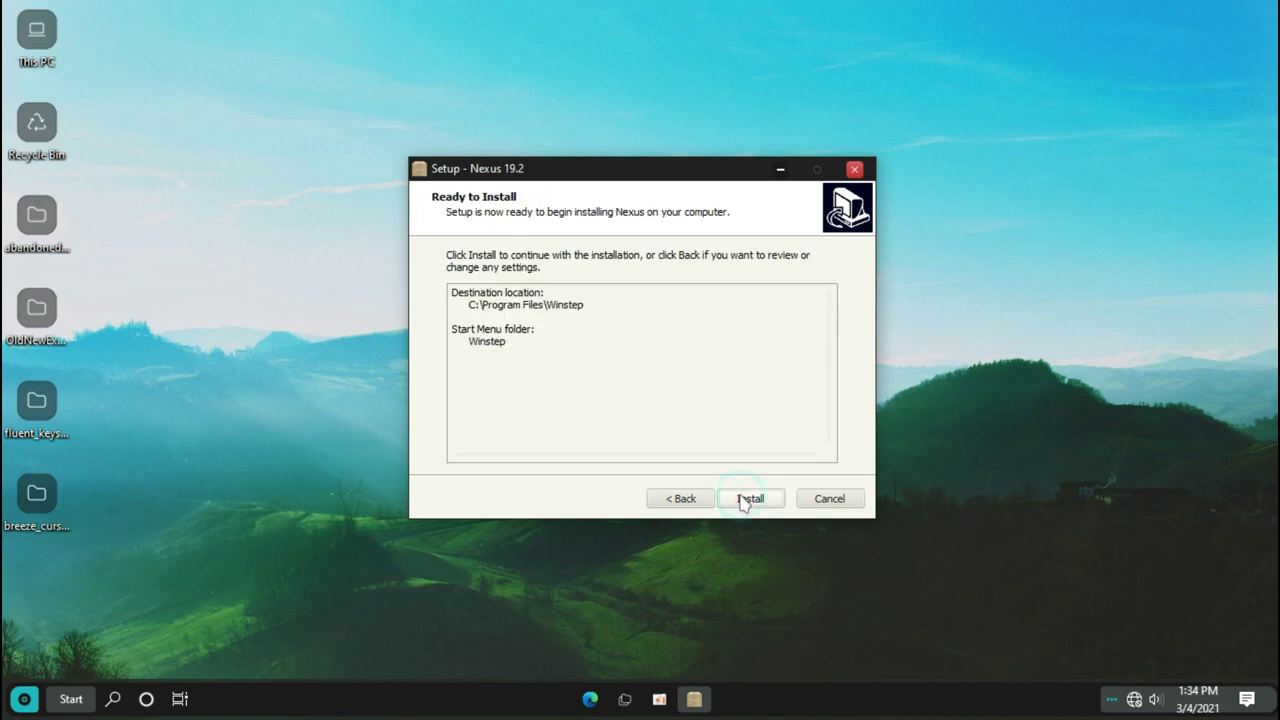
{"action": "left_click", "coordinate": [744, 500]}
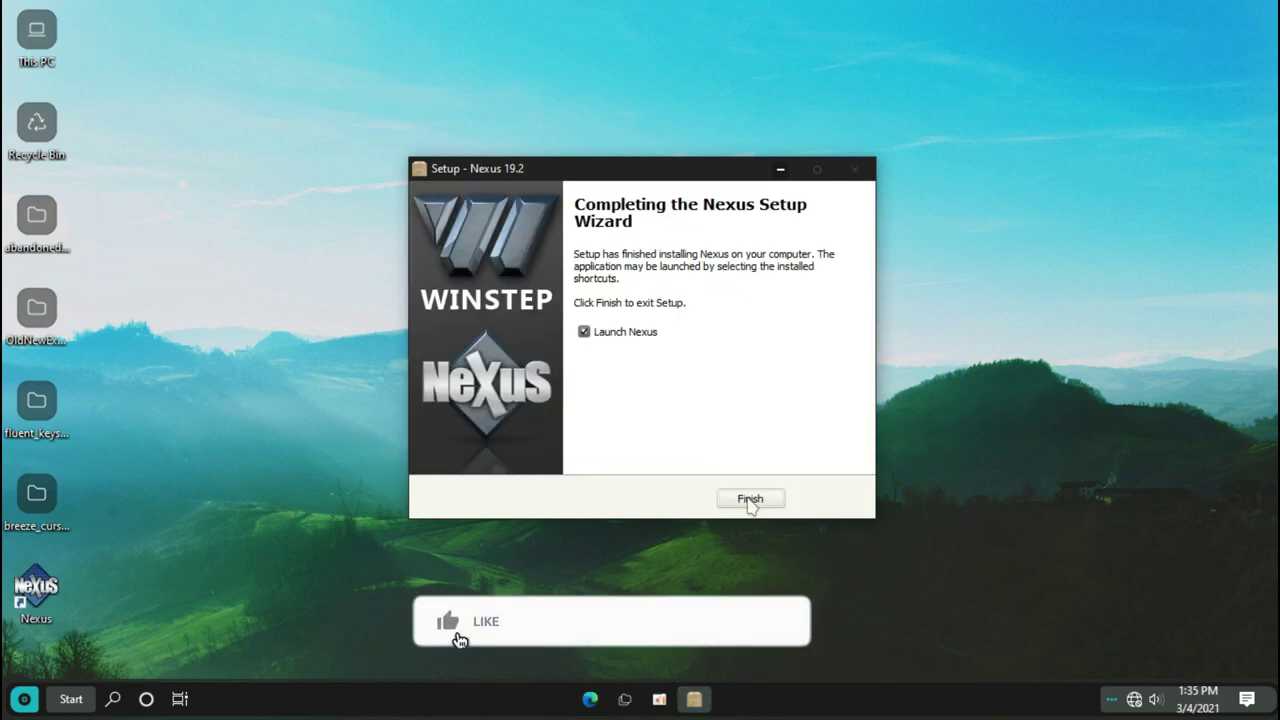
{"action": "left_click", "coordinate": [750, 500]}
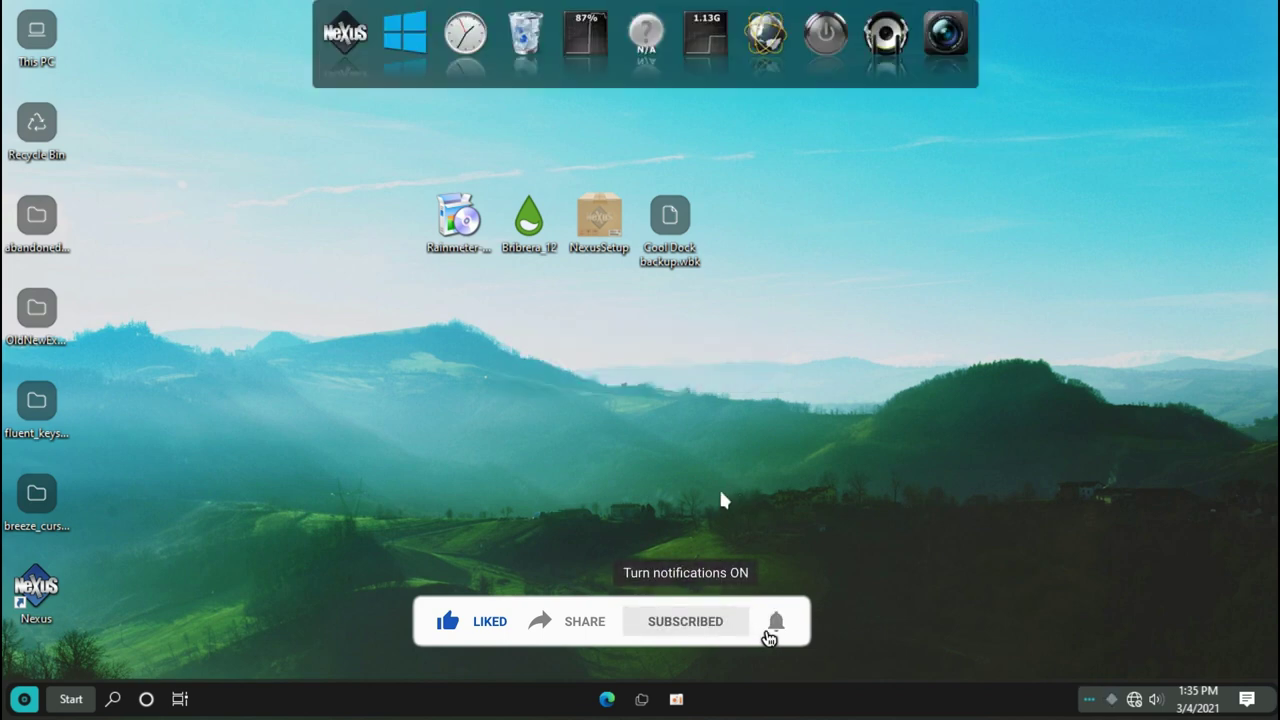
Step: Copy the abandoned folder stored beside the Indicator image inside the abandoned suite for windows 10
{"action": "double_click", "coordinate": [36, 230]}
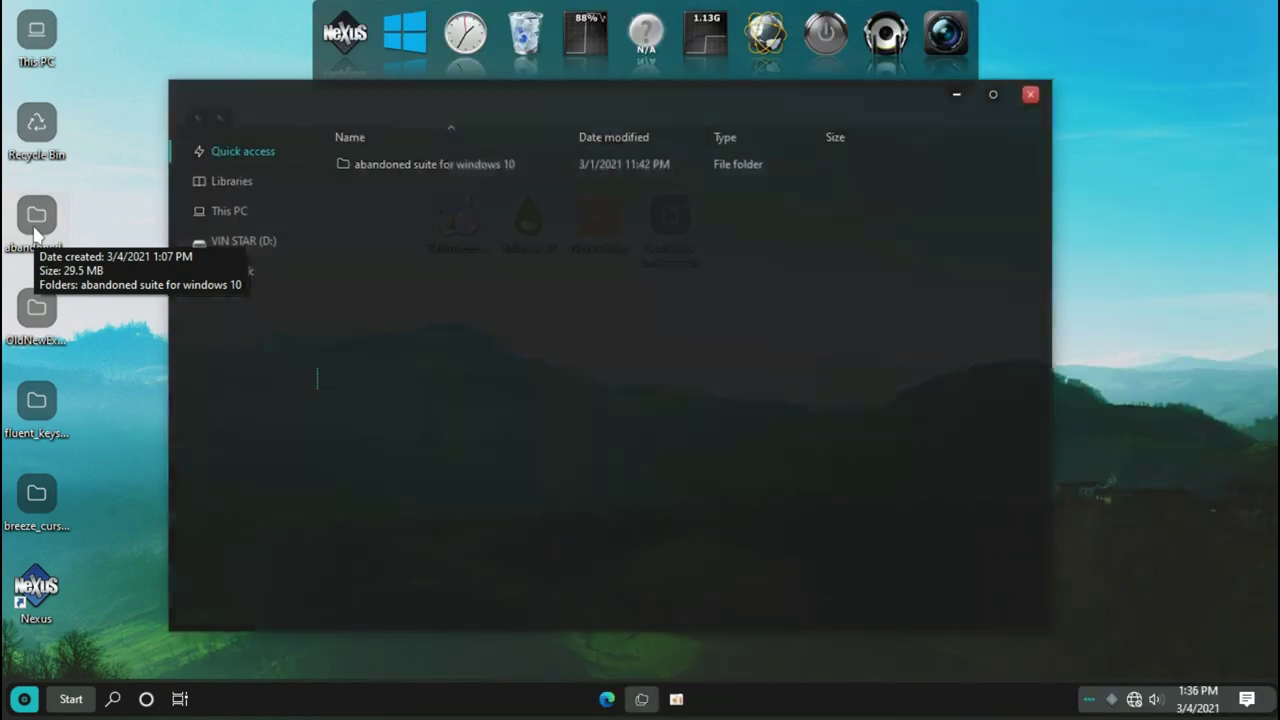
{"action": "double_click", "coordinate": [365, 166]}
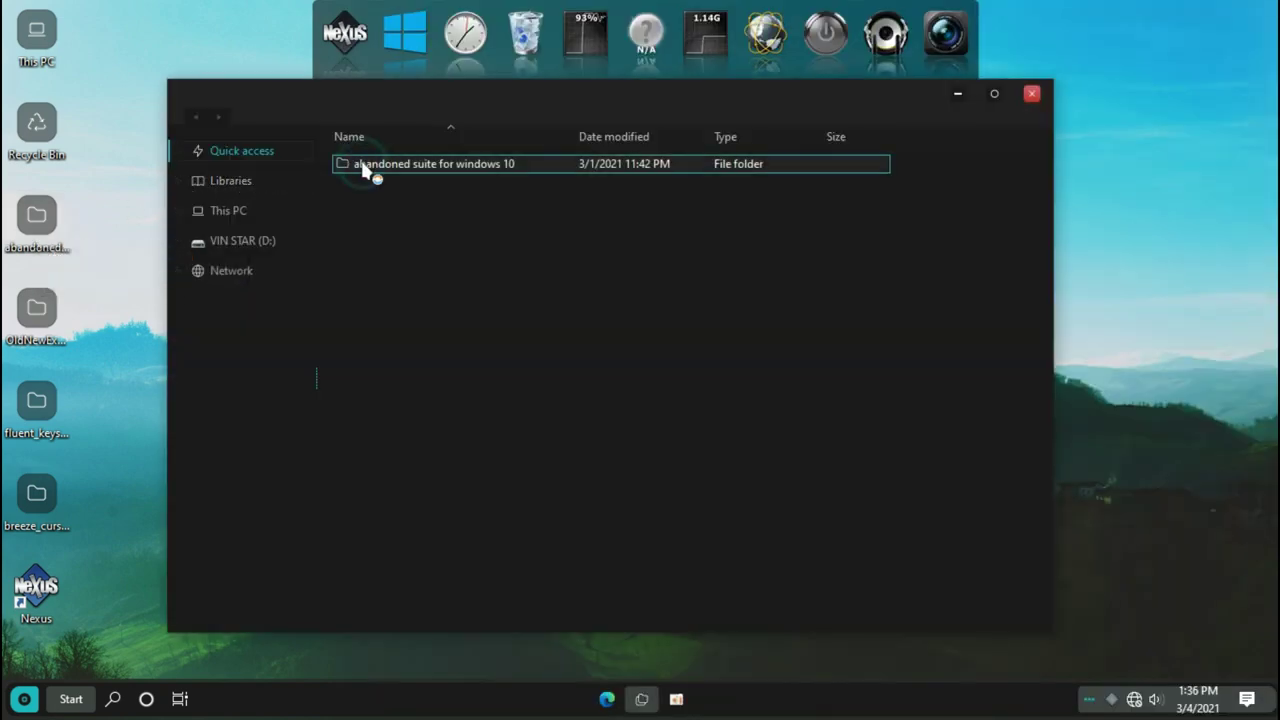
{"action": "double_click", "coordinate": [425, 163]}
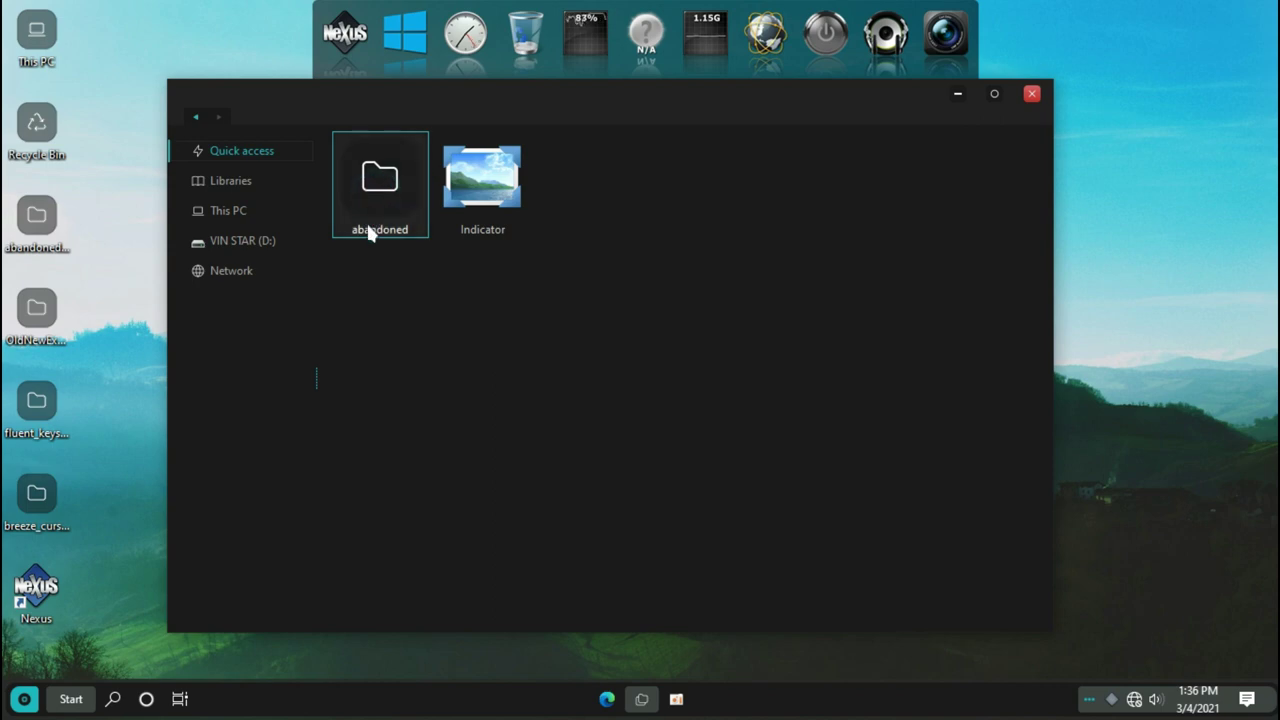
{"action": "right_click", "coordinate": [369, 183]}
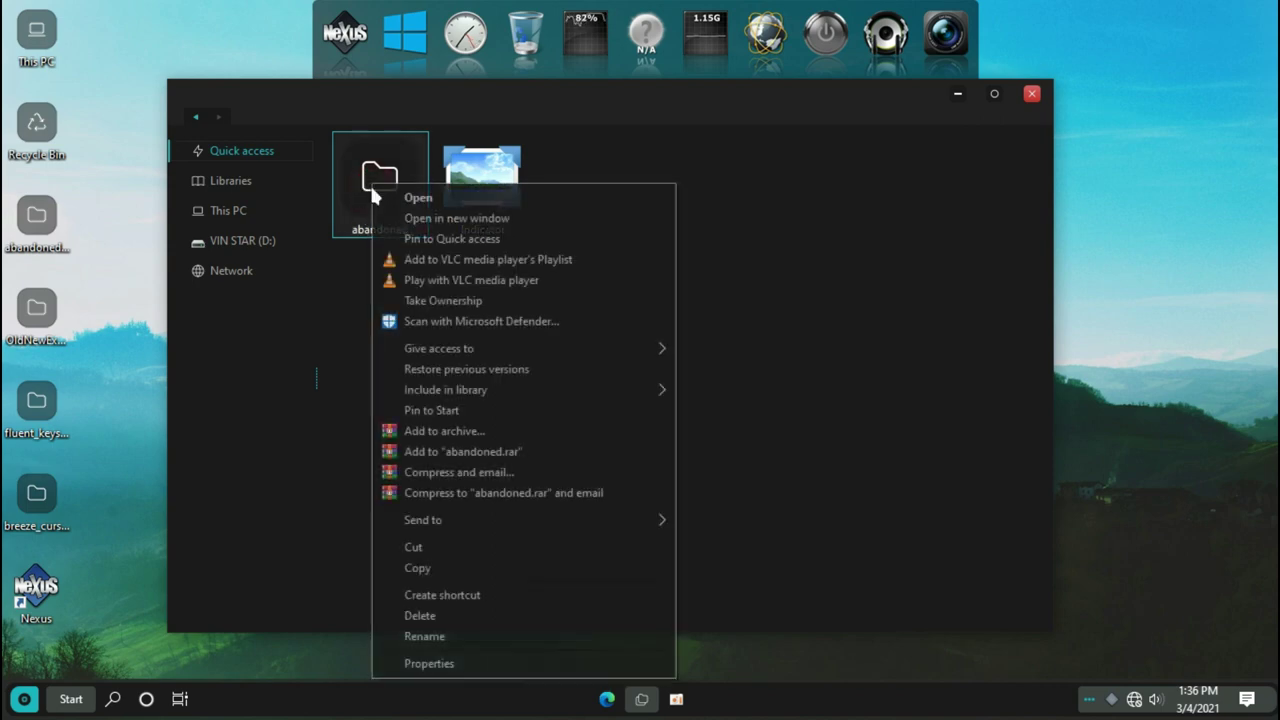
{"action": "left_click", "coordinate": [403, 567]}
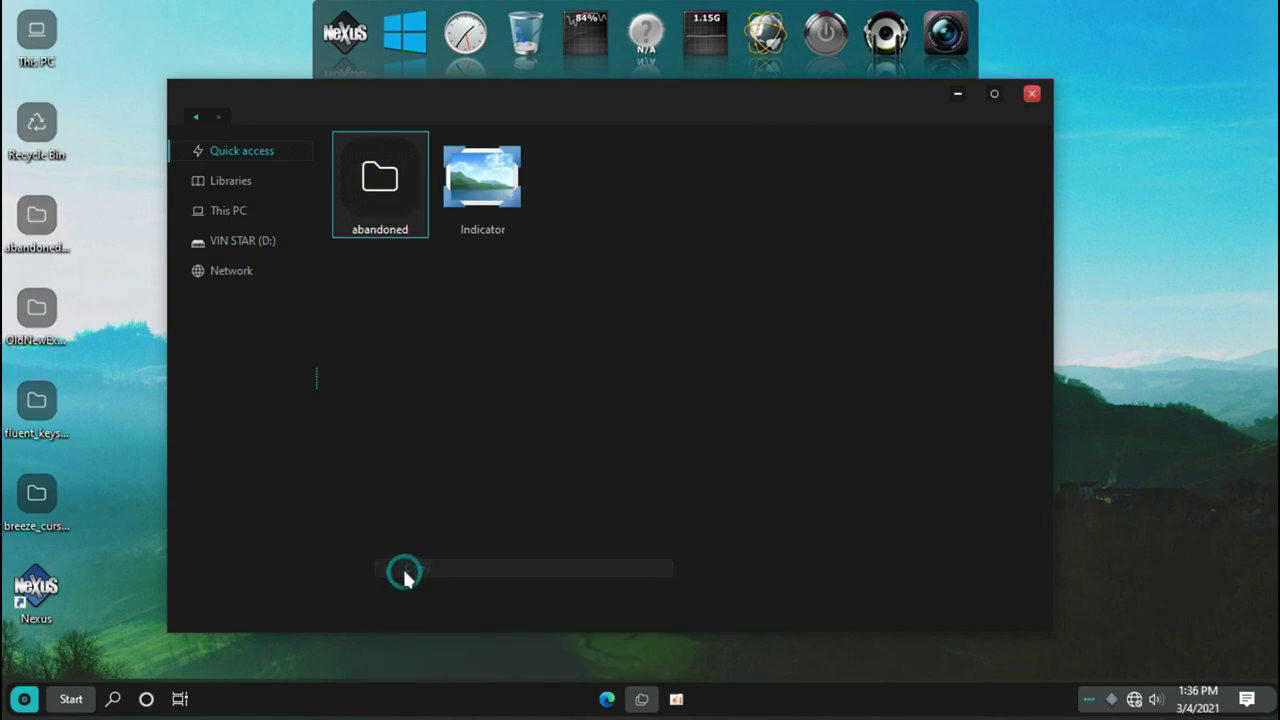
Step: Paste the abandoned folder into Documents > Winstep > NeXuS > Backgrounds and close the file window
{"action": "left_click", "coordinate": [238, 193]}
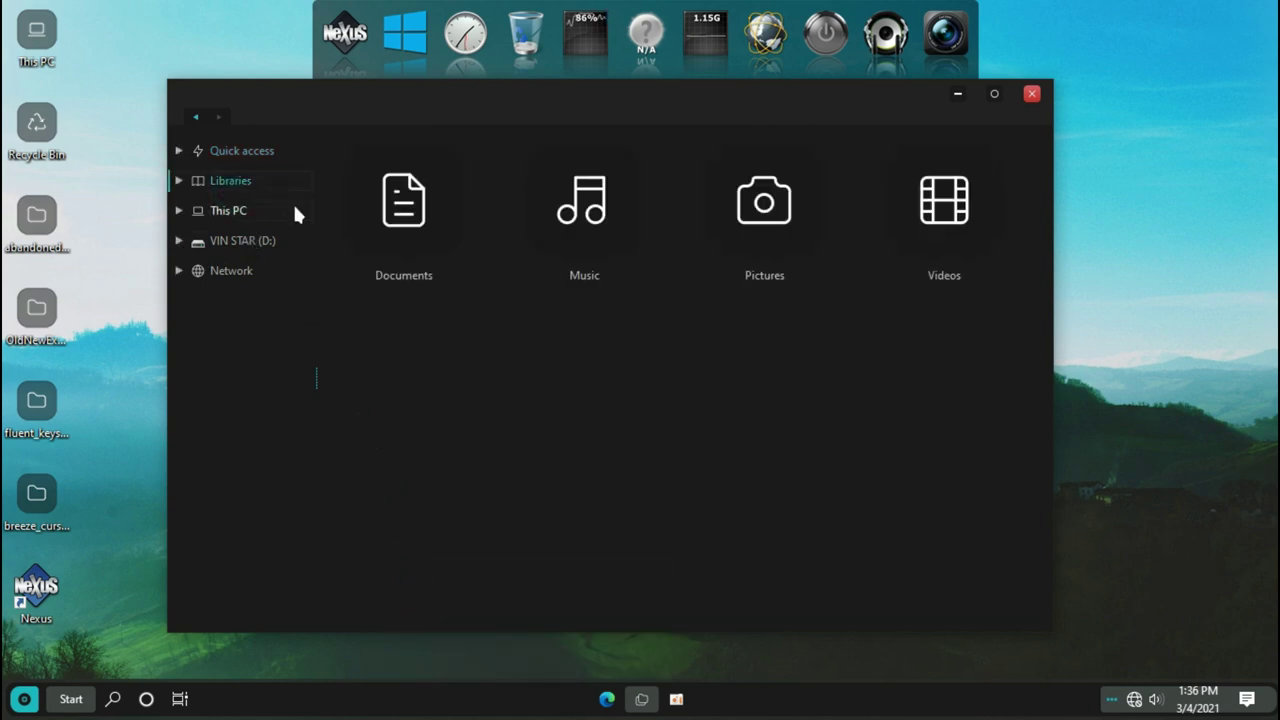
{"action": "double_click", "coordinate": [418, 288]}
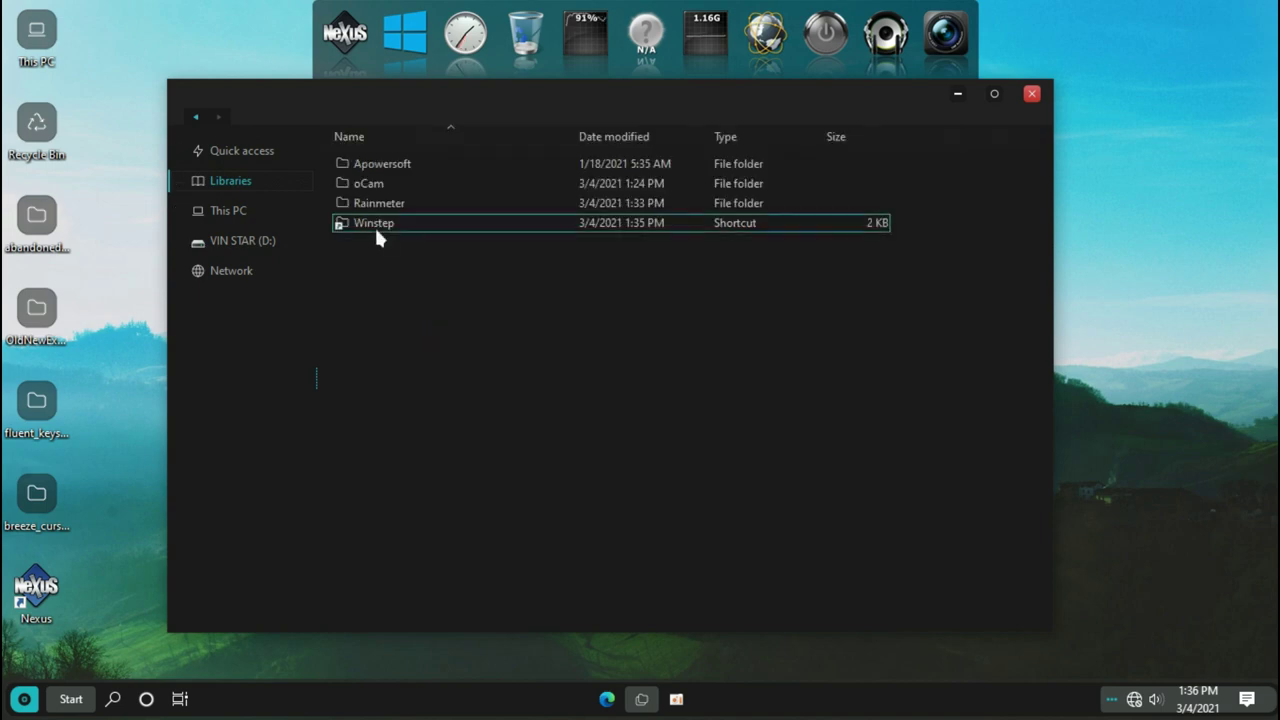
{"action": "double_click", "coordinate": [373, 224]}
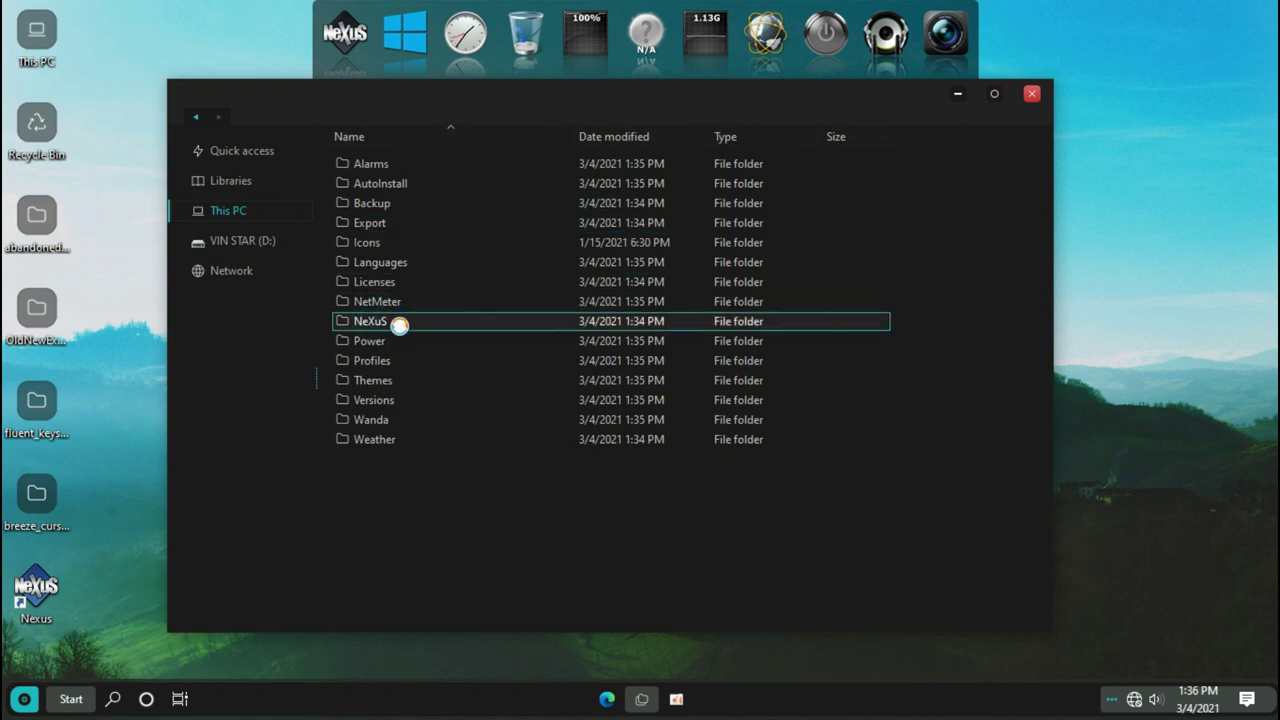
{"action": "double_click", "coordinate": [399, 323]}
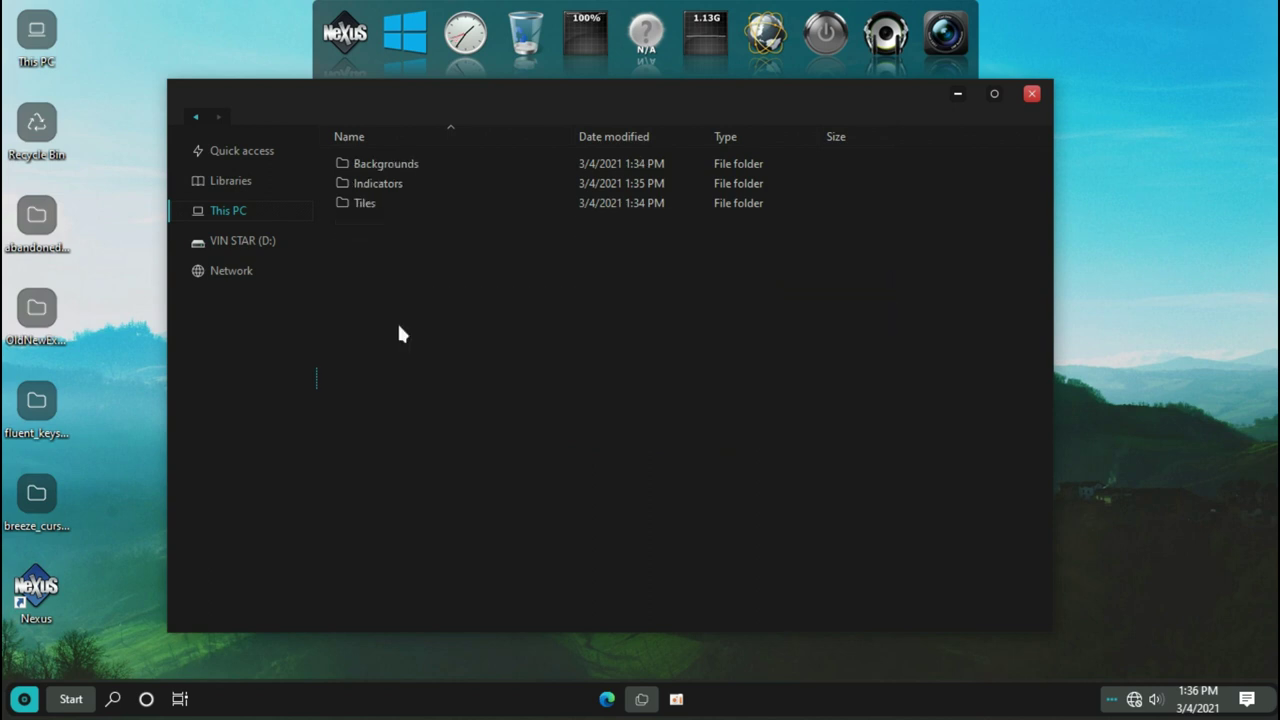
{"action": "double_click", "coordinate": [428, 164]}
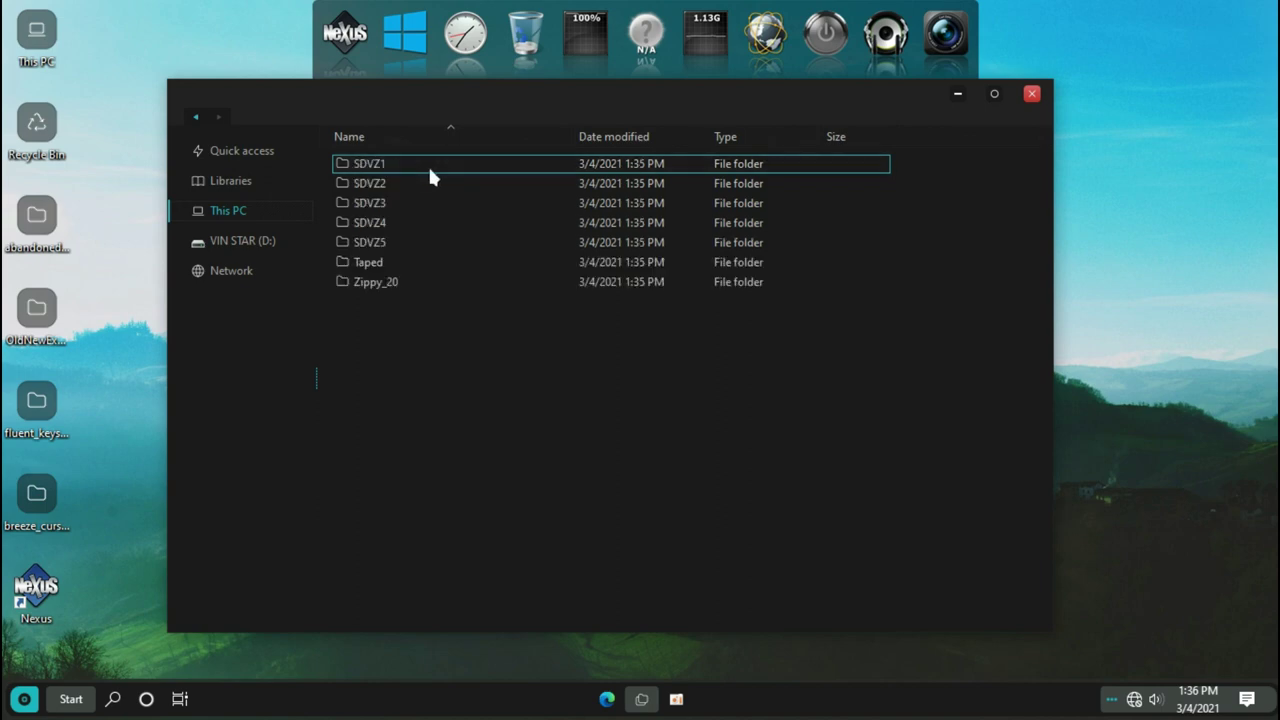
{"action": "left_click", "coordinate": [412, 333]}
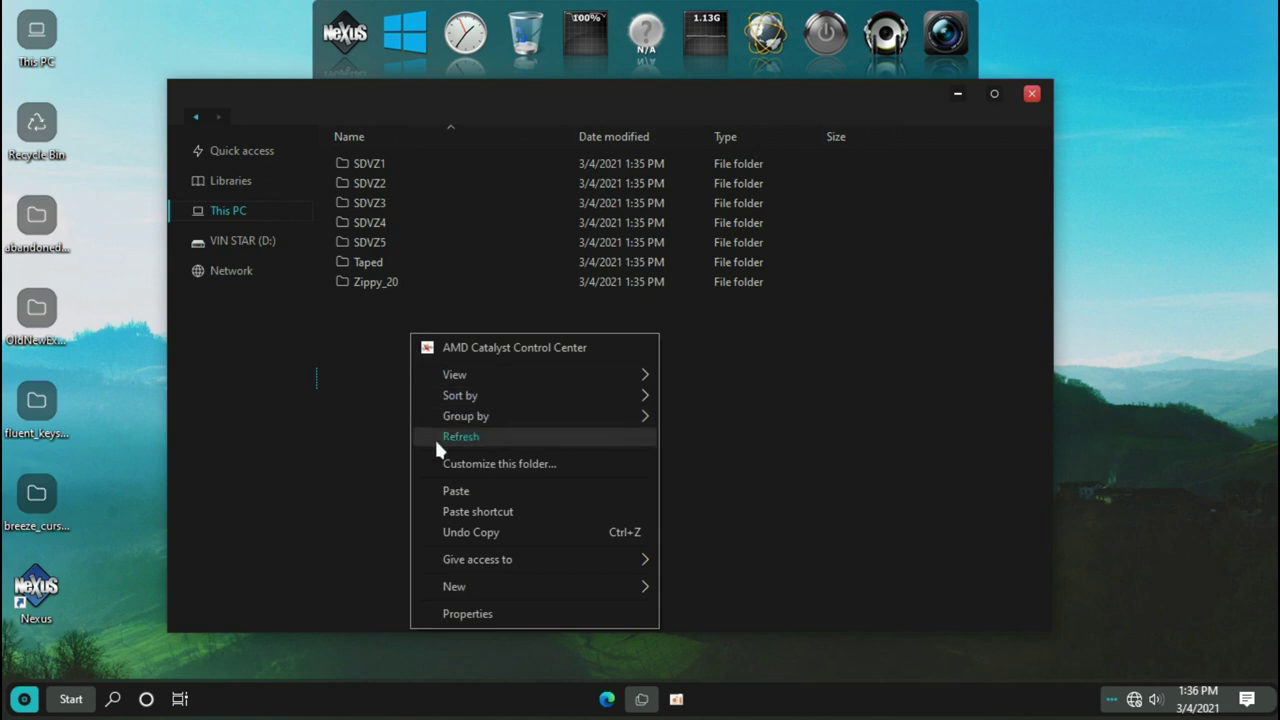
{"action": "left_click", "coordinate": [449, 490]}
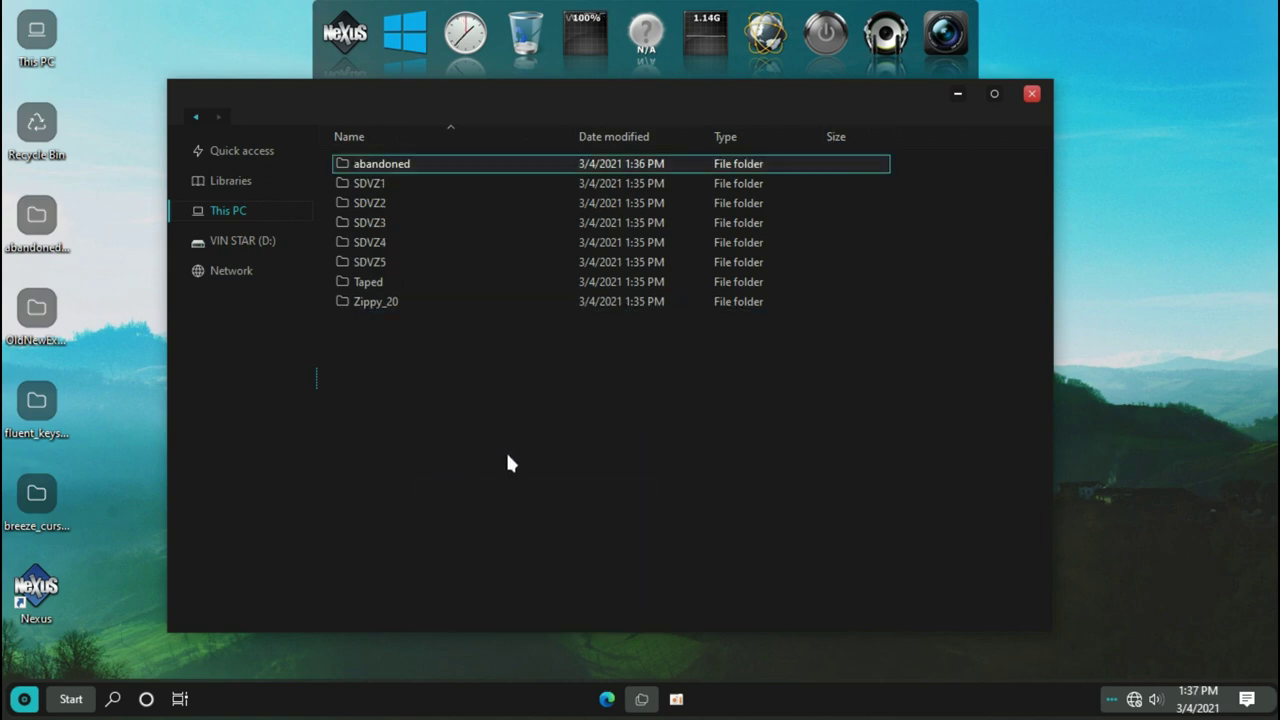
{"action": "left_click", "coordinate": [1031, 95]}
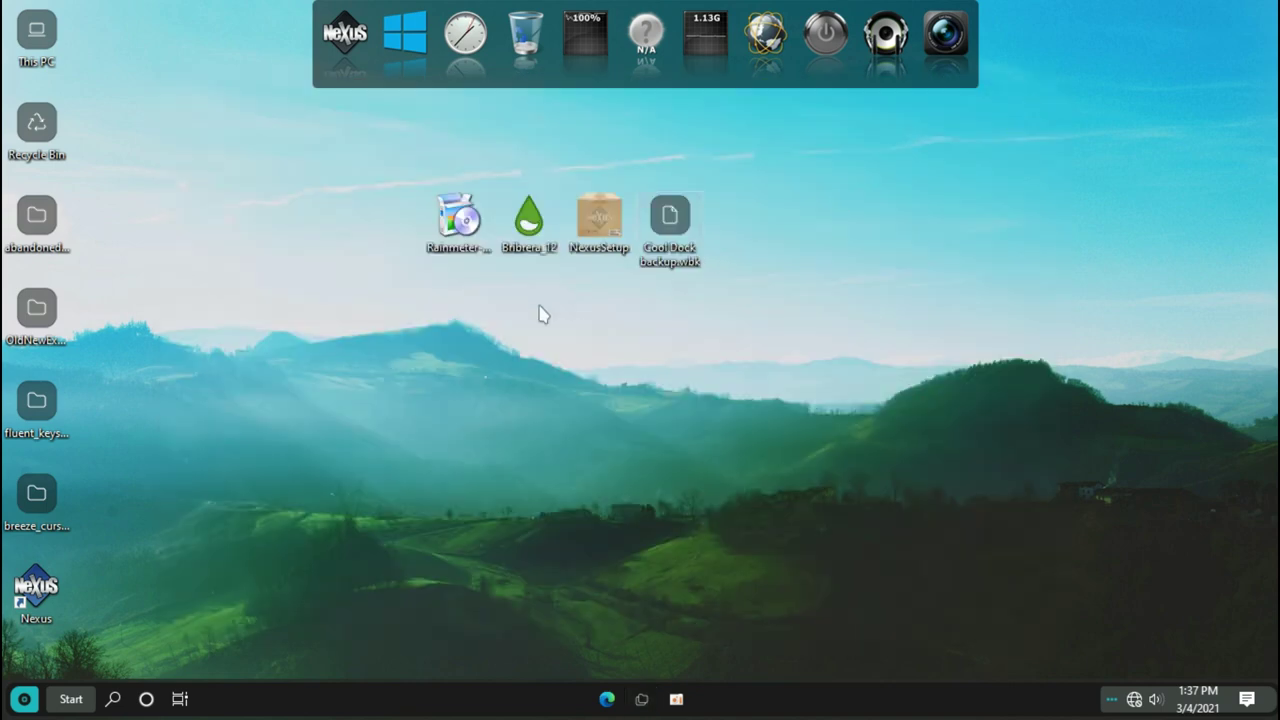
Step: Cut the Windows Icons folder from Fluent Keys Icon Theme V1.1 inside the desktop's fluent keys folder
{"action": "double_click", "coordinate": [61, 407]}
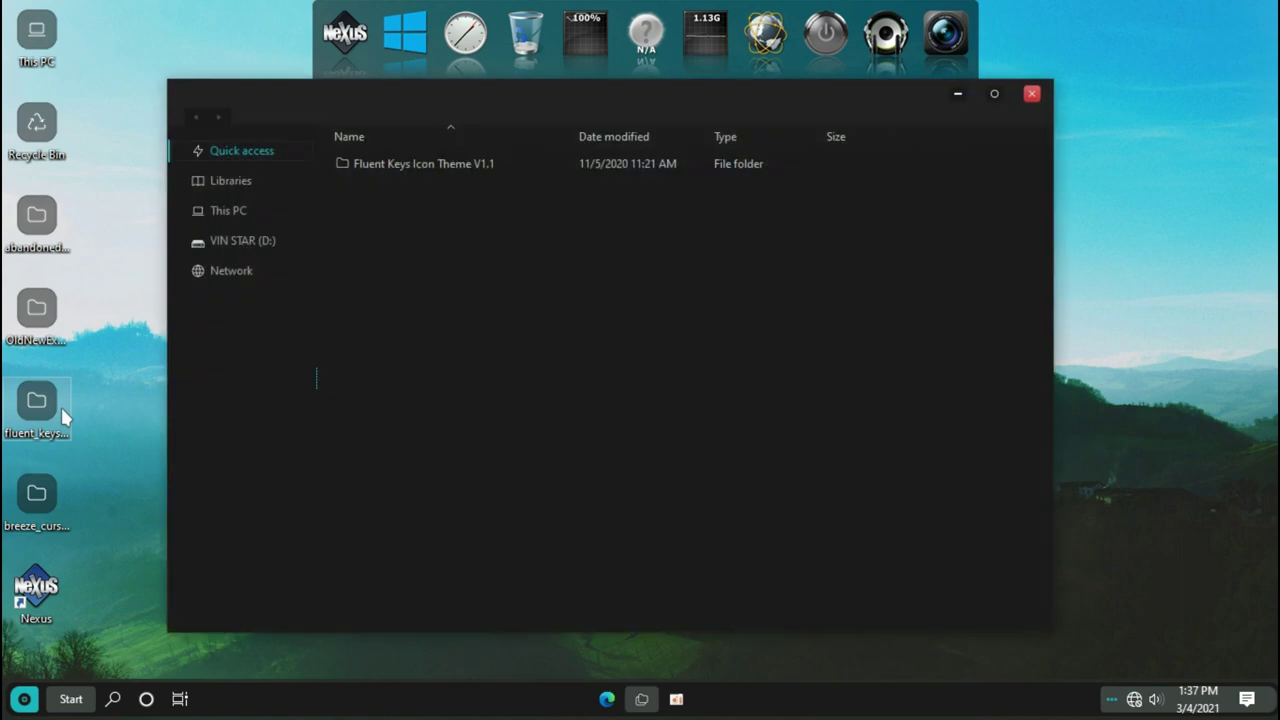
{"action": "left_click", "coordinate": [370, 165]}
{"action": "double_click", "coordinate": [370, 165]}
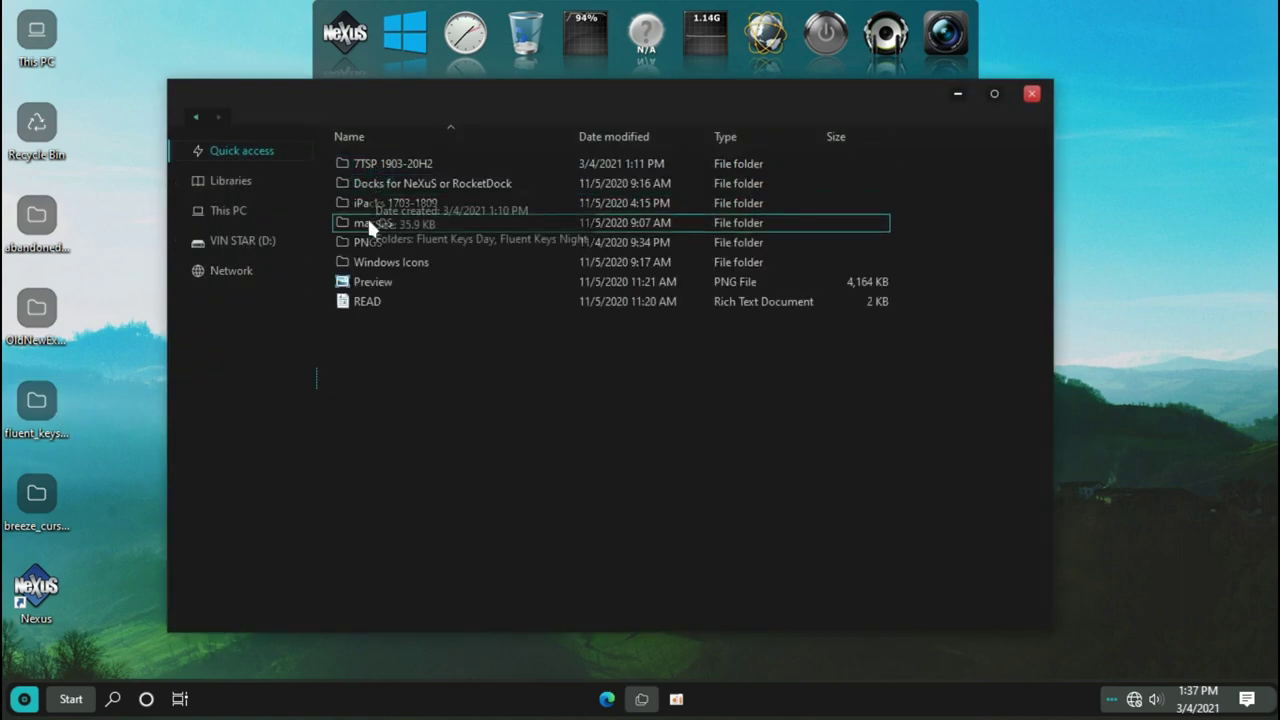
{"action": "left_click", "coordinate": [368, 267]}
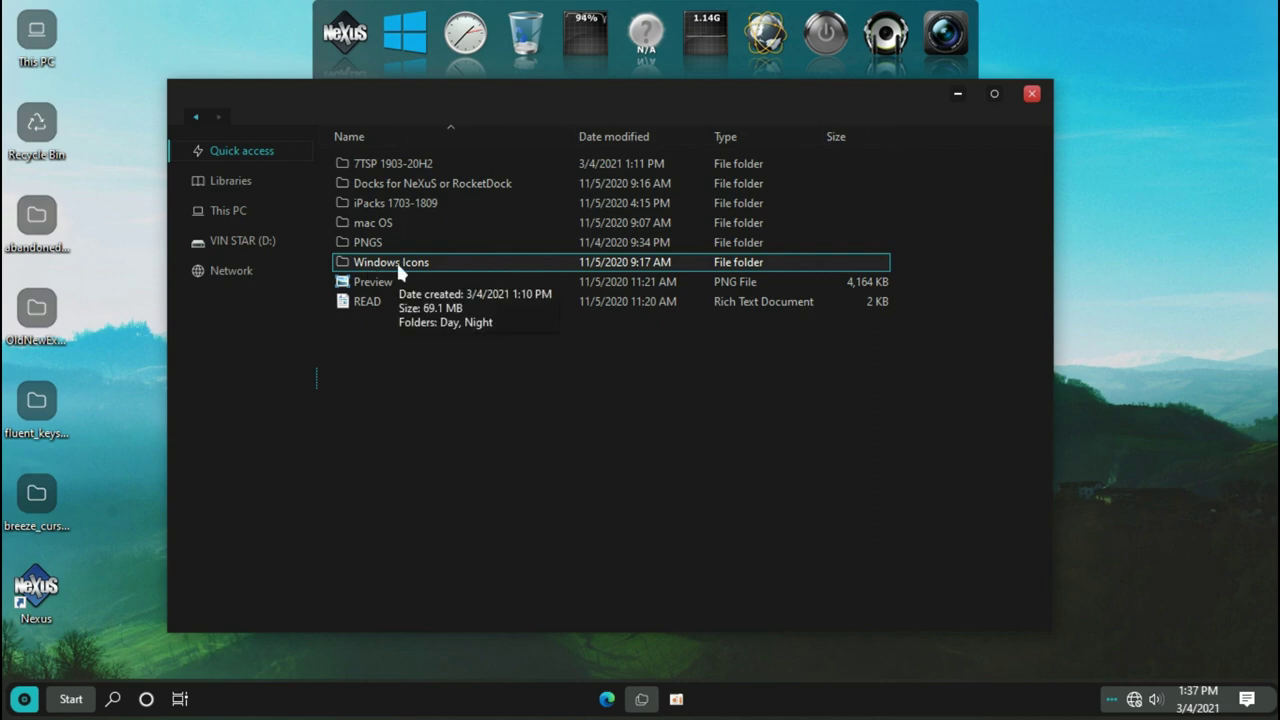
{"action": "right_click", "coordinate": [398, 268]}
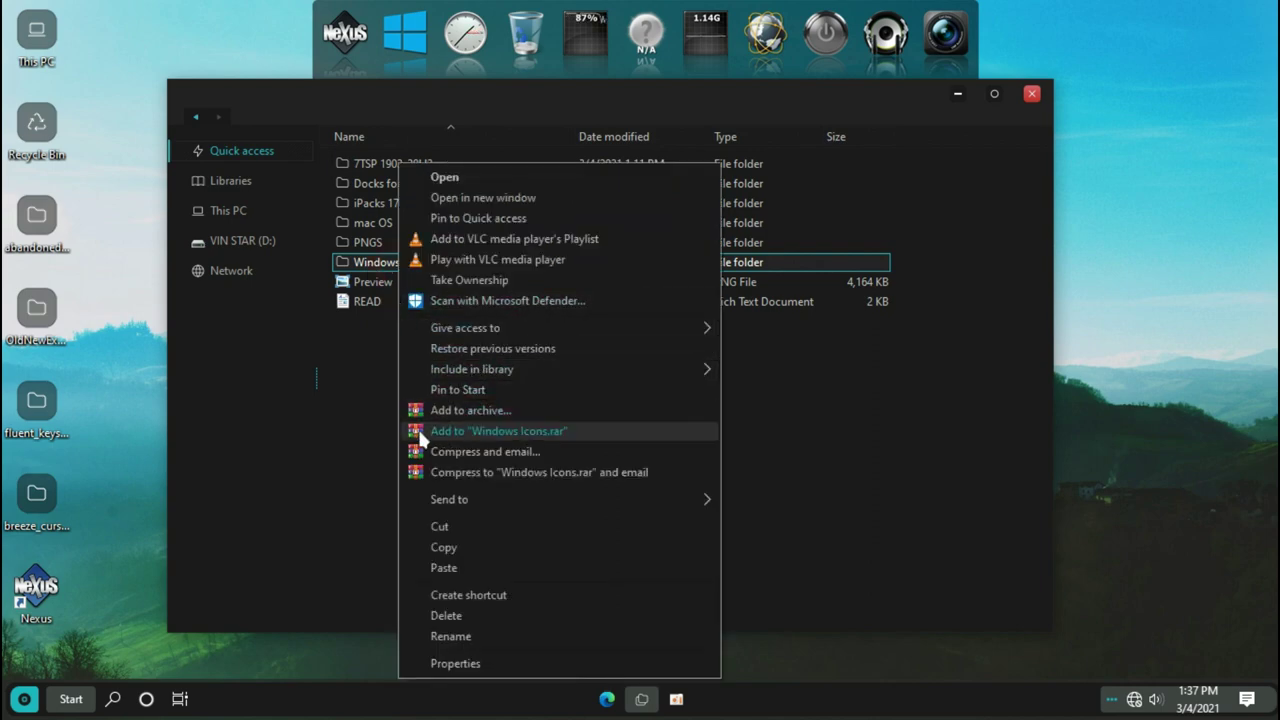
{"action": "left_click", "coordinate": [439, 531]}
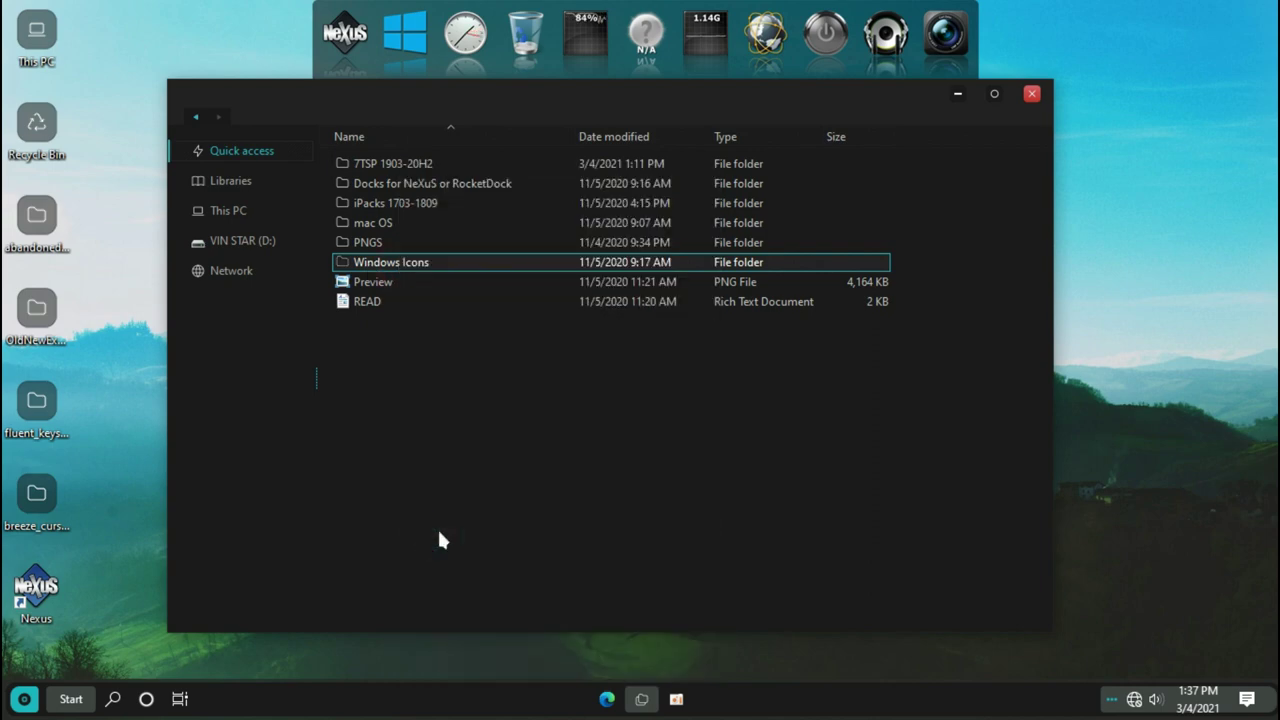
Step: Paste the Windows Icons folder into the root of Local Disk (C:) and close the file window
{"action": "left_click", "coordinate": [227, 212]}
{"action": "left_click", "coordinate": [406, 192]}
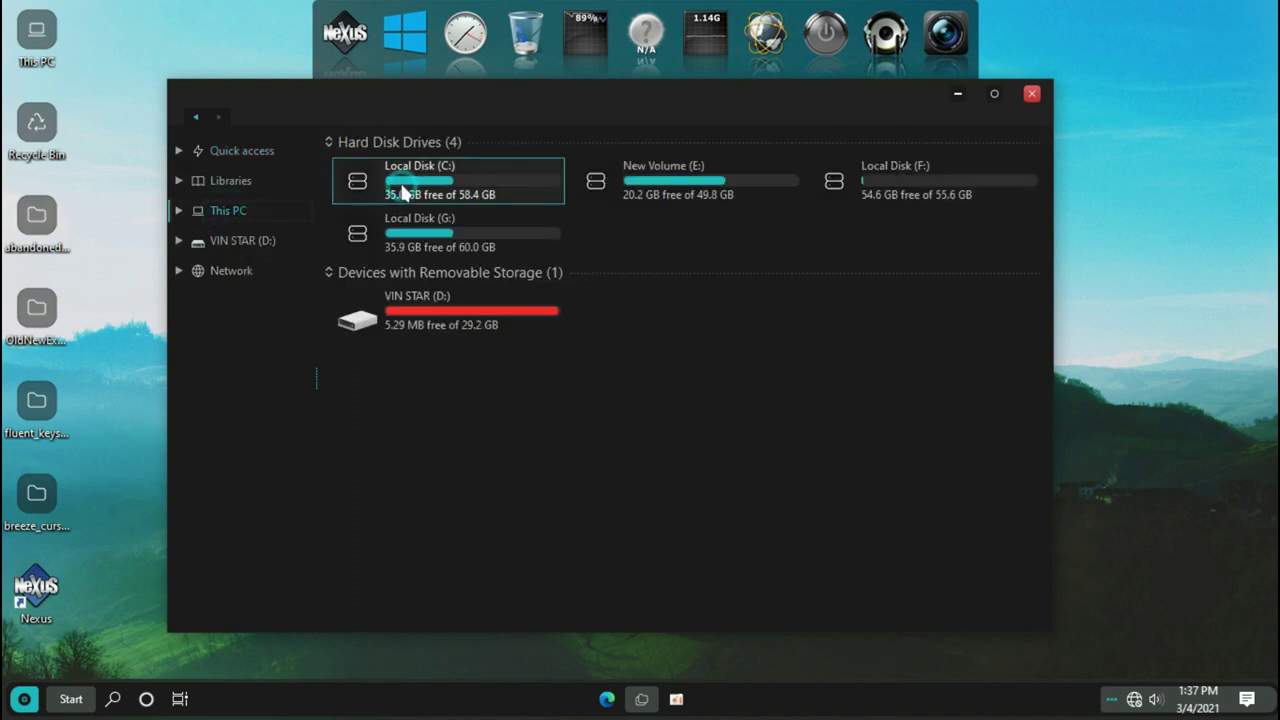
{"action": "double_click", "coordinate": [406, 192]}
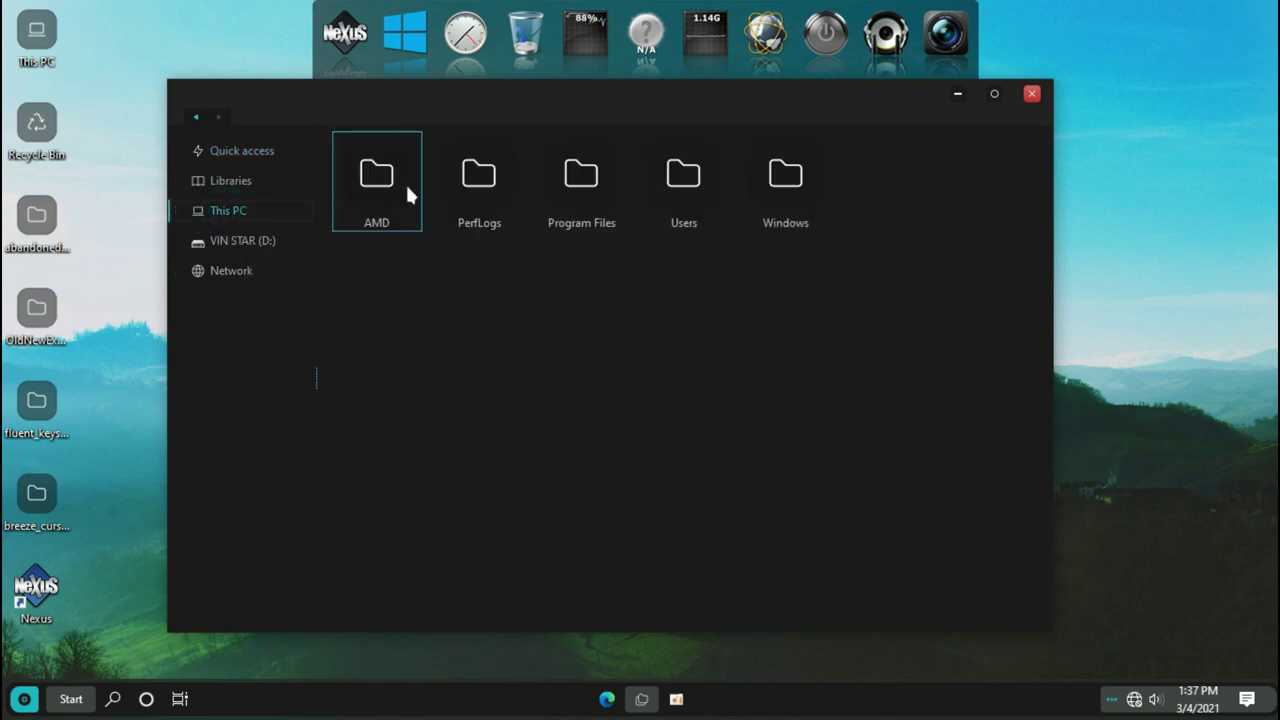
{"action": "right_click", "coordinate": [434, 320]}
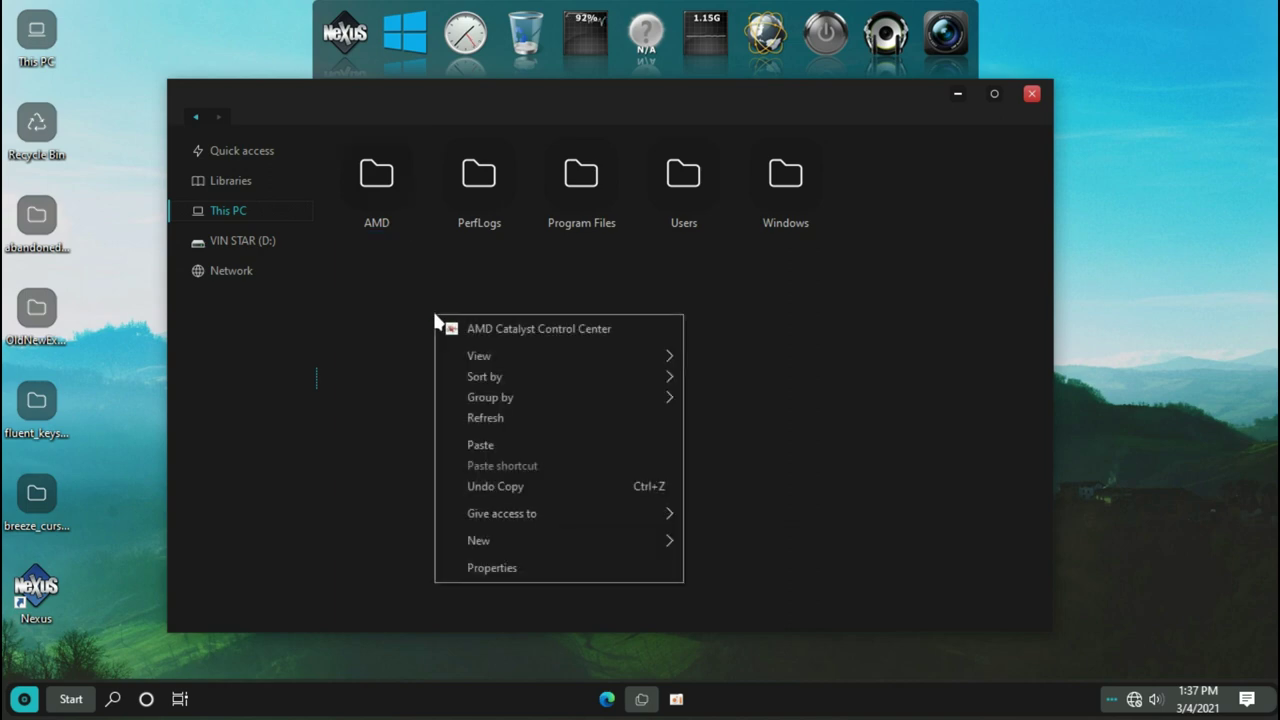
{"action": "left_click", "coordinate": [475, 447]}
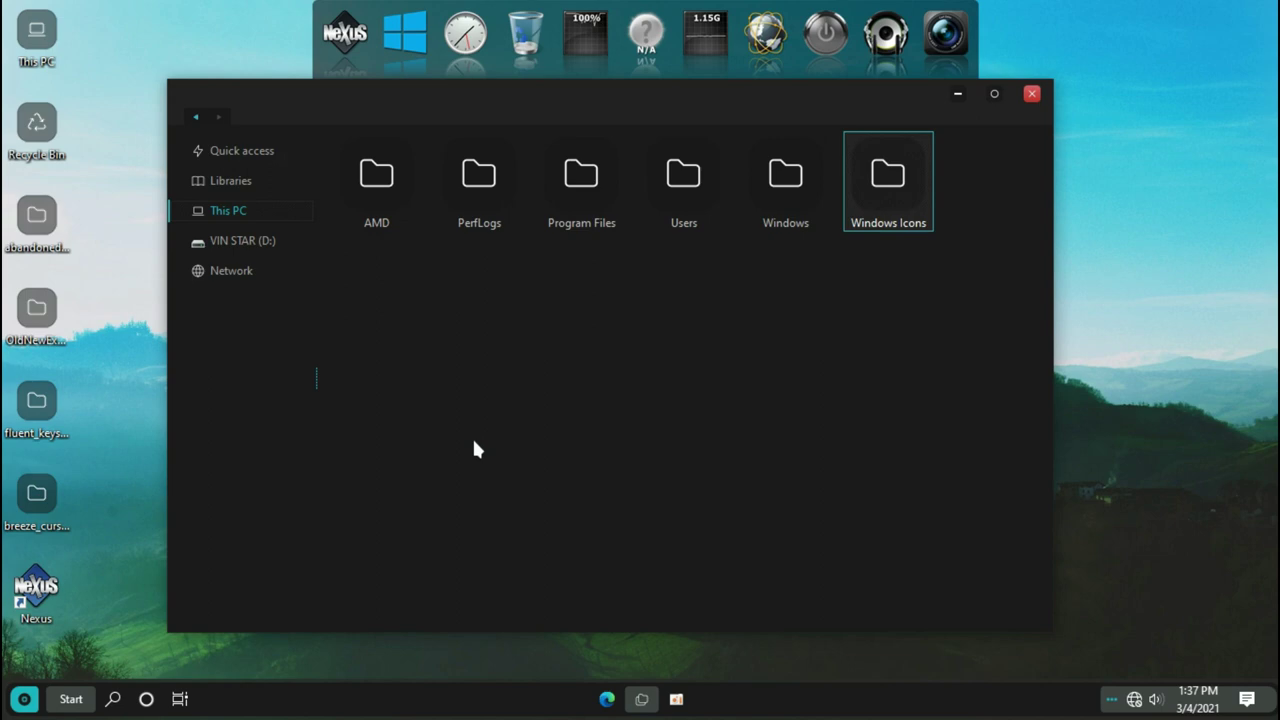
{"action": "left_click", "coordinate": [1031, 95]}
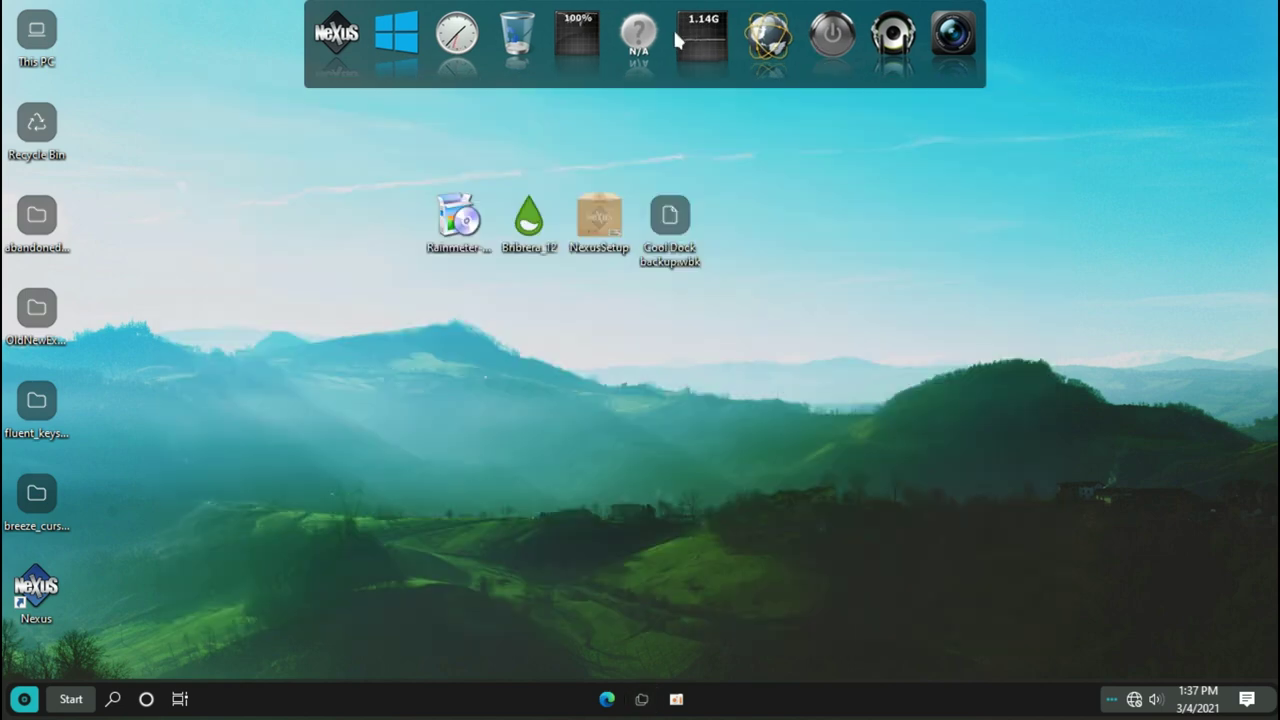
Step: Restore the Nexus dock configuration from Cool Dock backup.wbk on the Desktop and accept the preferences
{"action": "left_click", "coordinate": [342, 65]}
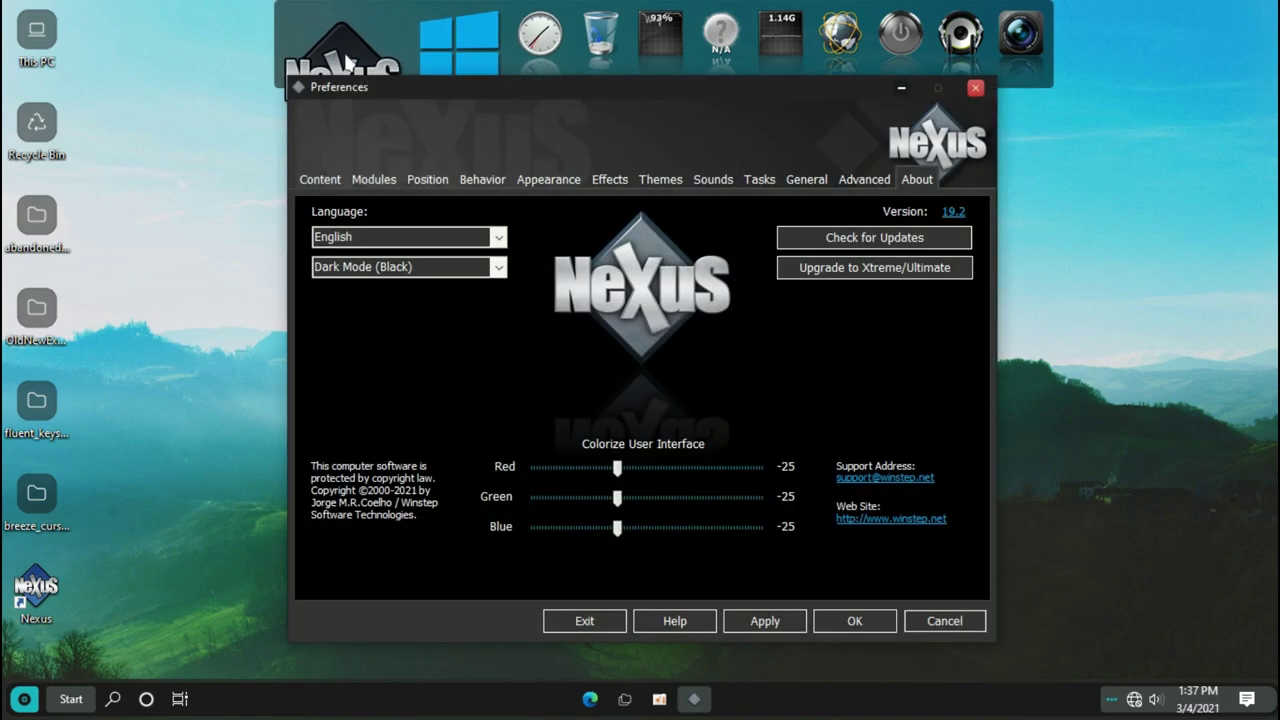
{"action": "left_click", "coordinate": [862, 180]}
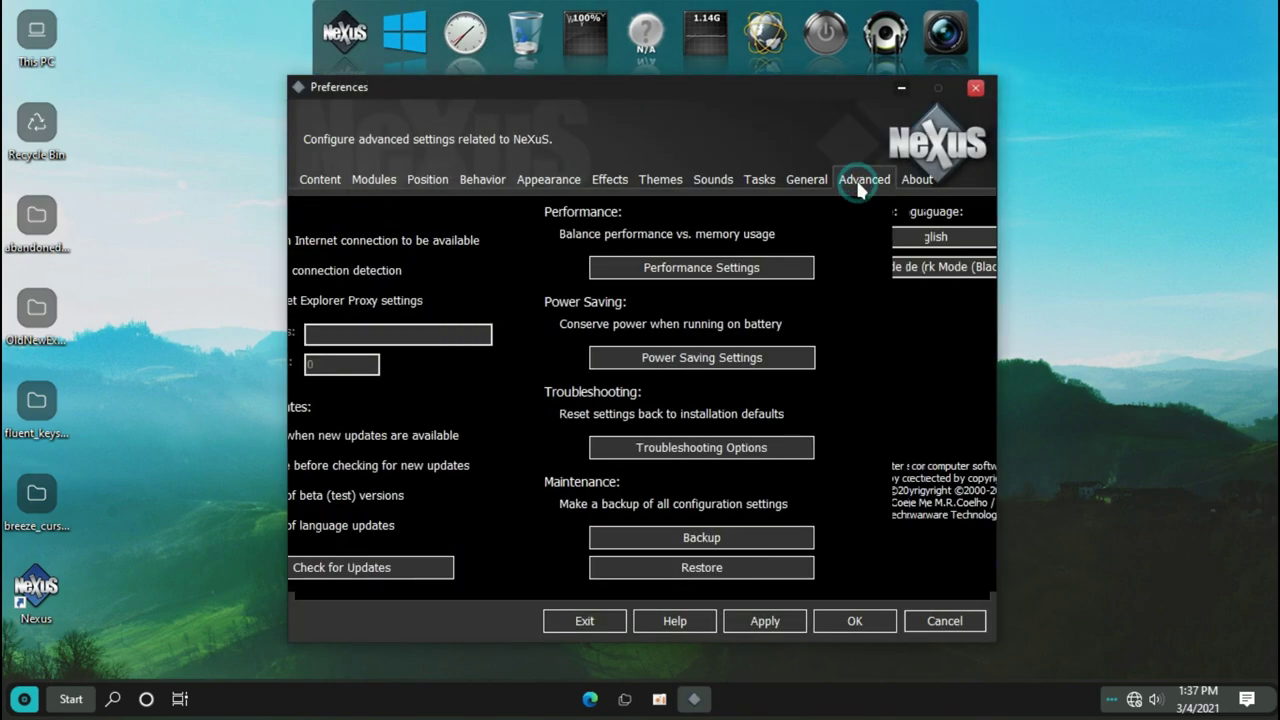
{"action": "left_click", "coordinate": [799, 569]}
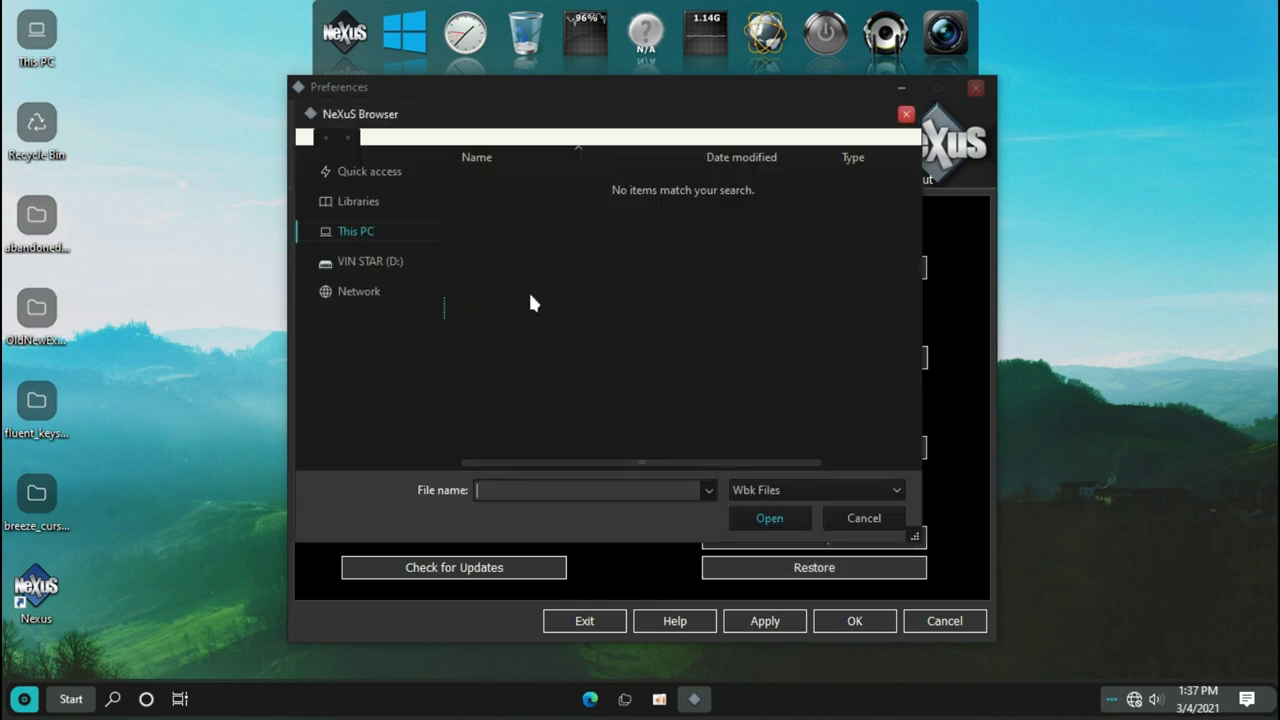
{"action": "left_click", "coordinate": [378, 174]}
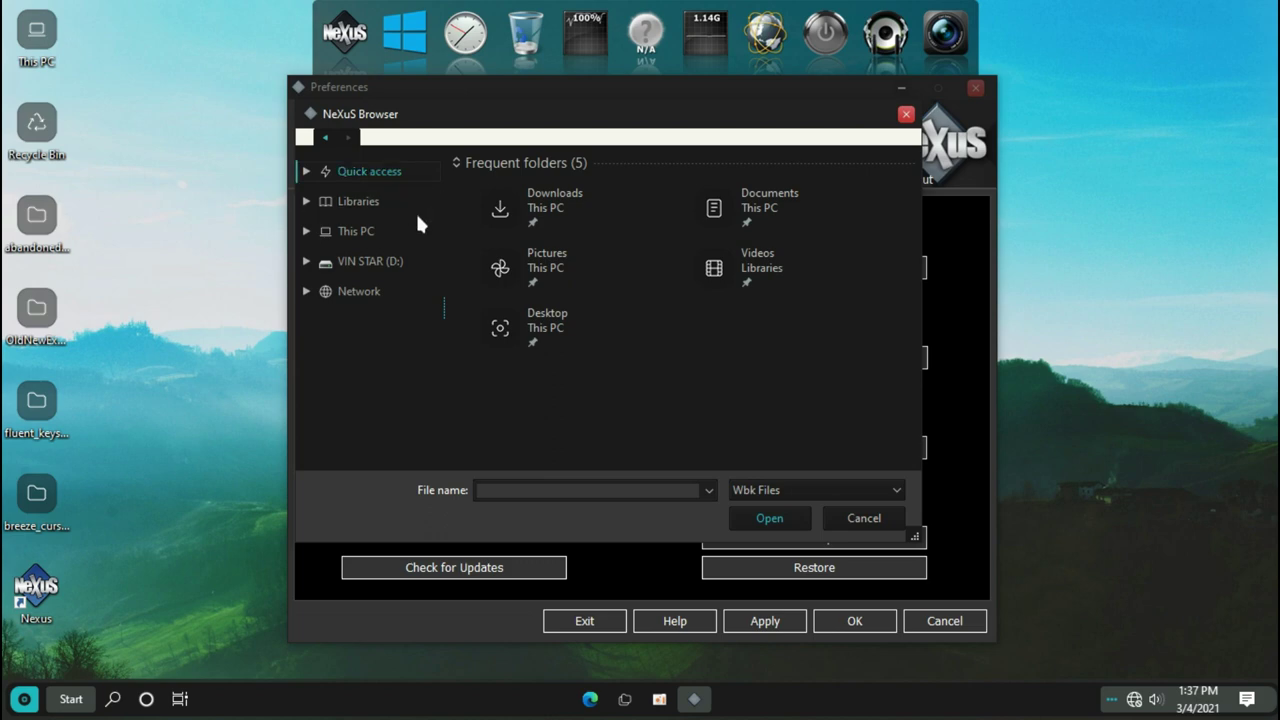
{"action": "left_click", "coordinate": [505, 333]}
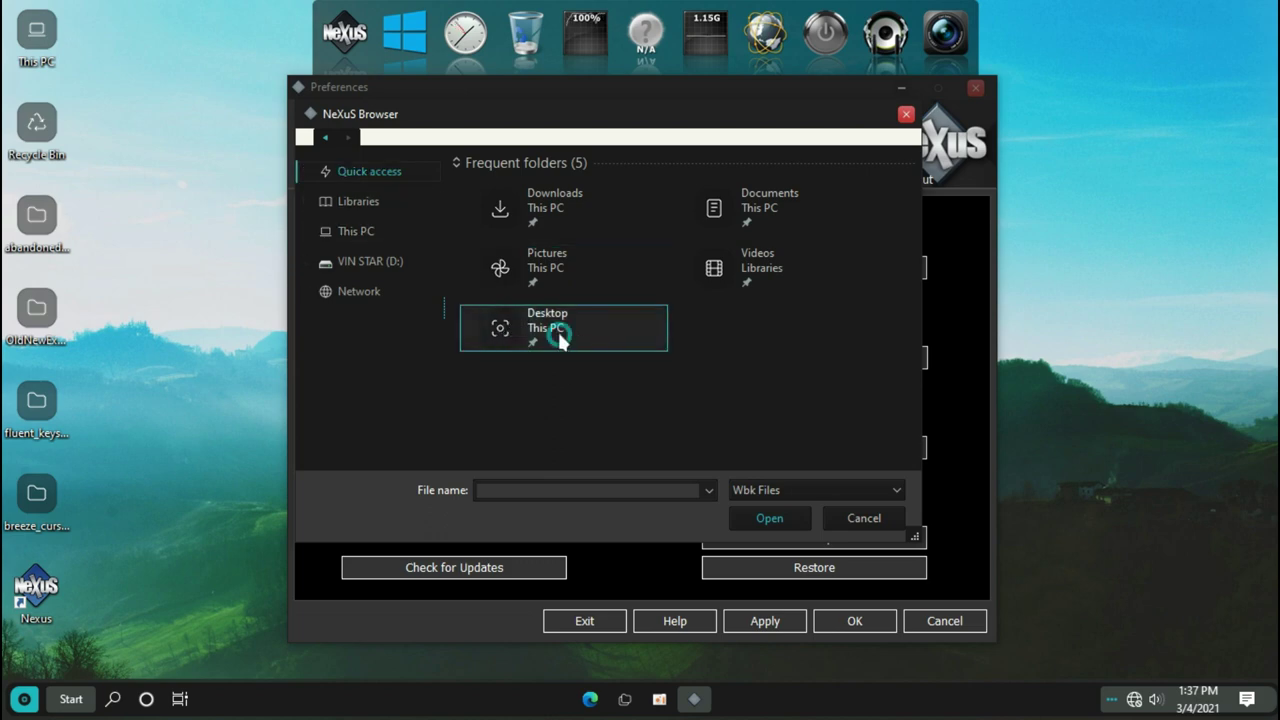
{"action": "scroll", "coordinate": [556, 340], "scroll_direction": "down", "scroll_amount": 2}
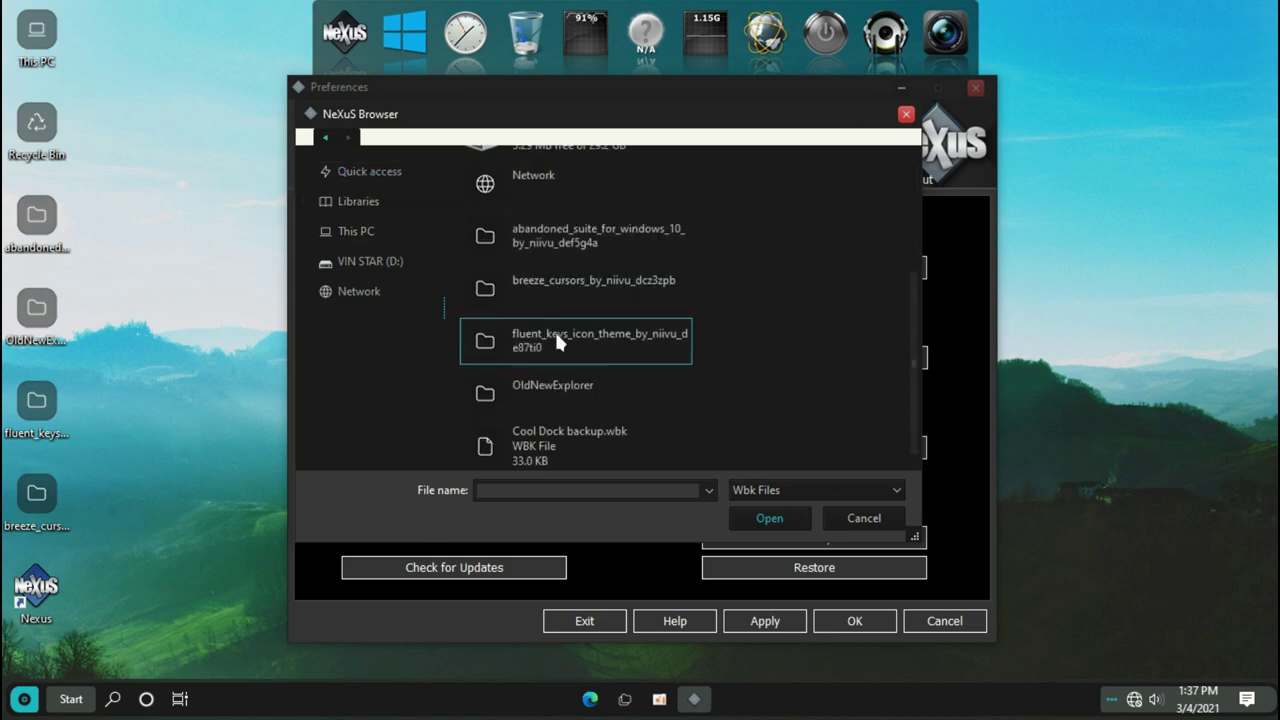
{"action": "left_click", "coordinate": [540, 432]}
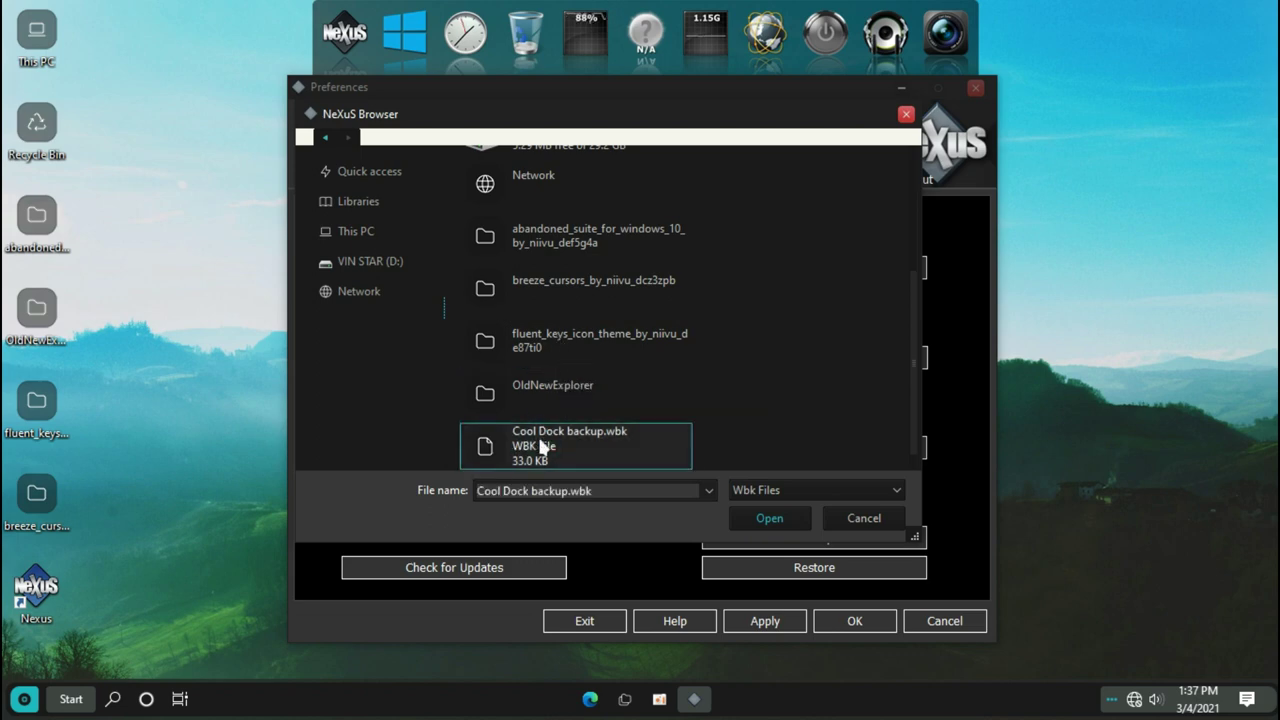
{"action": "double_click", "coordinate": [574, 442]}
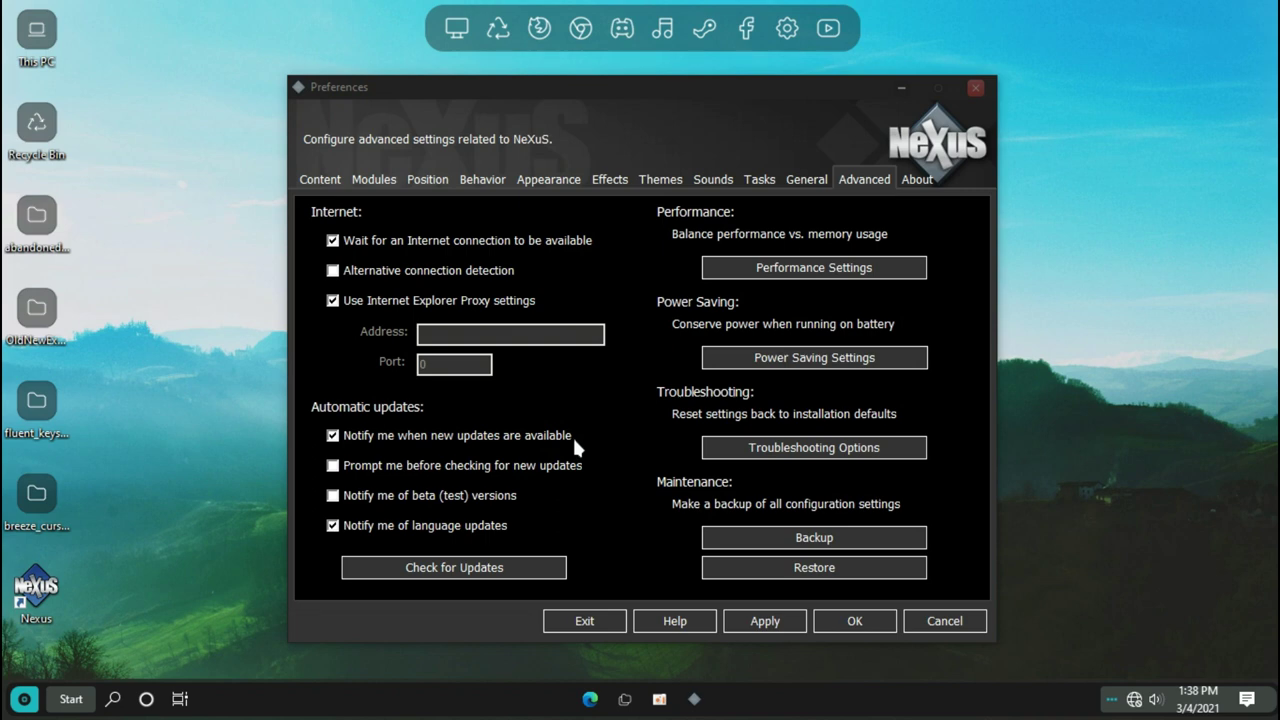
{"action": "left_click", "coordinate": [826, 623]}
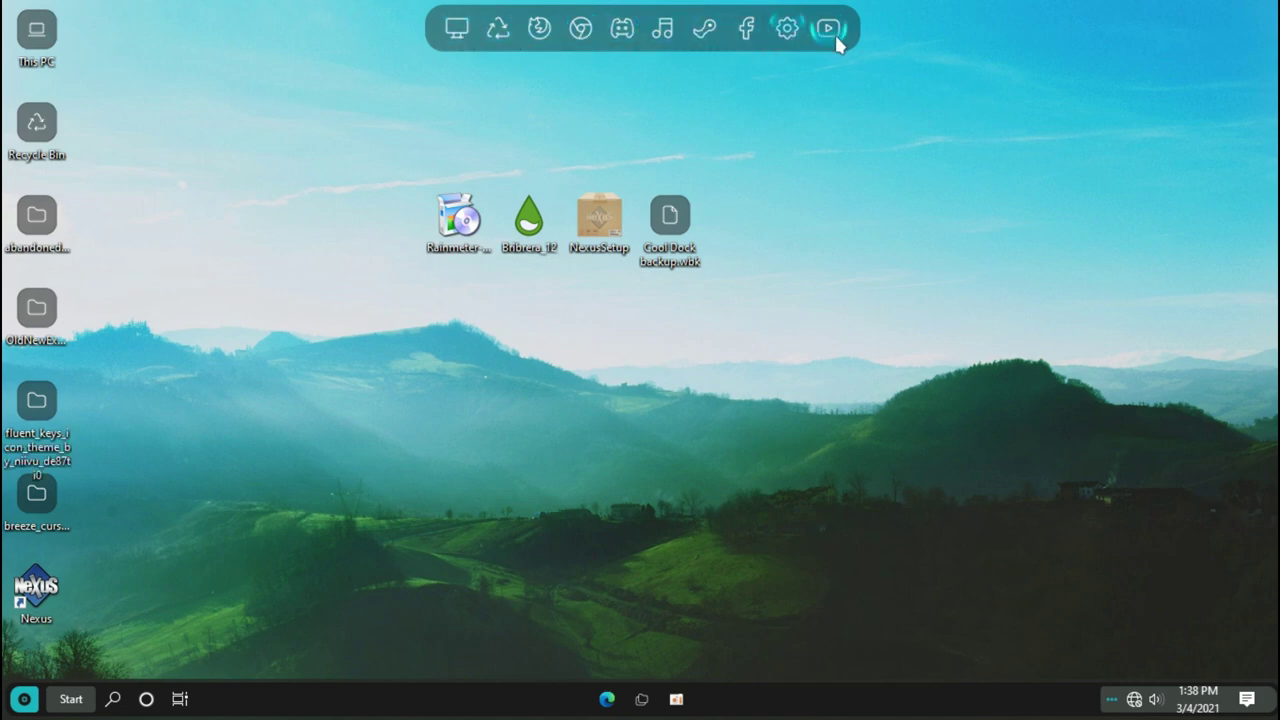
Step: Turn off the display of desktop icons
{"action": "right_click", "coordinate": [857, 104]}
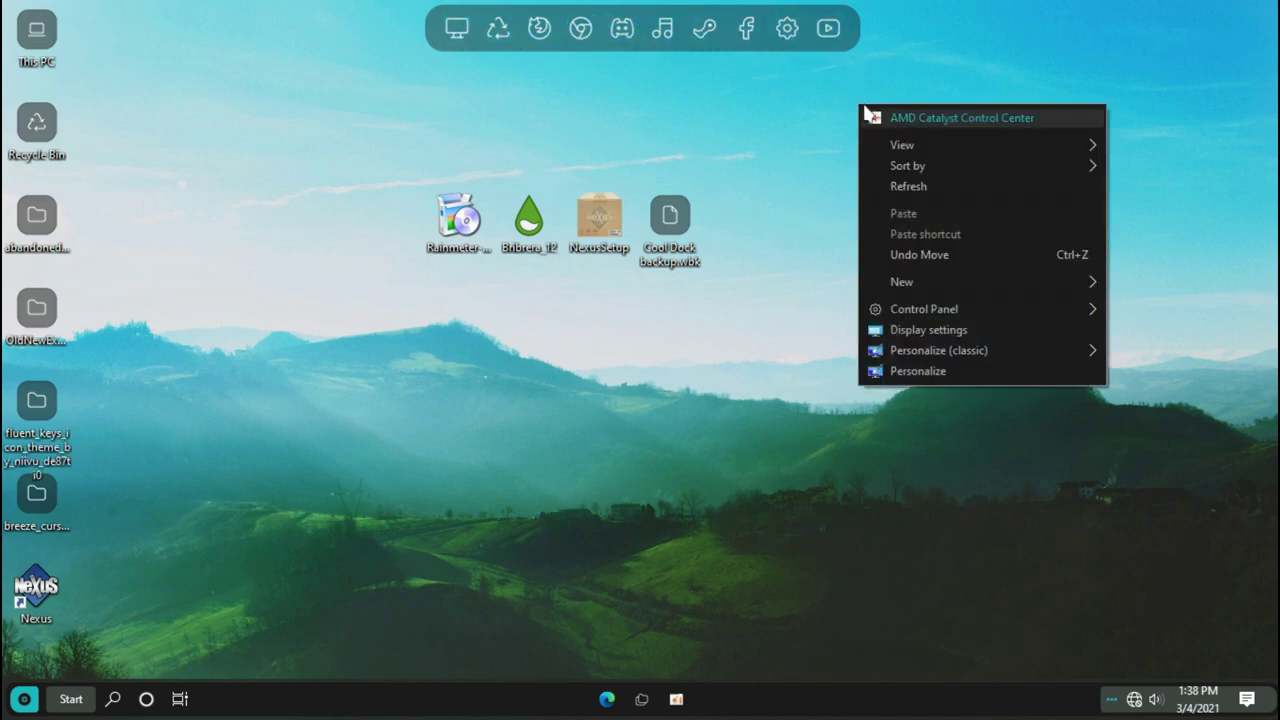
{"action": "mouse_move", "coordinate": [892, 140]}
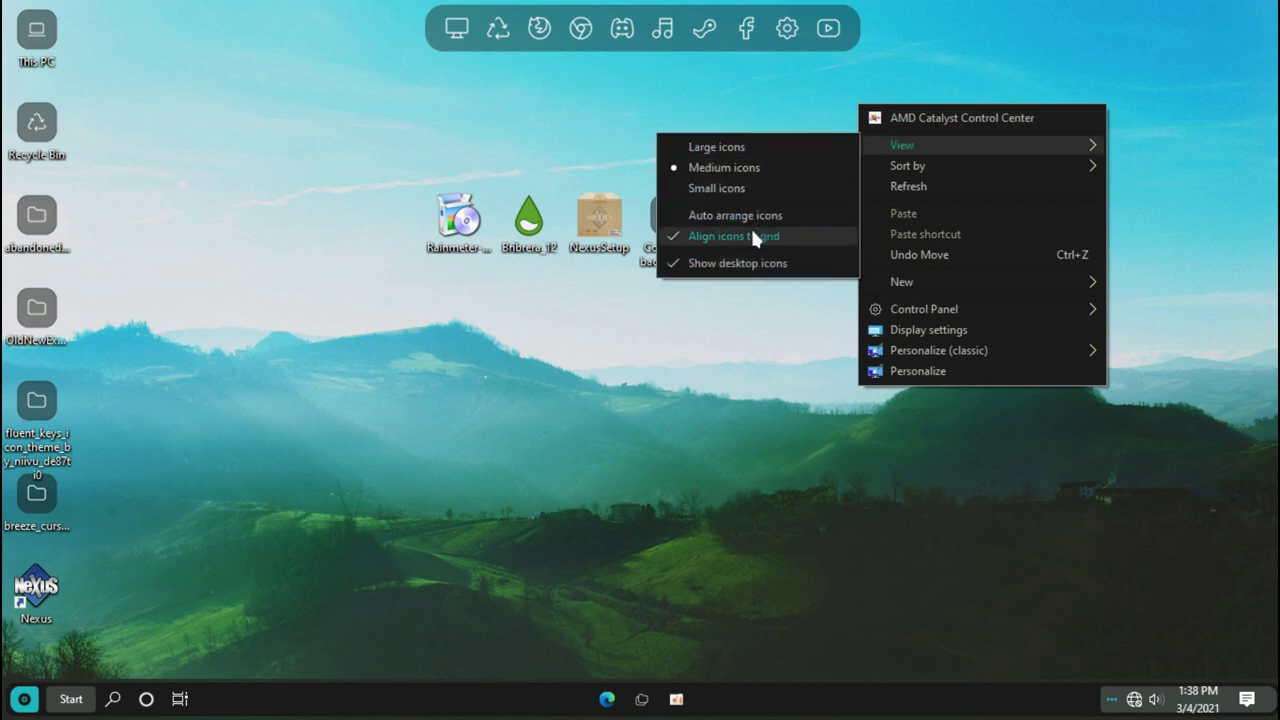
{"action": "left_click", "coordinate": [702, 264]}
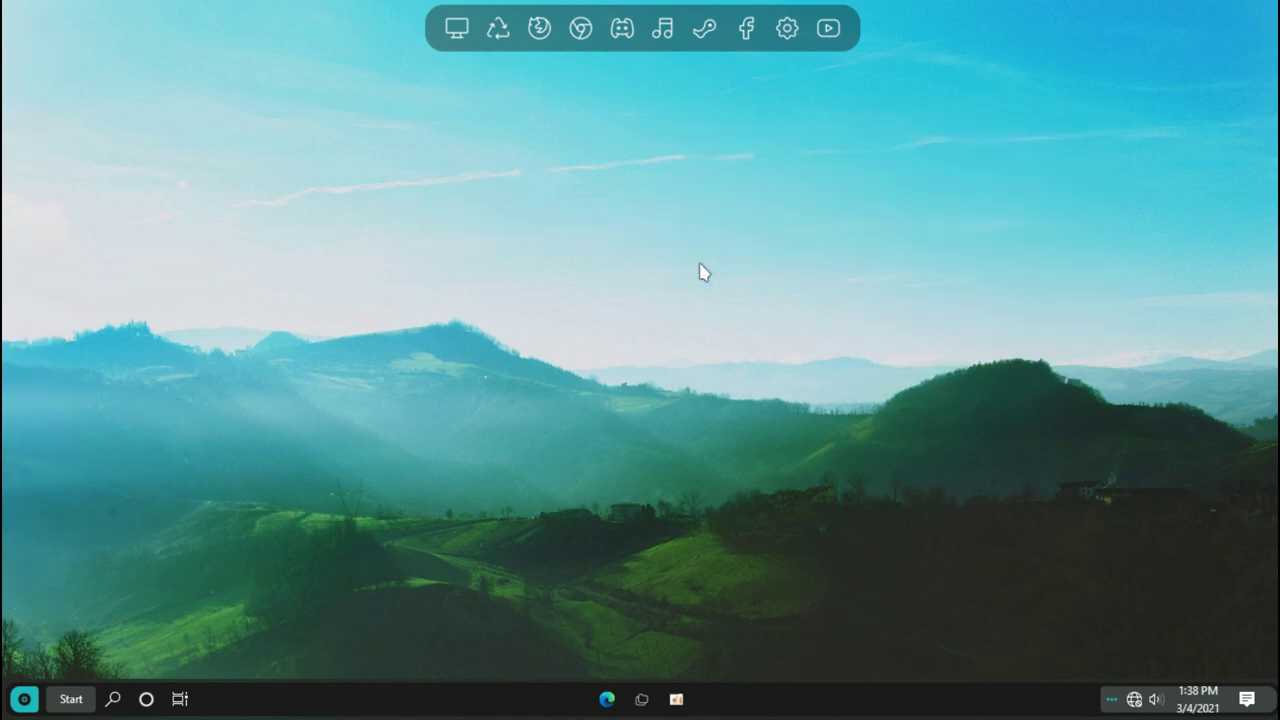
Step: Load Clock.ini from Bribrera's Clock folder in Rainmeter and minimize the Manage Rainmeter window
{"action": "left_click", "coordinate": [1111, 699]}
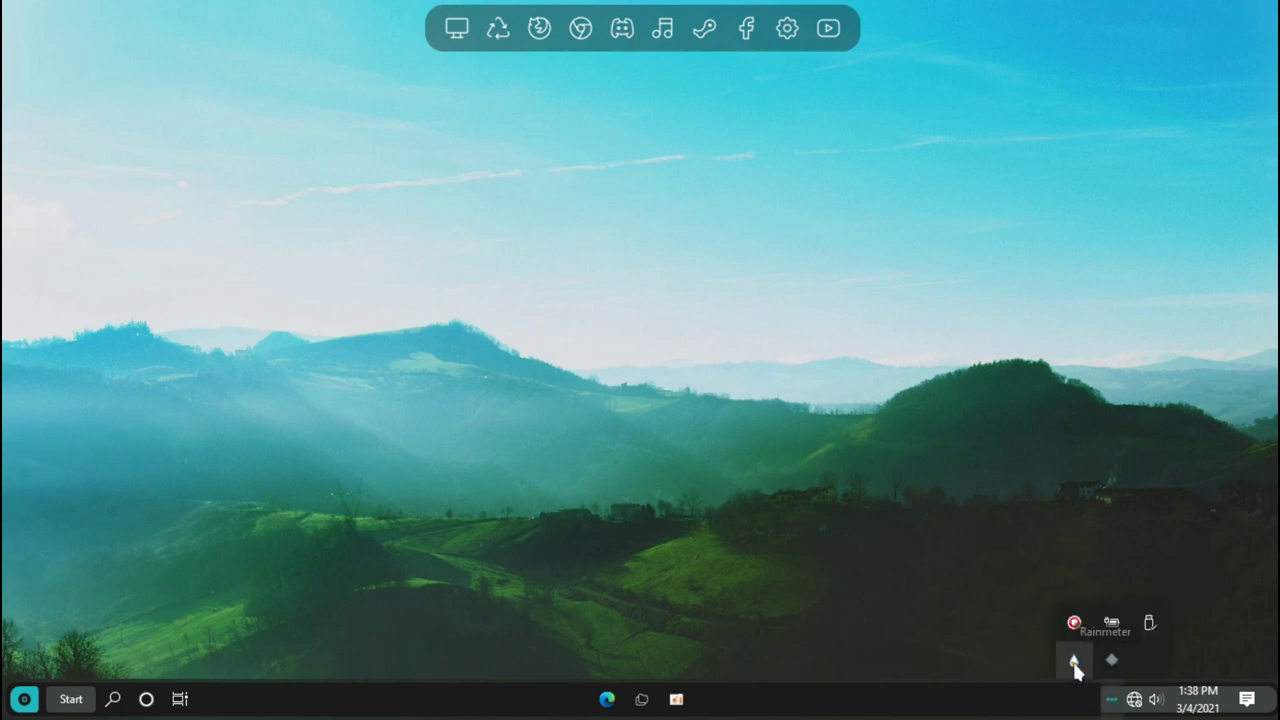
{"action": "left_click", "coordinate": [1074, 662]}
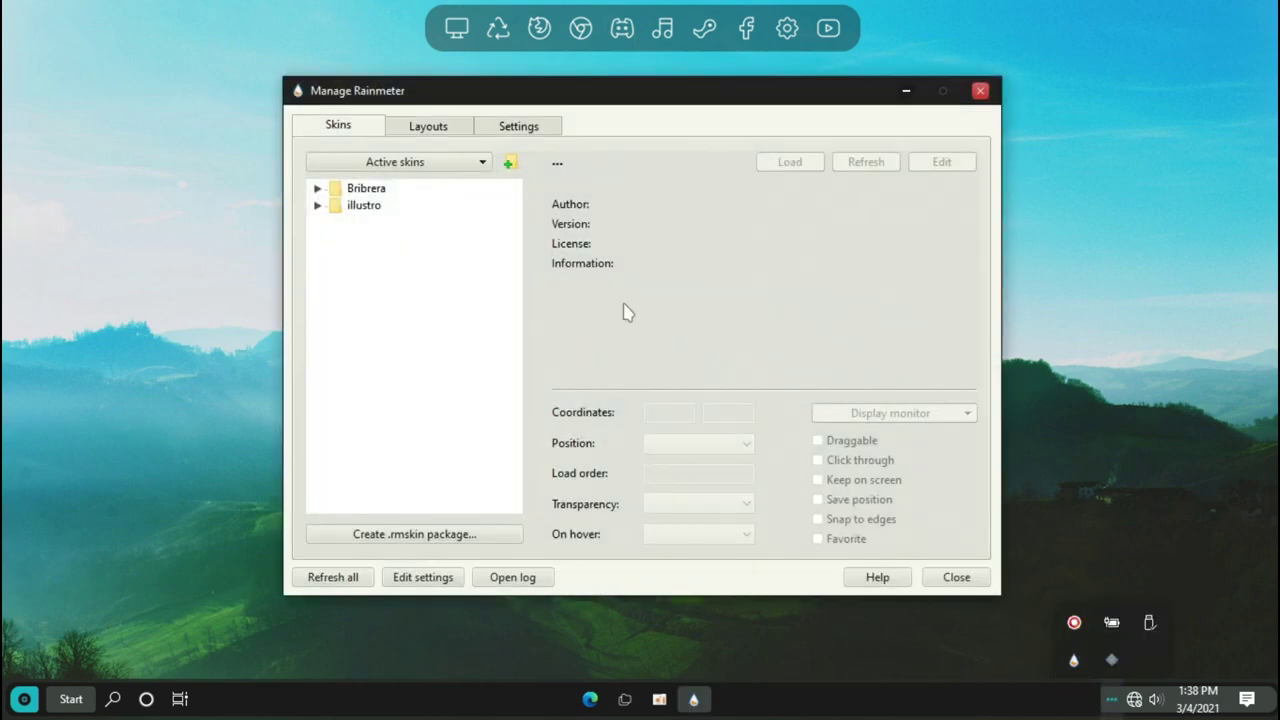
{"action": "left_click", "coordinate": [317, 188]}
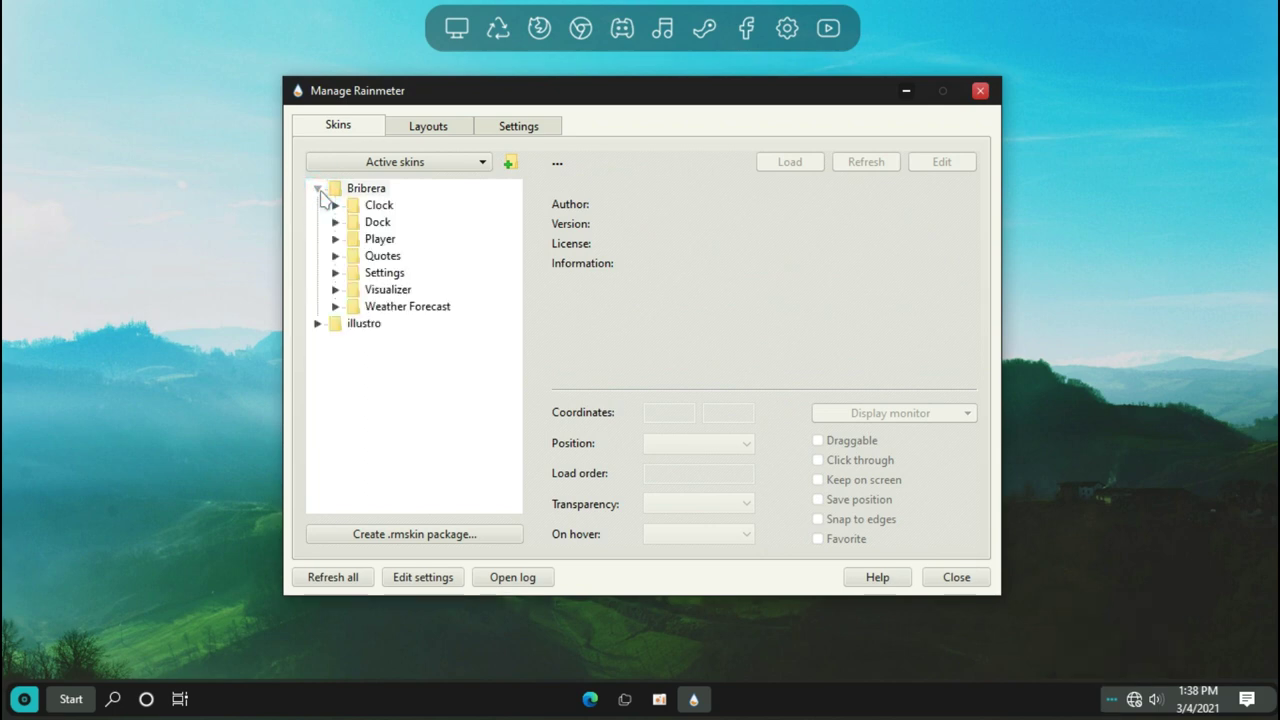
{"action": "left_click", "coordinate": [336, 206]}
{"action": "left_click", "coordinate": [402, 224]}
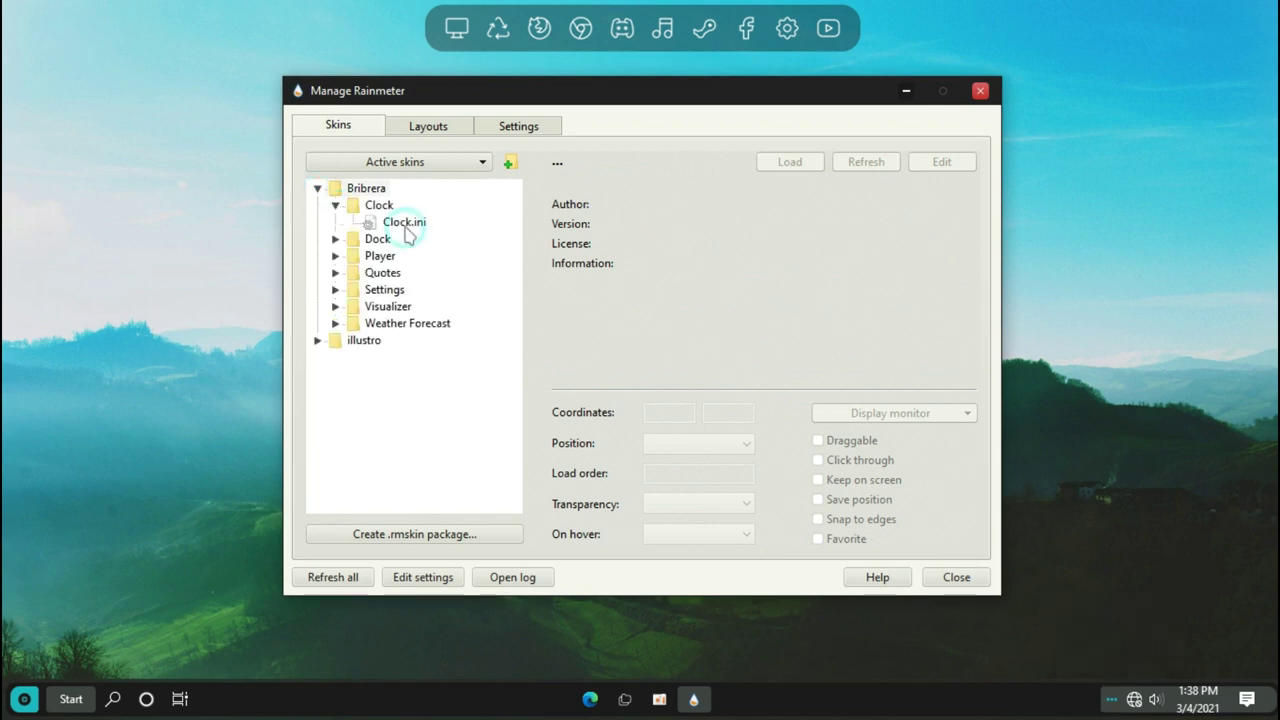
{"action": "left_click", "coordinate": [794, 167]}
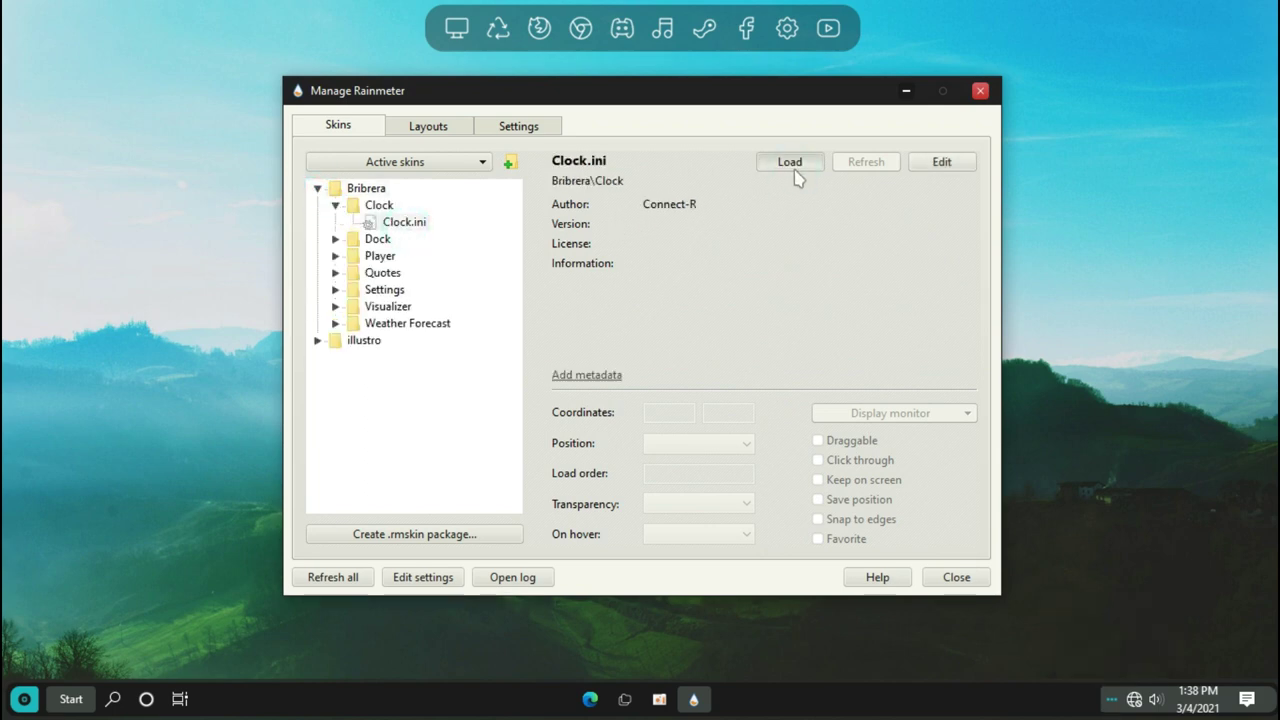
{"action": "left_click", "coordinate": [906, 92]}
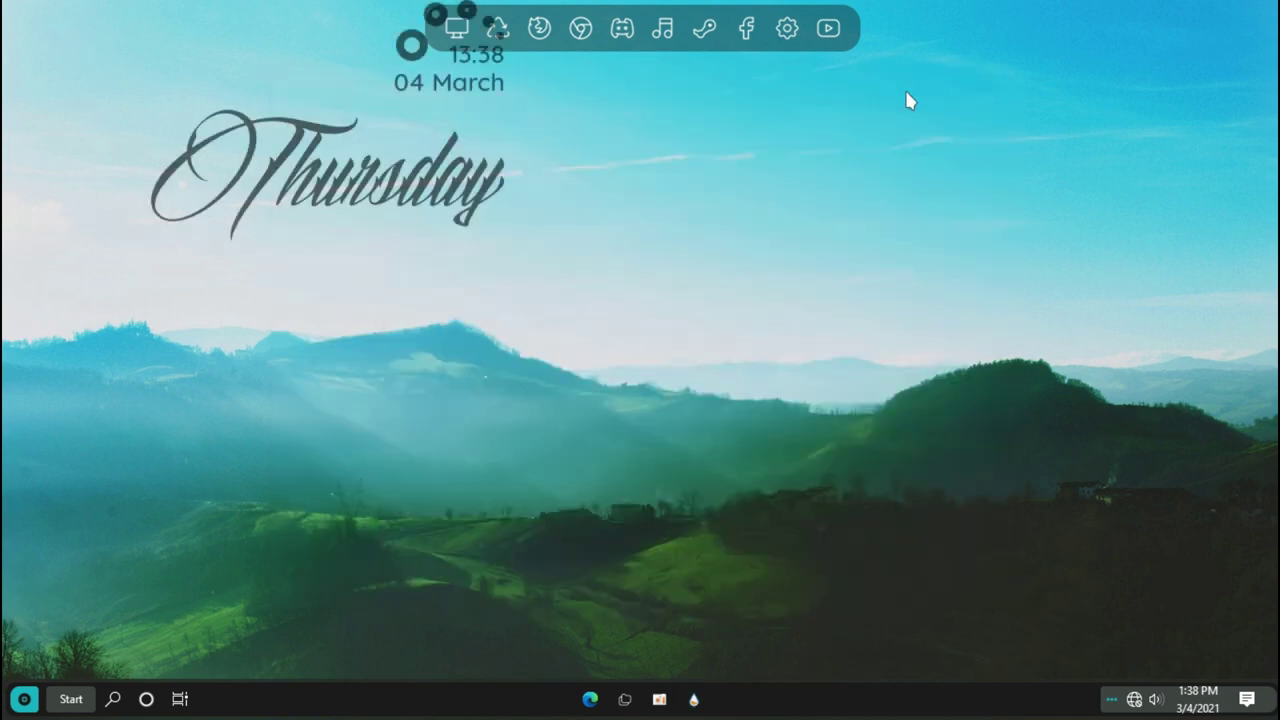
Step: Move the Bribrera clock to the centre of the desktop beneath the dock and turn off its Draggable setting
{"action": "left_click_drag", "start_coordinate": [497, 175], "coordinate": [786, 287]}
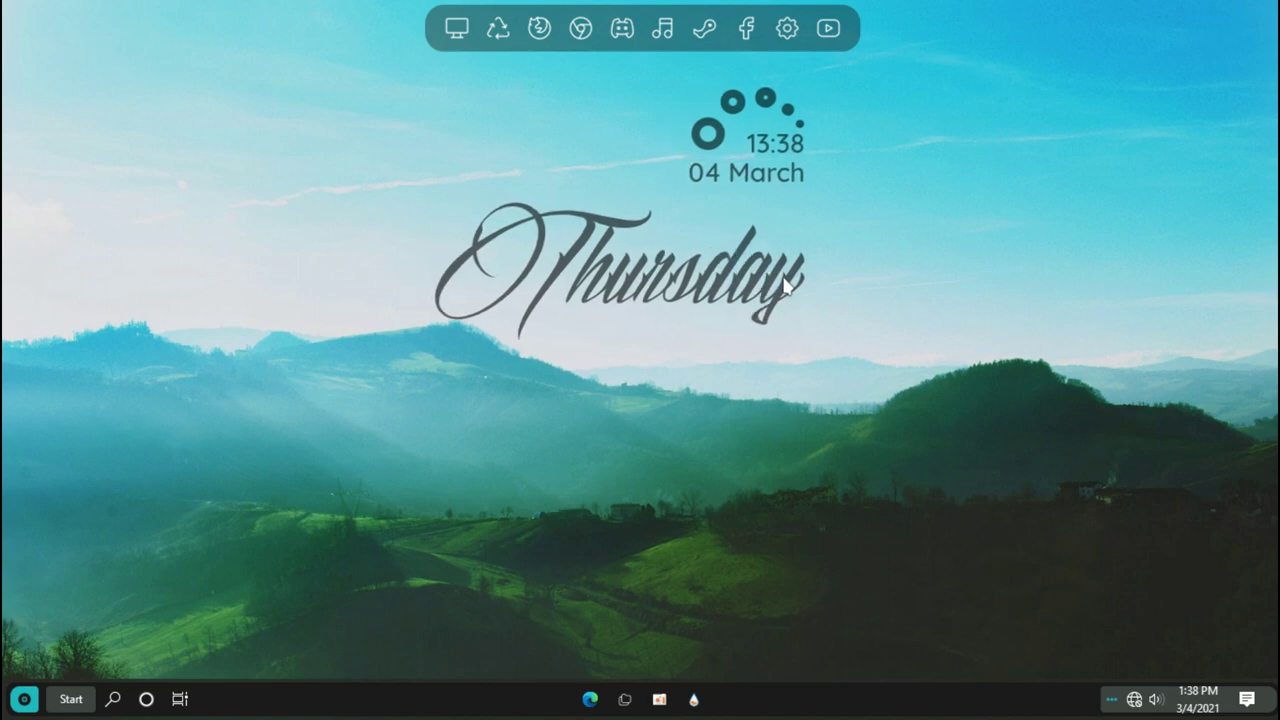
{"action": "right_click", "coordinate": [786, 287]}
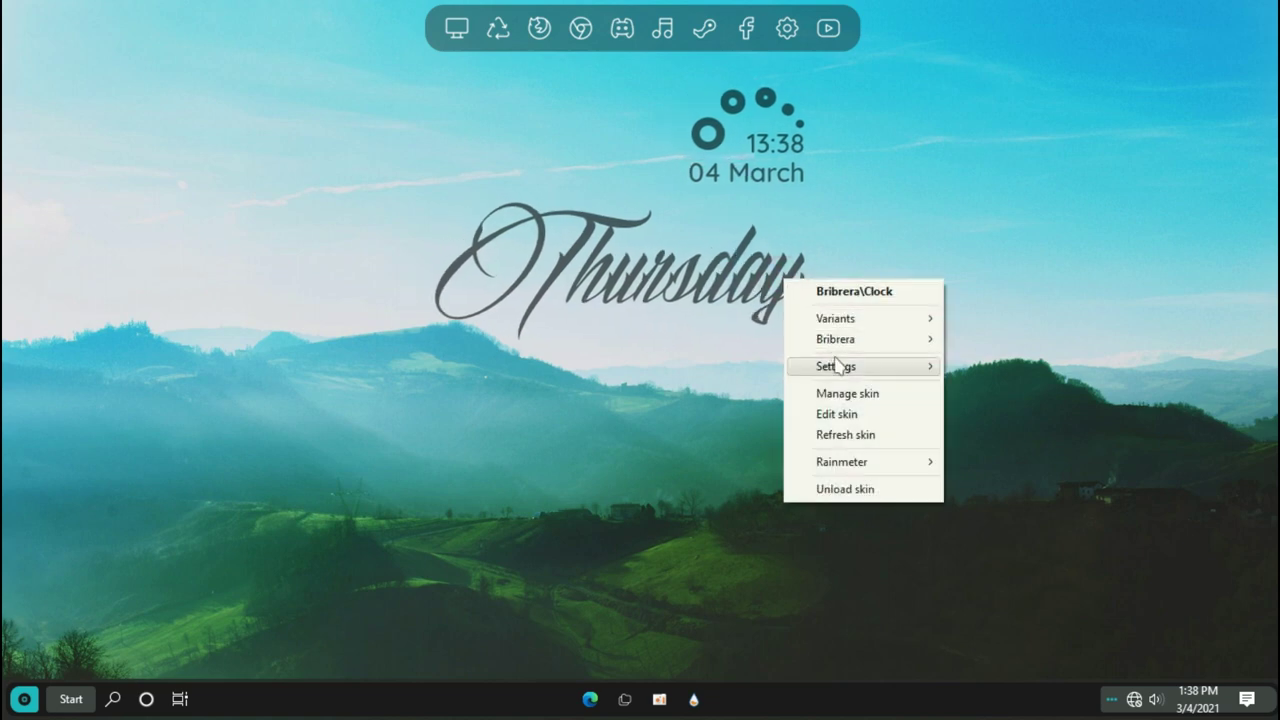
{"action": "mouse_move", "coordinate": [838, 369]}
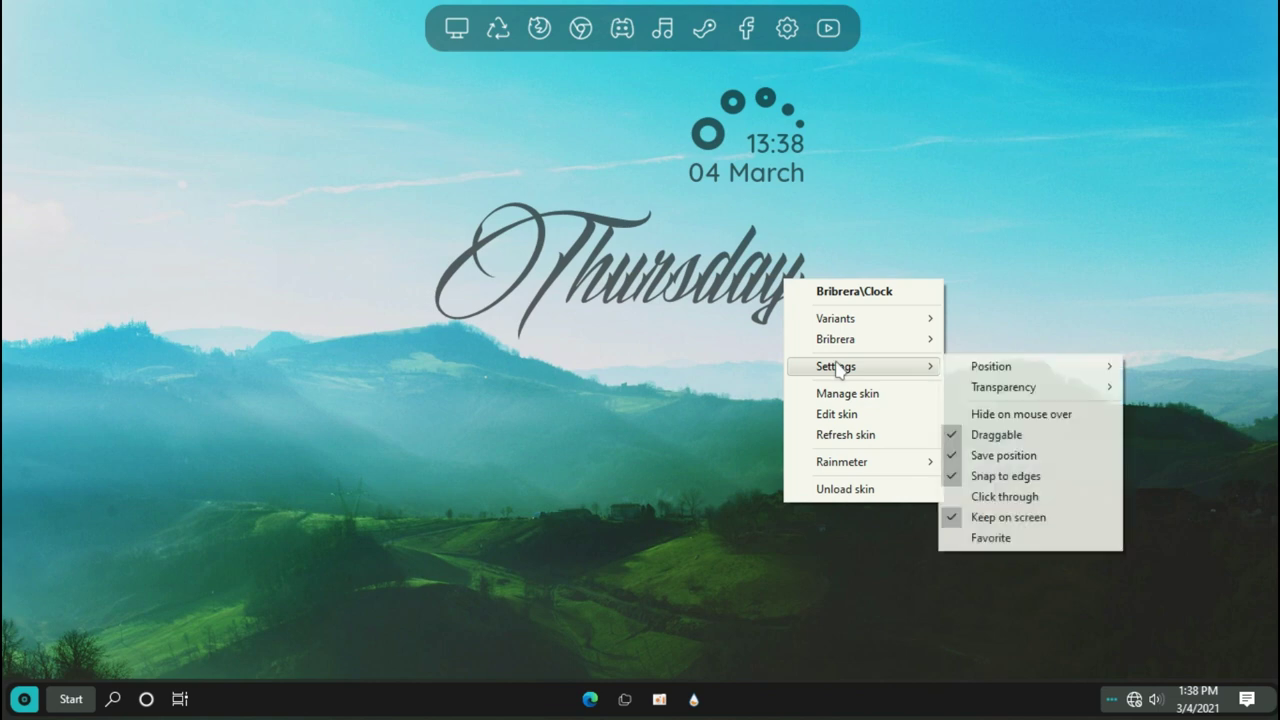
{"action": "left_click", "coordinate": [960, 435]}
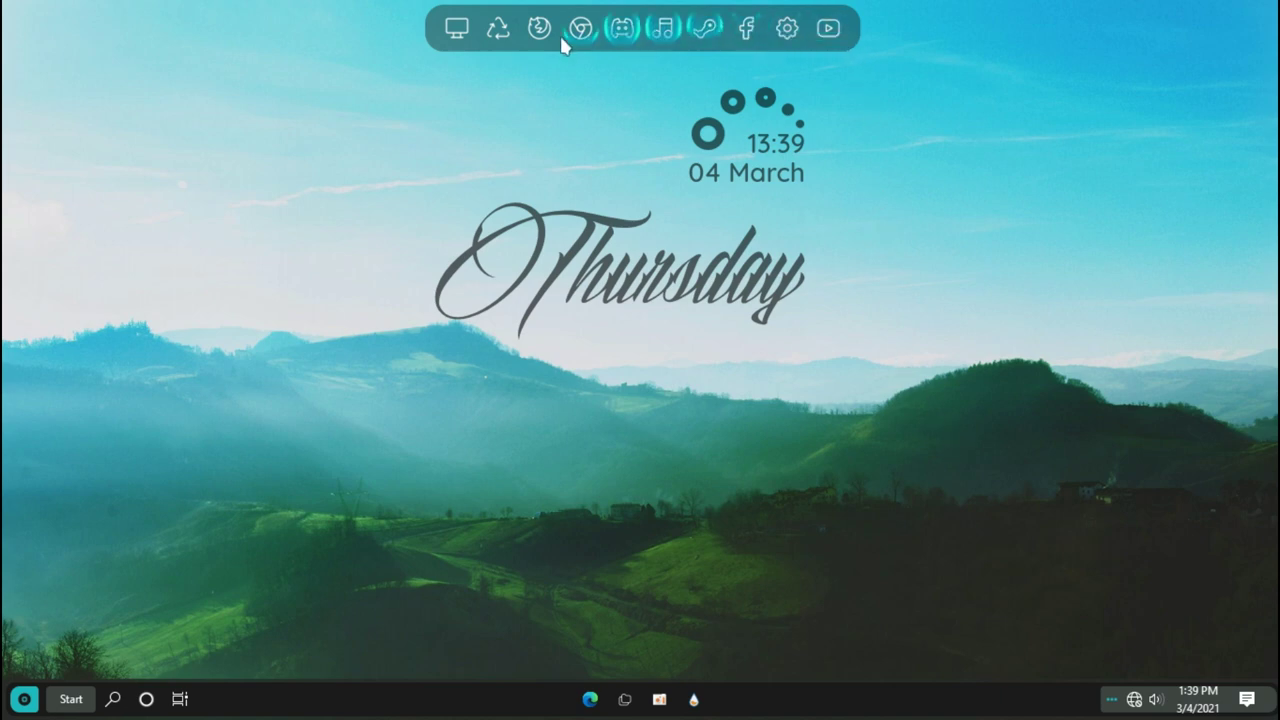
Step: Open This PC from the dock, examine its navigation entries and the Local Disk (C:) folders, and close the window
{"action": "left_click", "coordinate": [455, 30]}
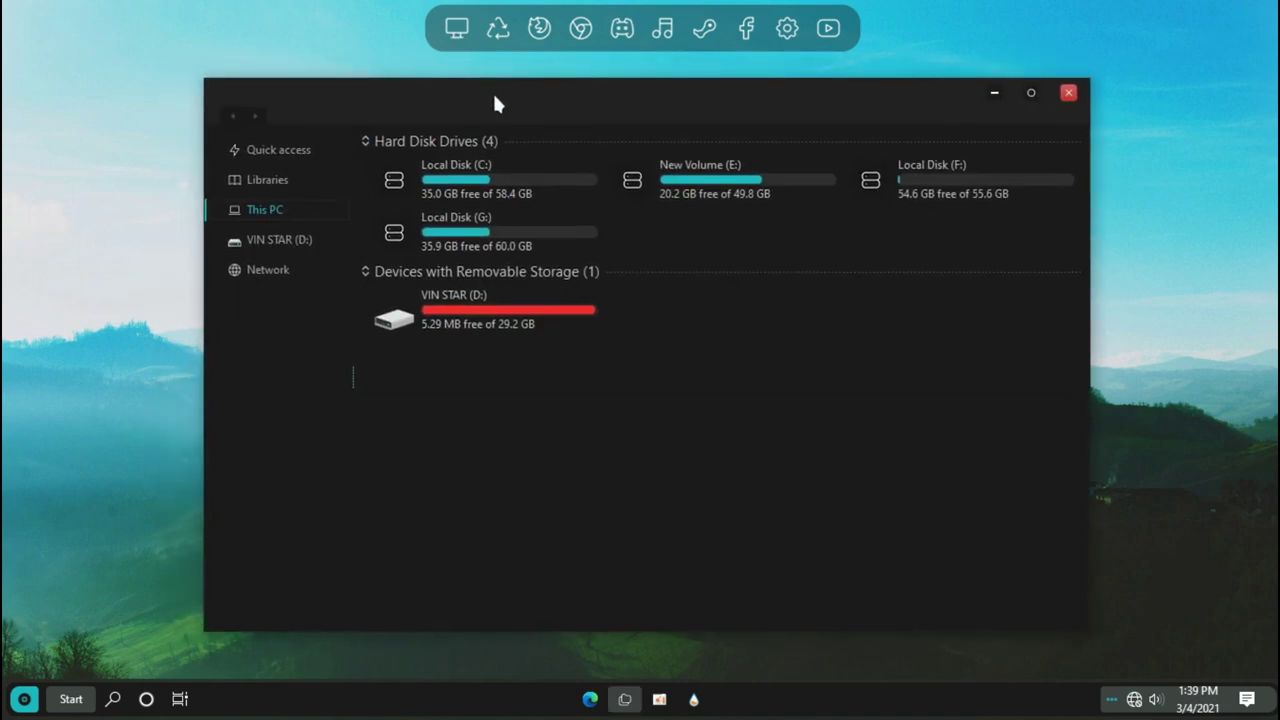
{"action": "left_click", "coordinate": [260, 152]}
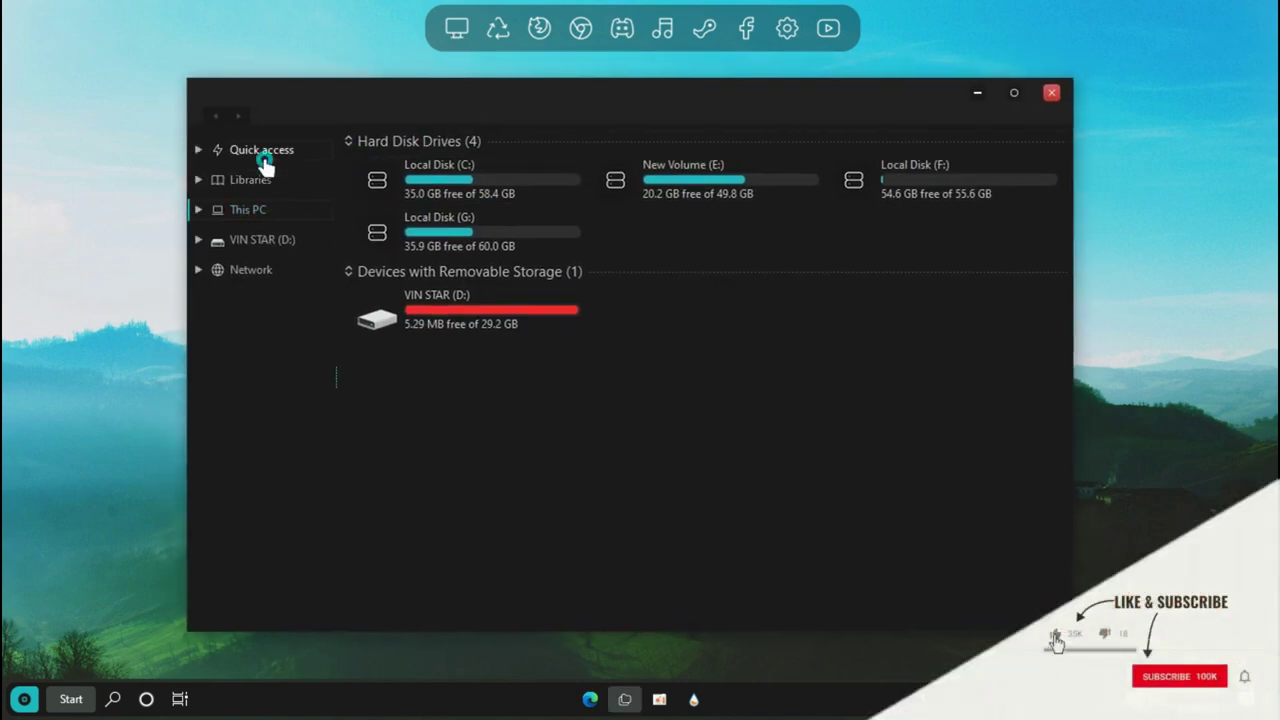
{"action": "left_click", "coordinate": [264, 180]}
{"action": "left_click", "coordinate": [256, 208]}
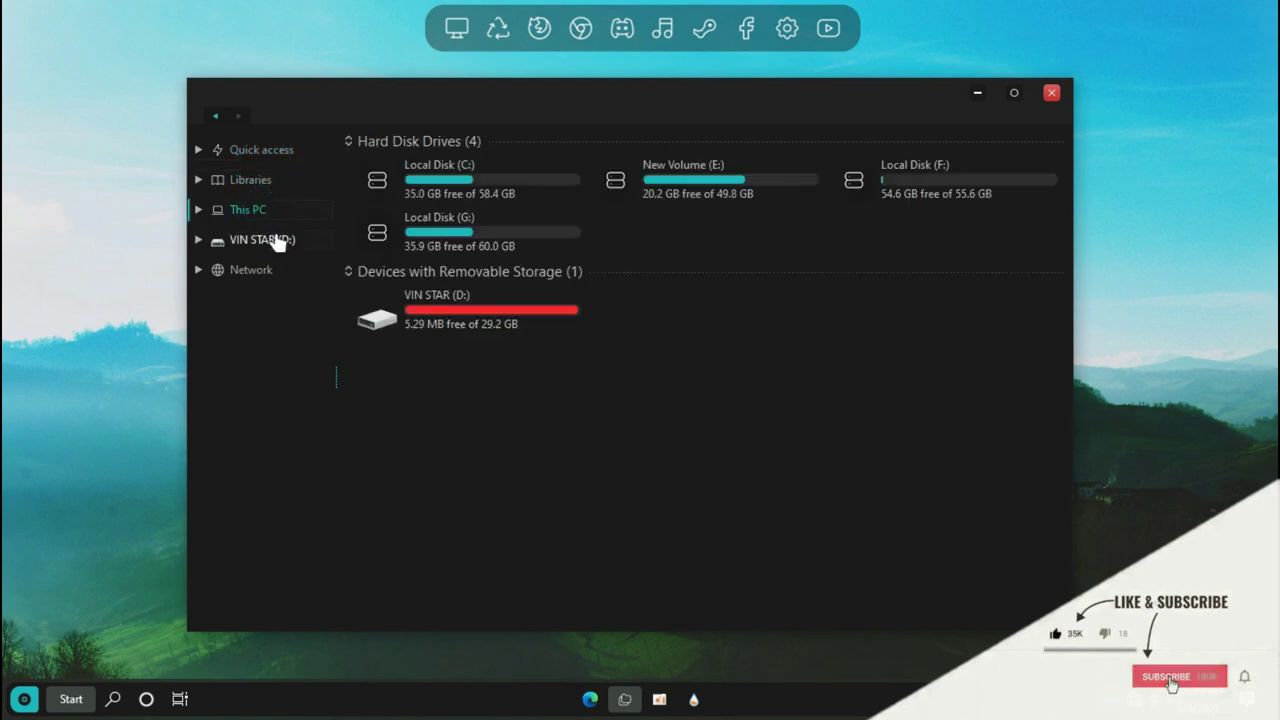
{"action": "left_click", "coordinate": [480, 186]}
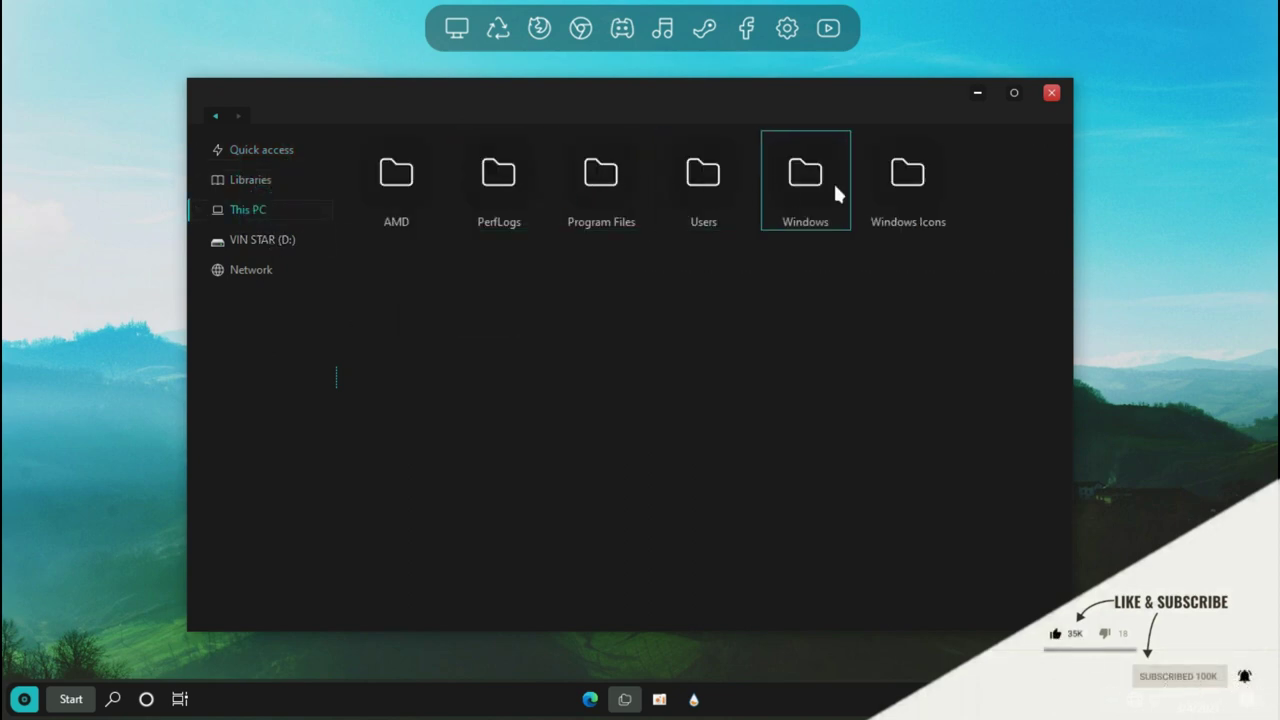
{"action": "left_click", "coordinate": [1049, 95]}
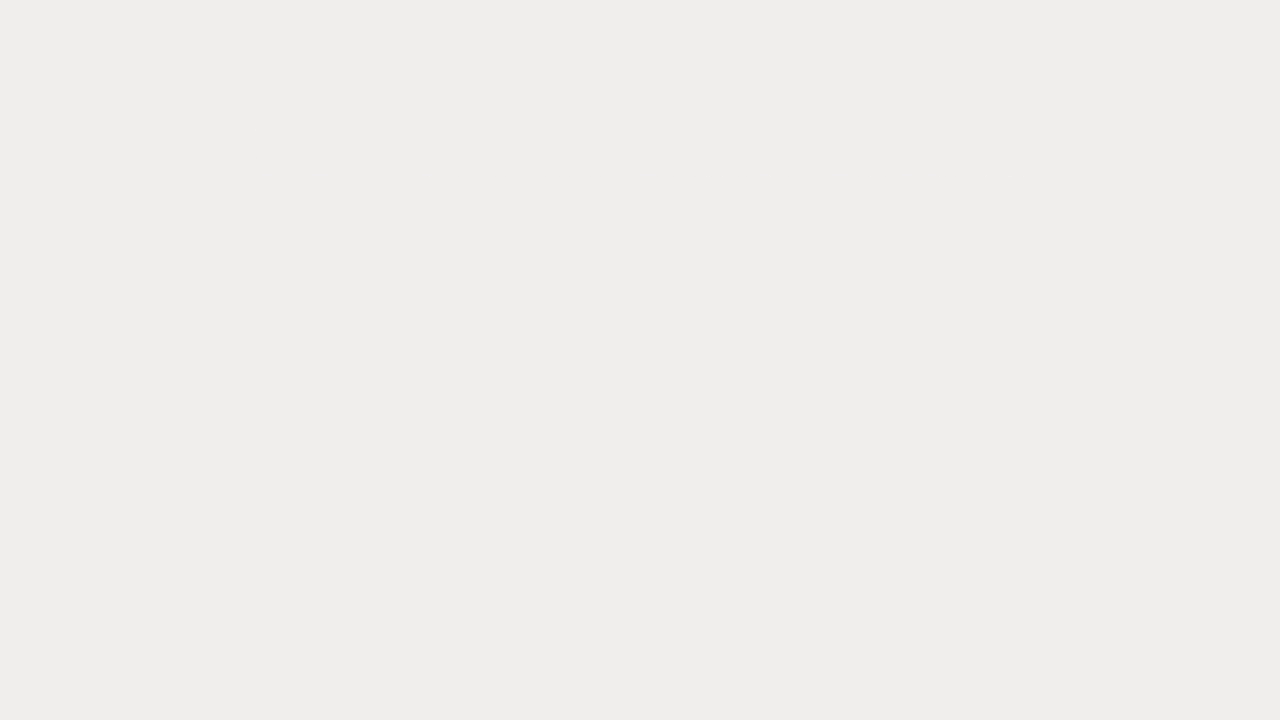